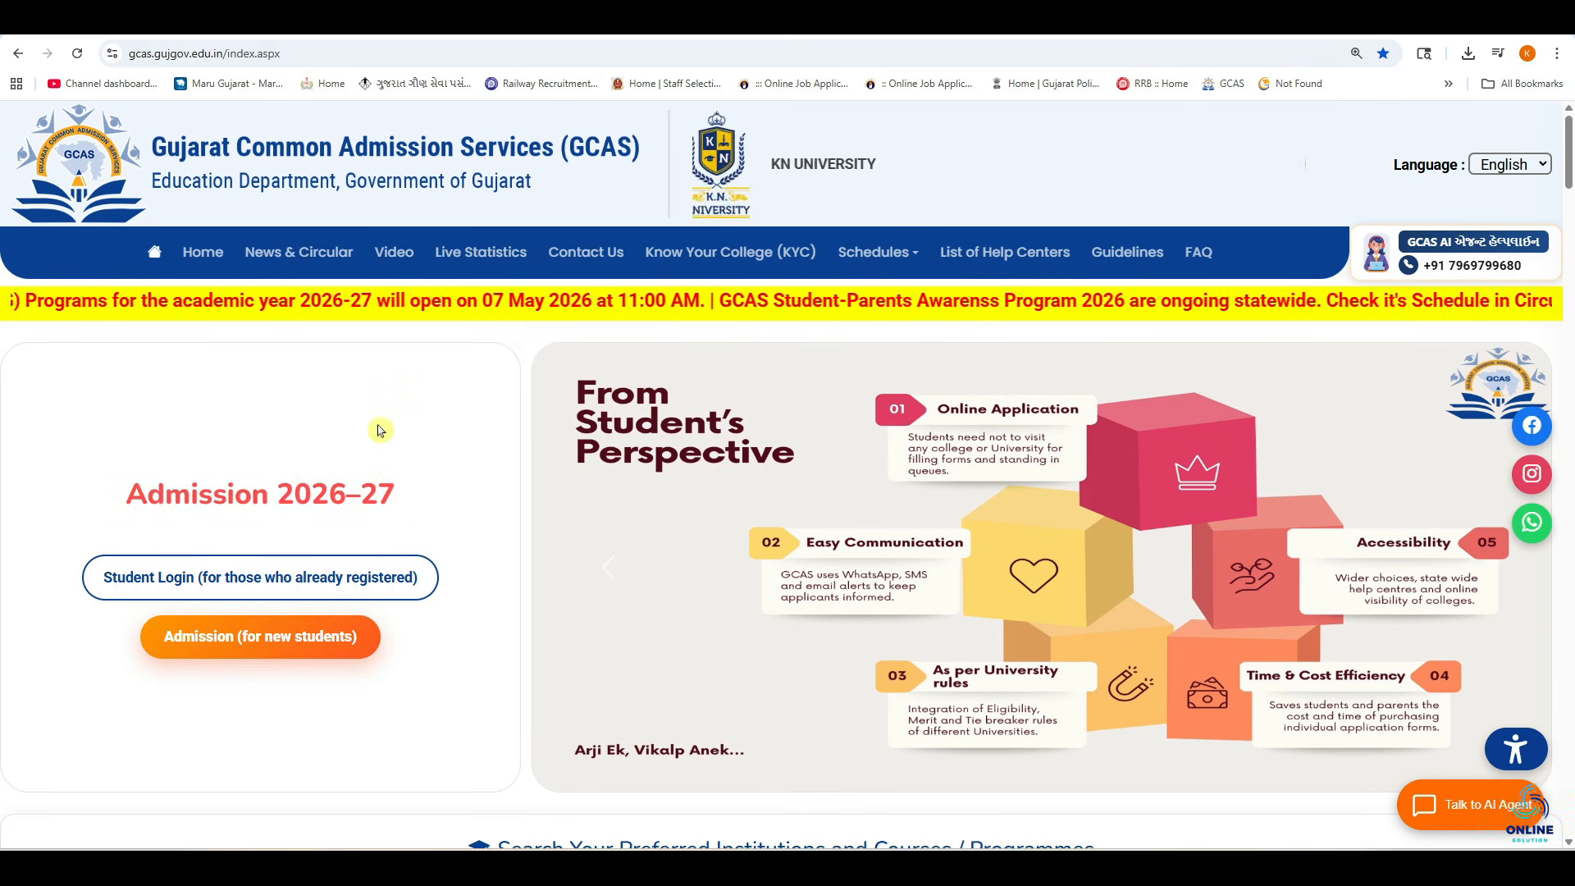
Search Google for gcas in a new tab and open the Gujarat Common Admission Services website
{"action": "key", "text": "ctrl+t"}
{"action": "left_click", "coordinate": [654, 336]}
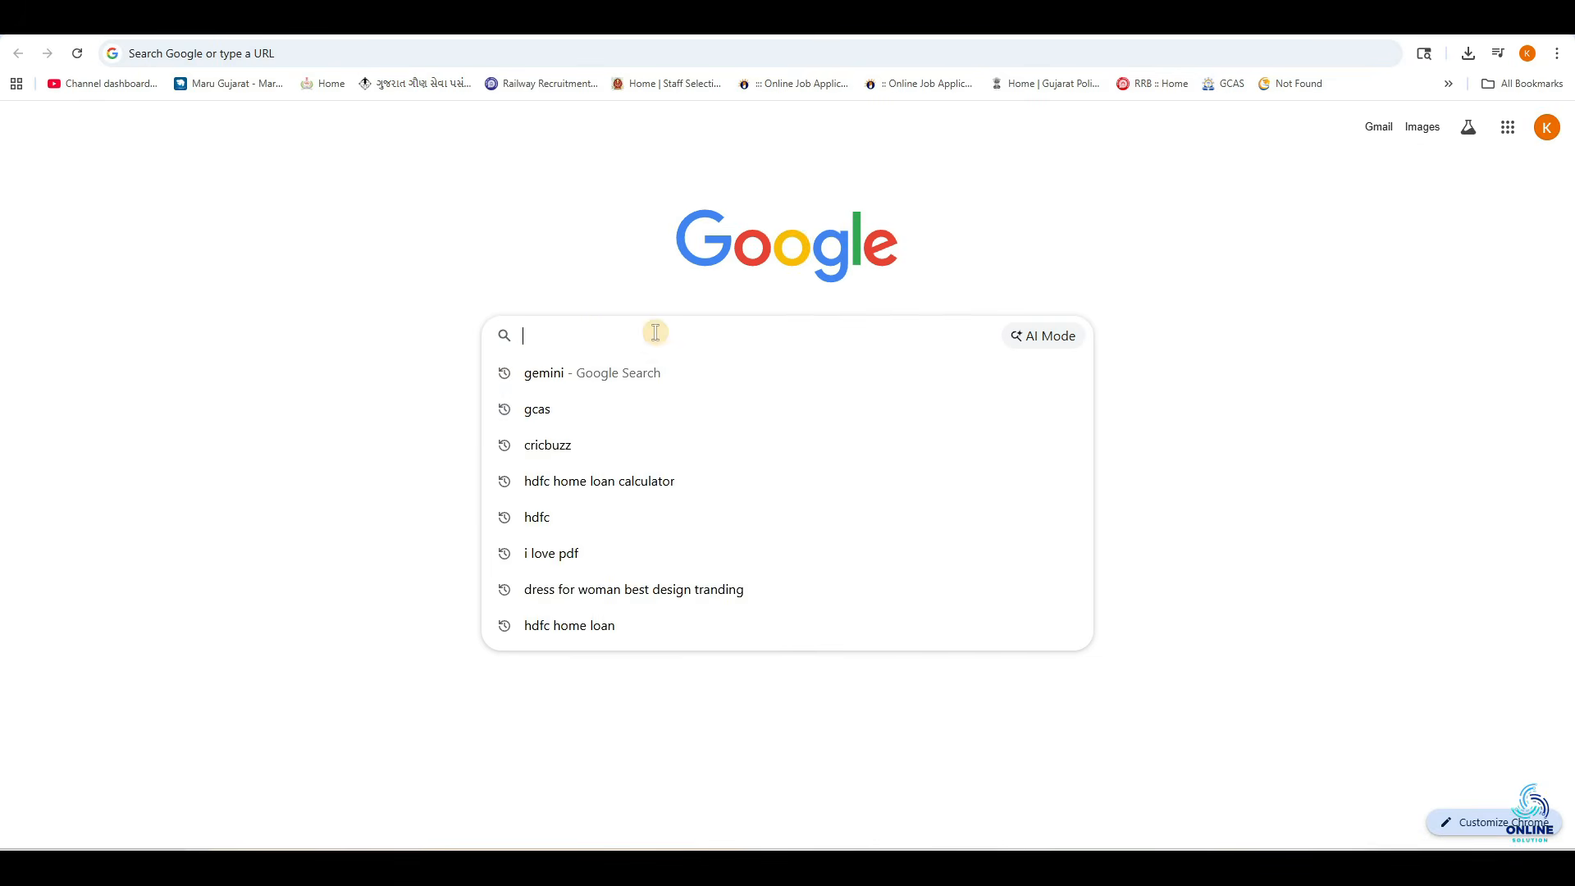
{"action": "type", "text": "gcas"}
{"action": "left_click", "coordinate": [657, 373]}
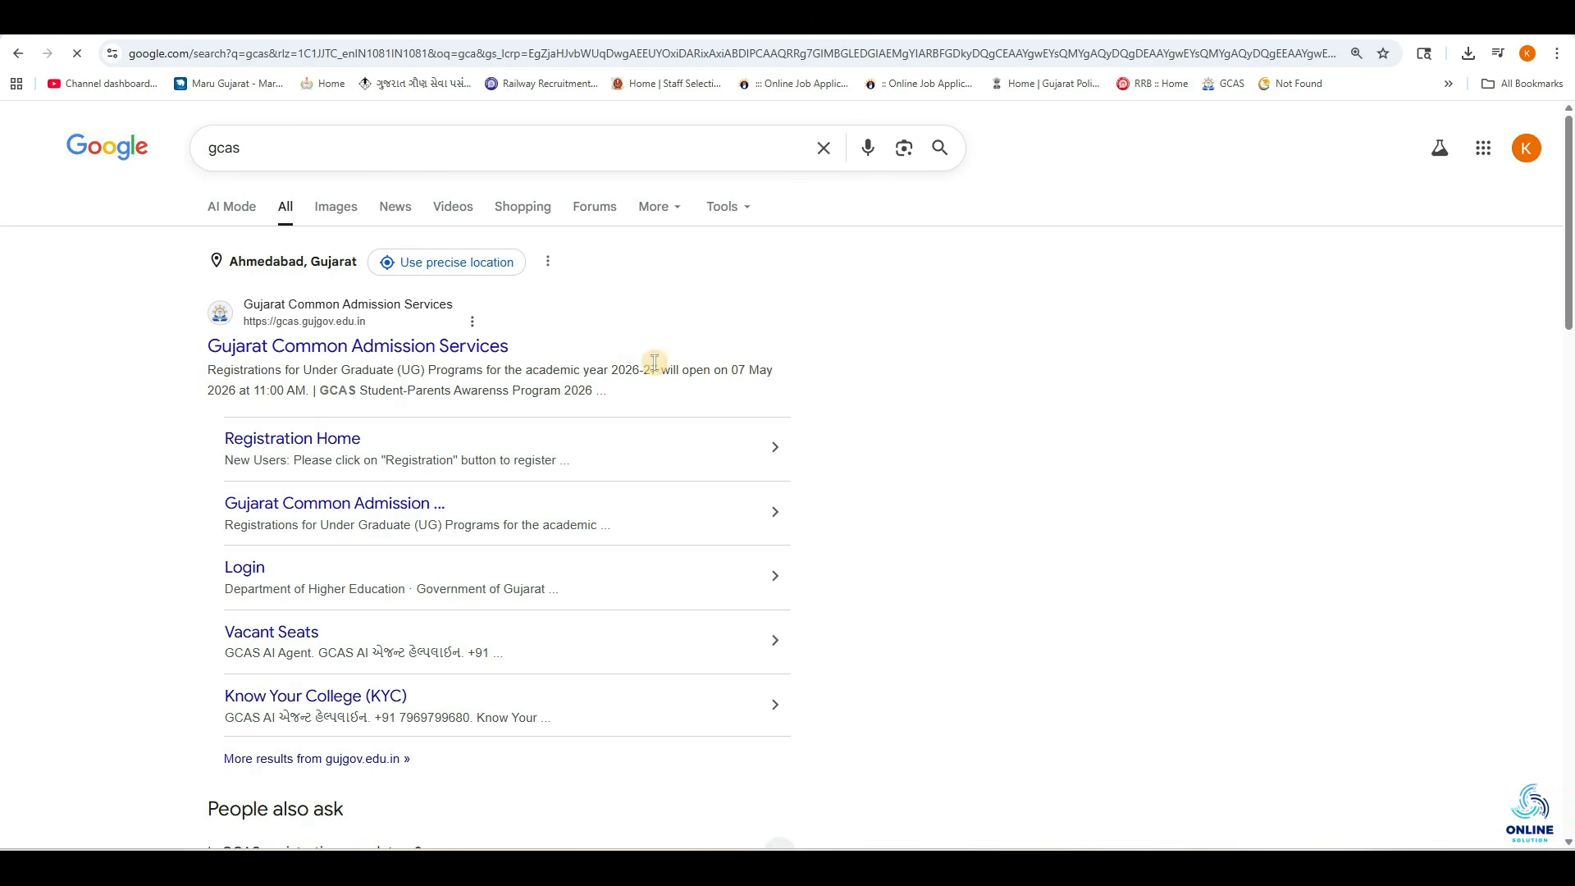
{"action": "left_click", "coordinate": [275, 349]}
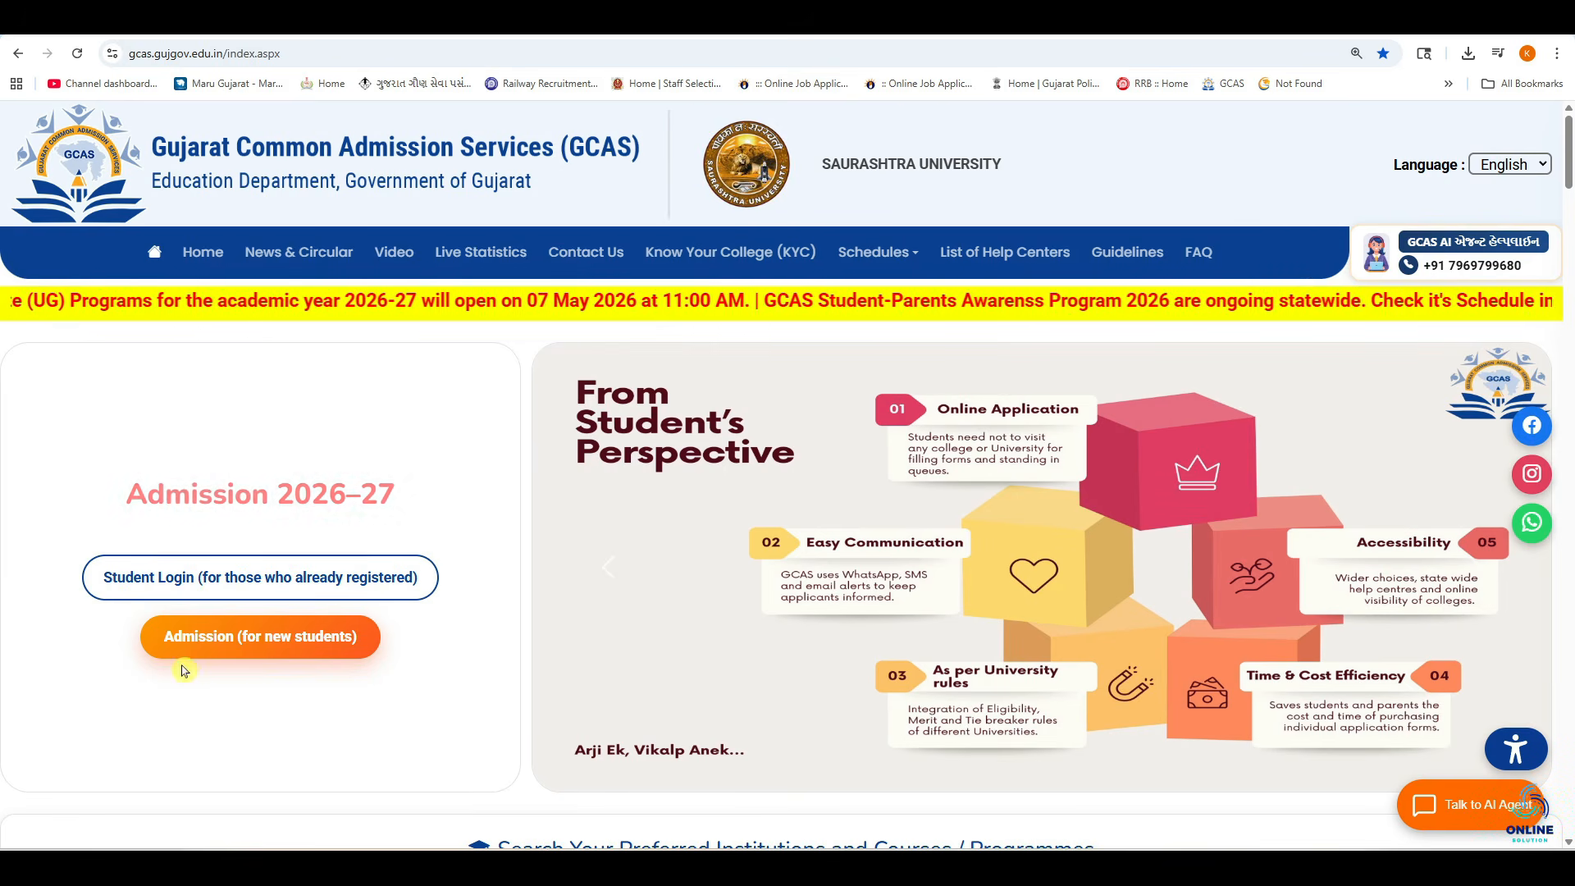
Go to the login for already registered students and sign in with the form type Under Graduate (Regular)
{"action": "left_click", "coordinate": [251, 643]}
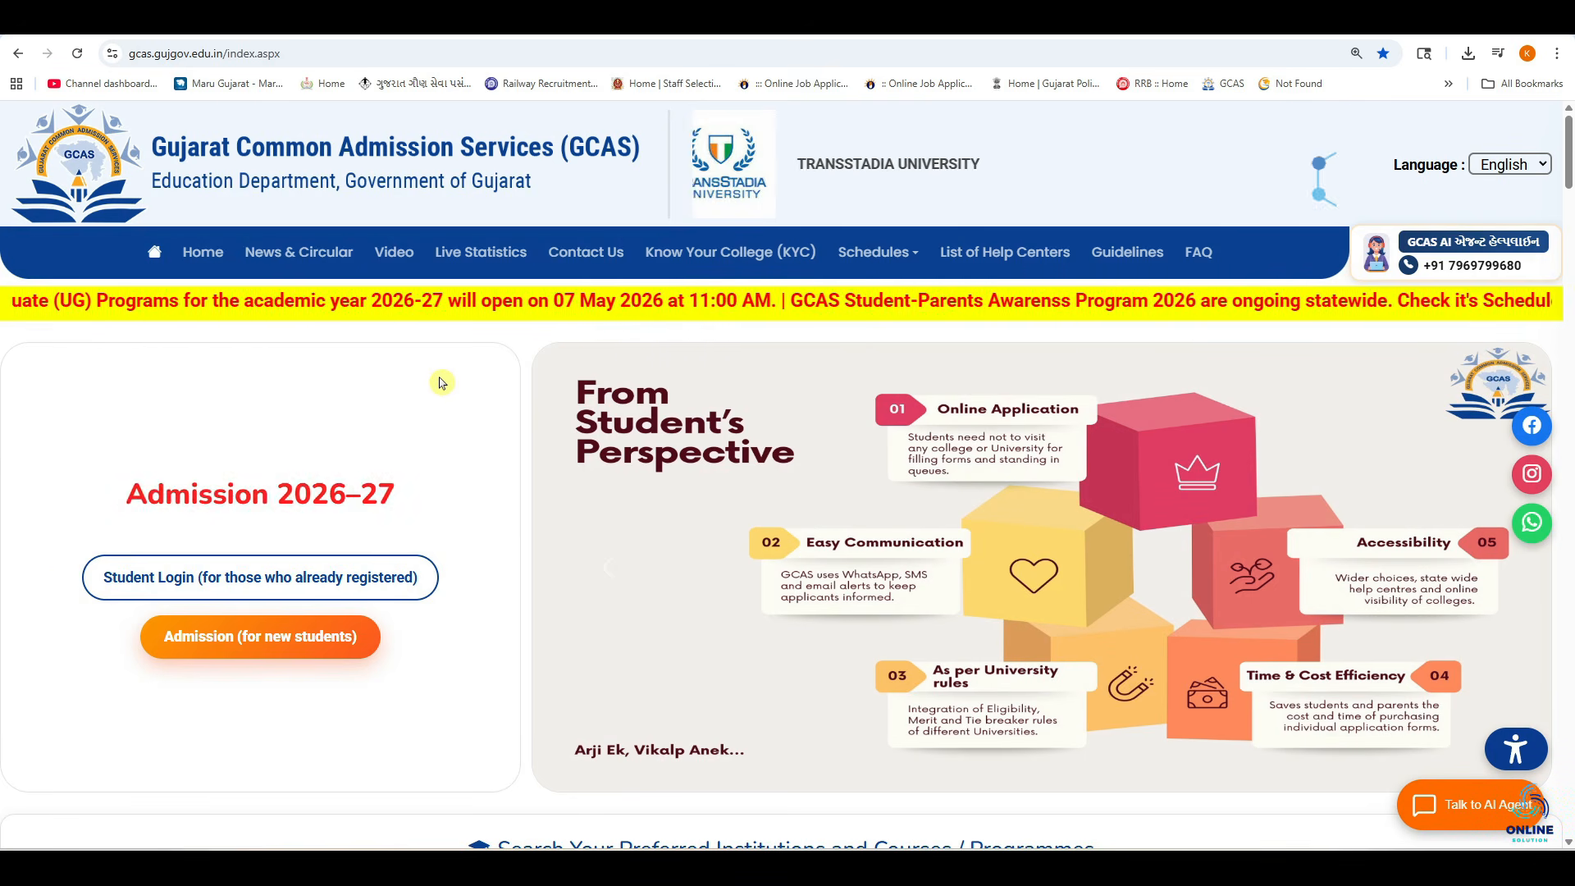
{"action": "left_click", "coordinate": [208, 586]}
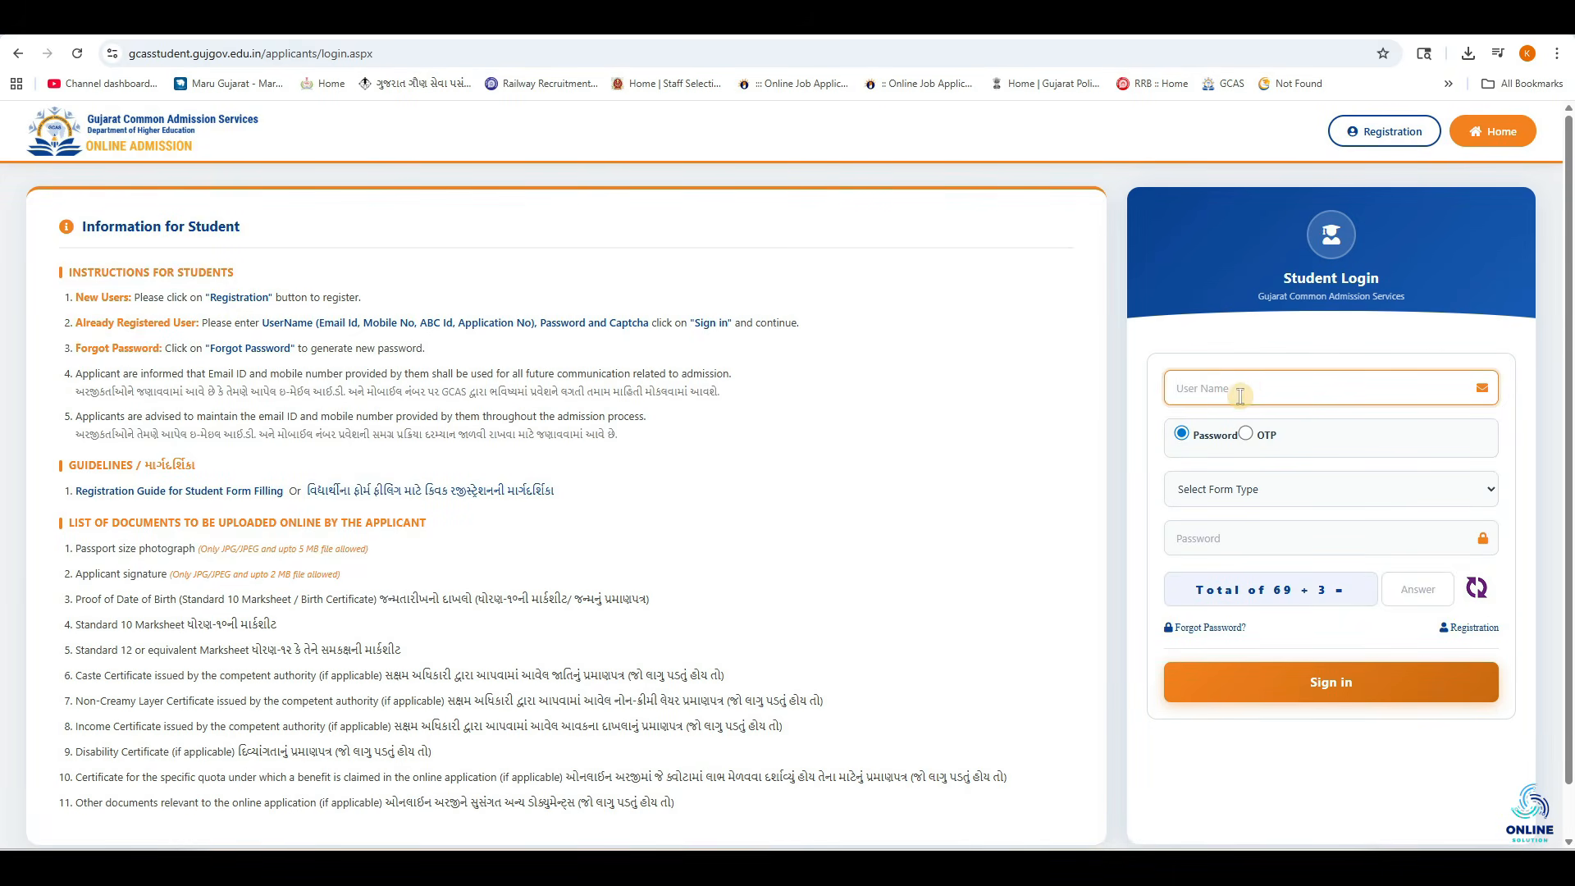
{"action": "left_click", "coordinate": [1263, 533]}
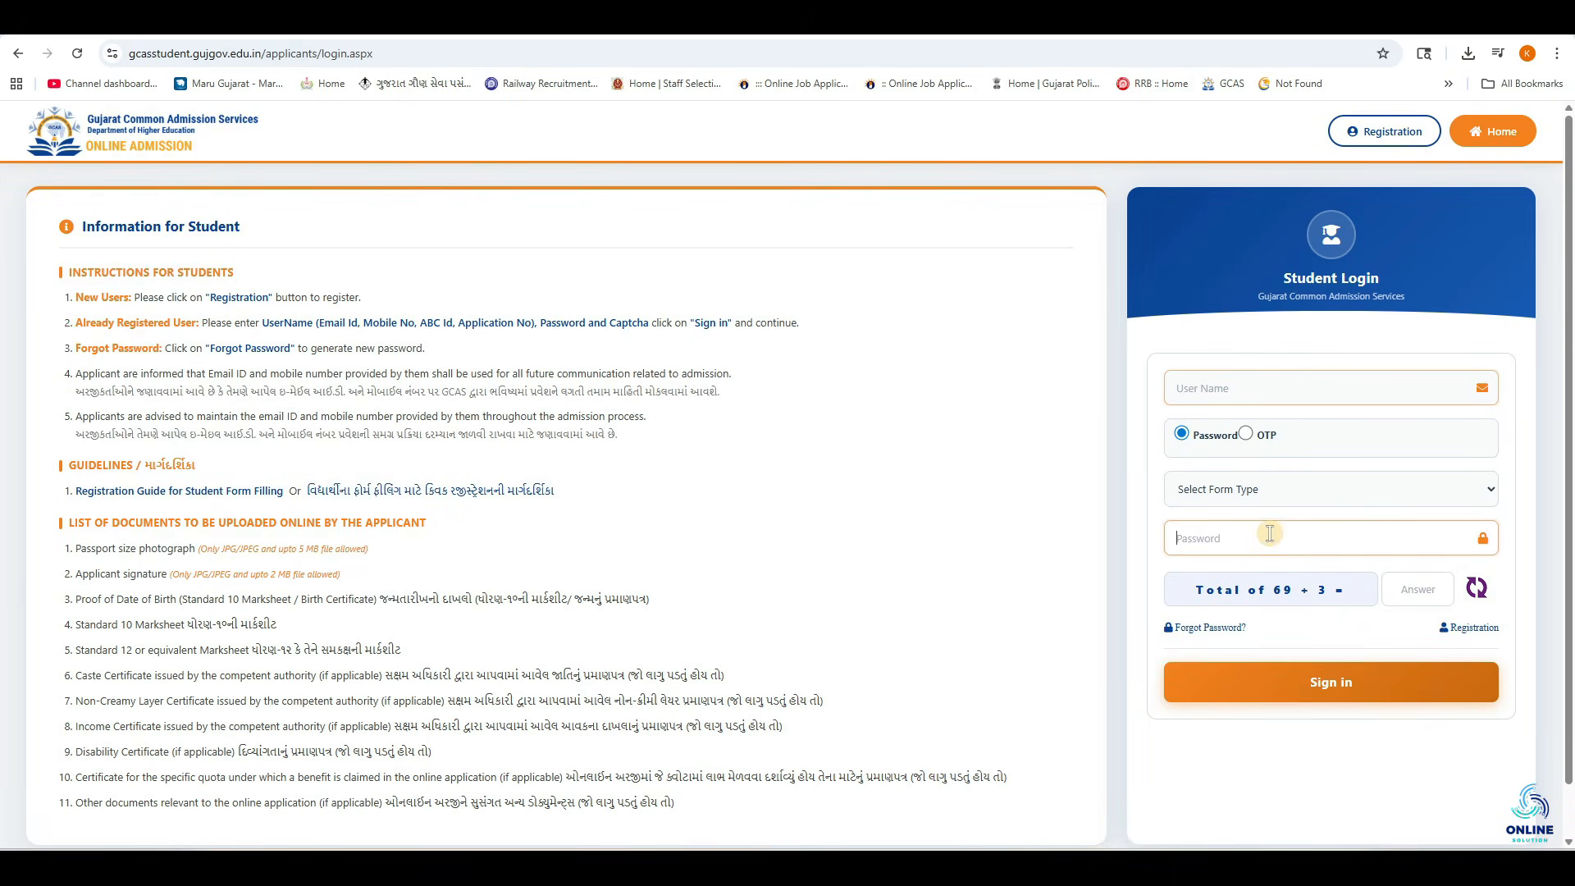
{"action": "left_click", "coordinate": [1280, 492]}
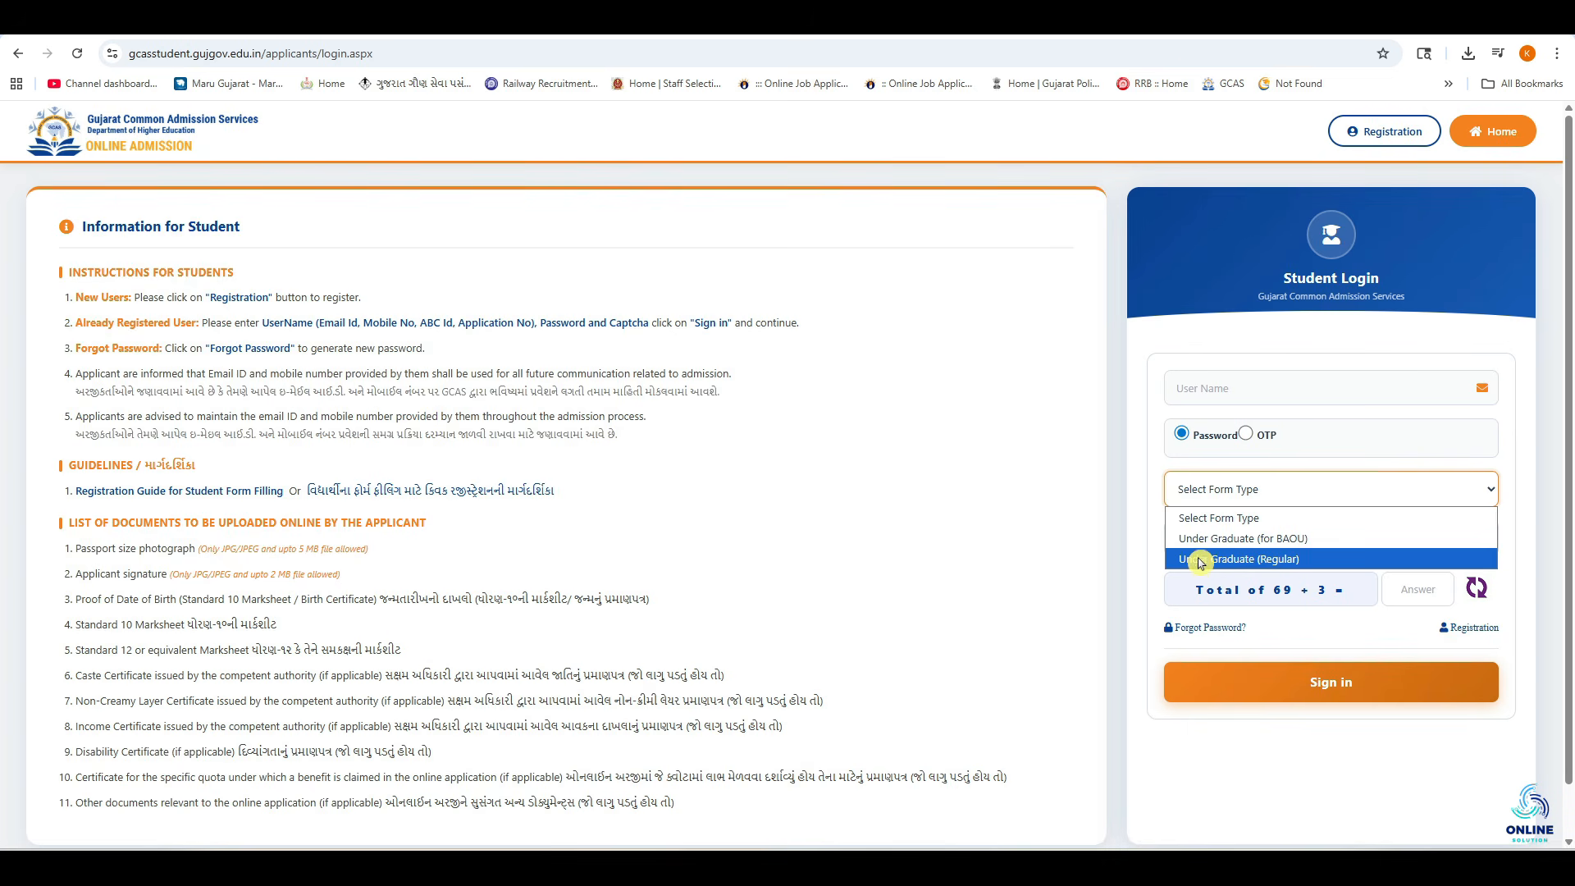
{"action": "left_click", "coordinate": [1320, 561]}
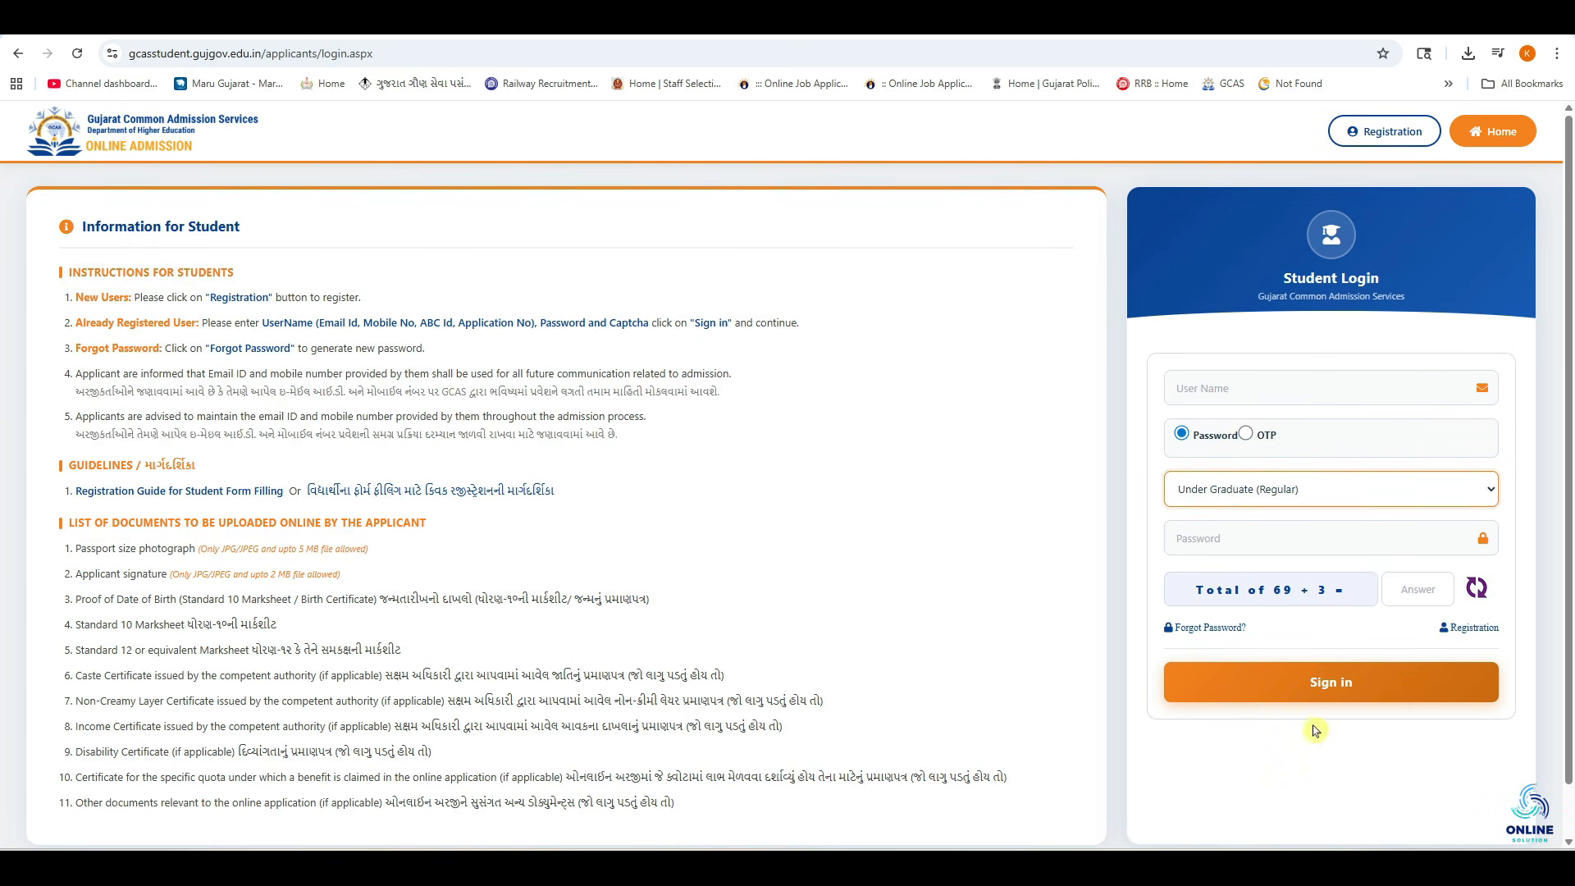
{"action": "left_click", "coordinate": [1367, 693]}
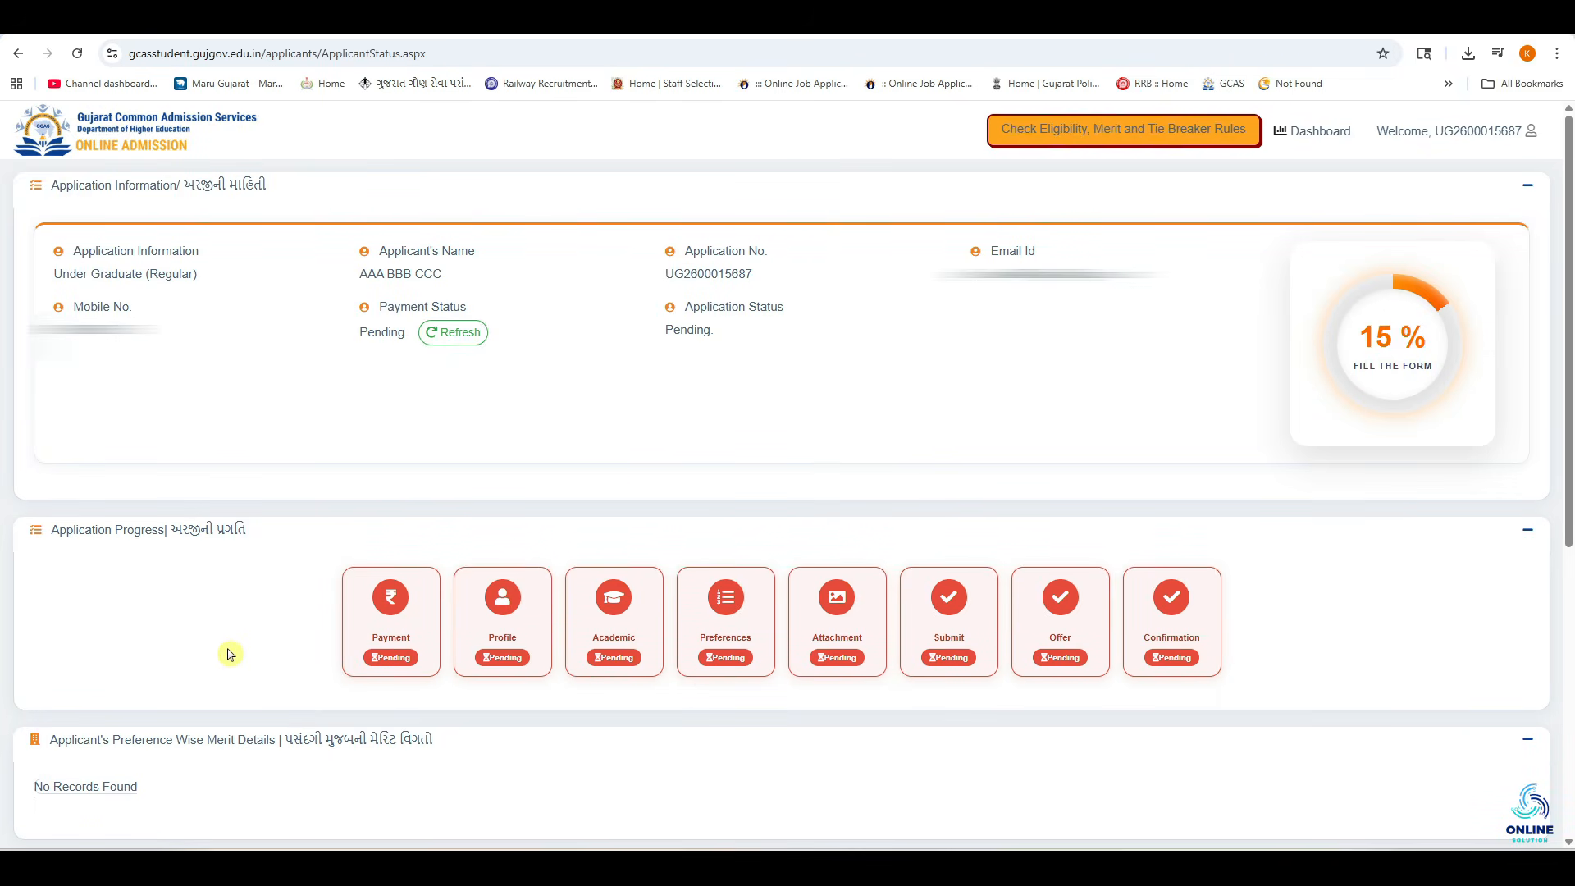
Open the payment stage of the application and initiate the application fee payment
{"action": "left_click", "coordinate": [385, 621]}
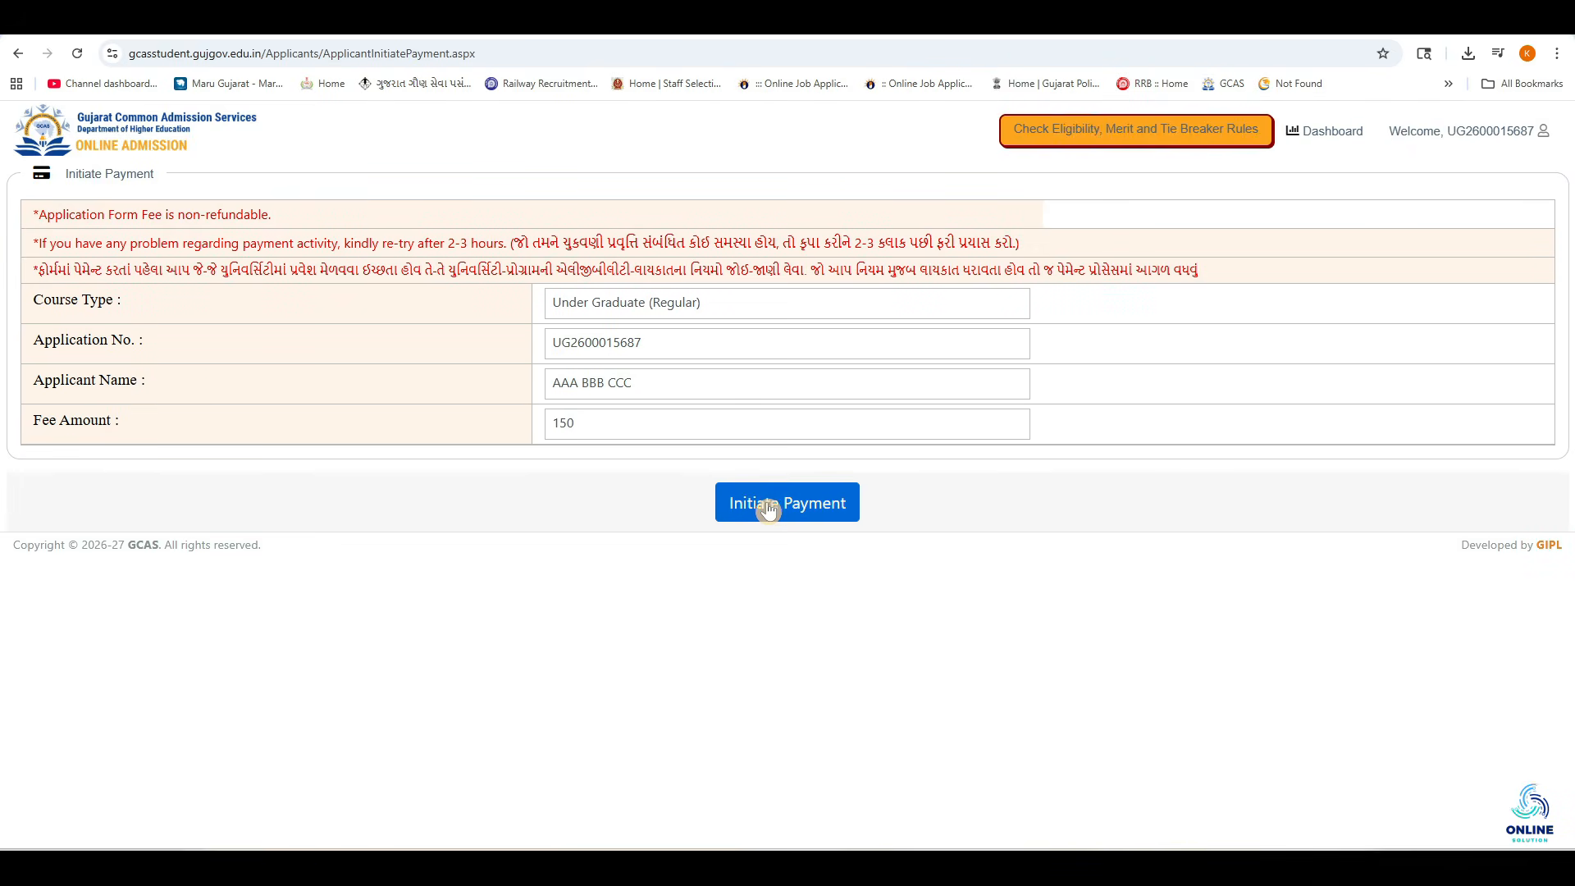
{"action": "left_click", "coordinate": [789, 508]}
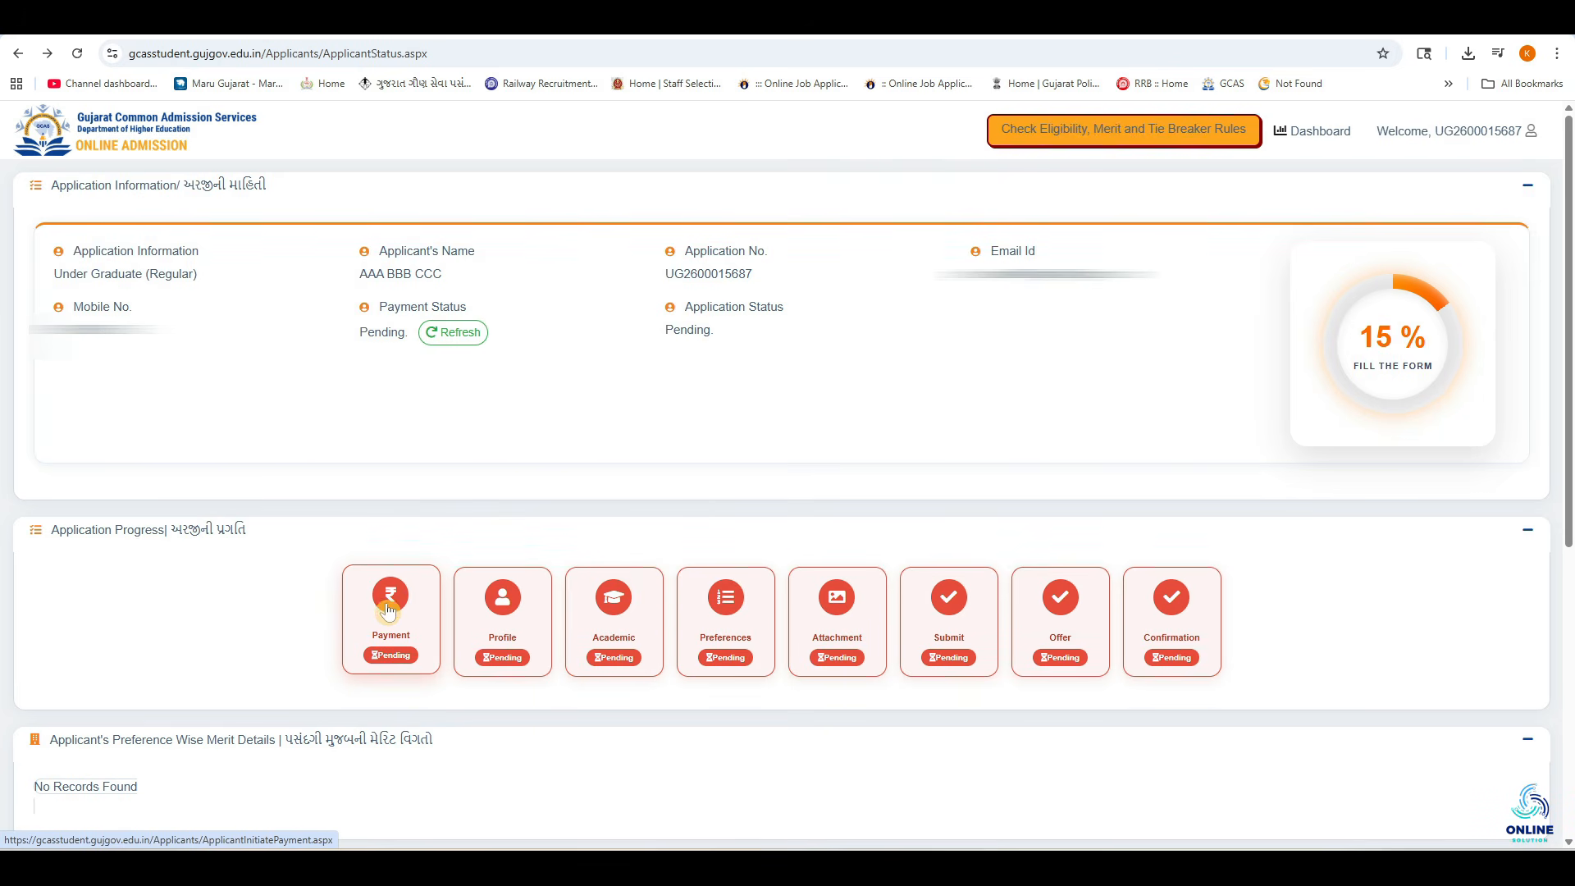
Open the applicant's profile form and review the applicant's name, birth date, parents' names and parent's mobile number fields
{"action": "left_click", "coordinate": [499, 622]}
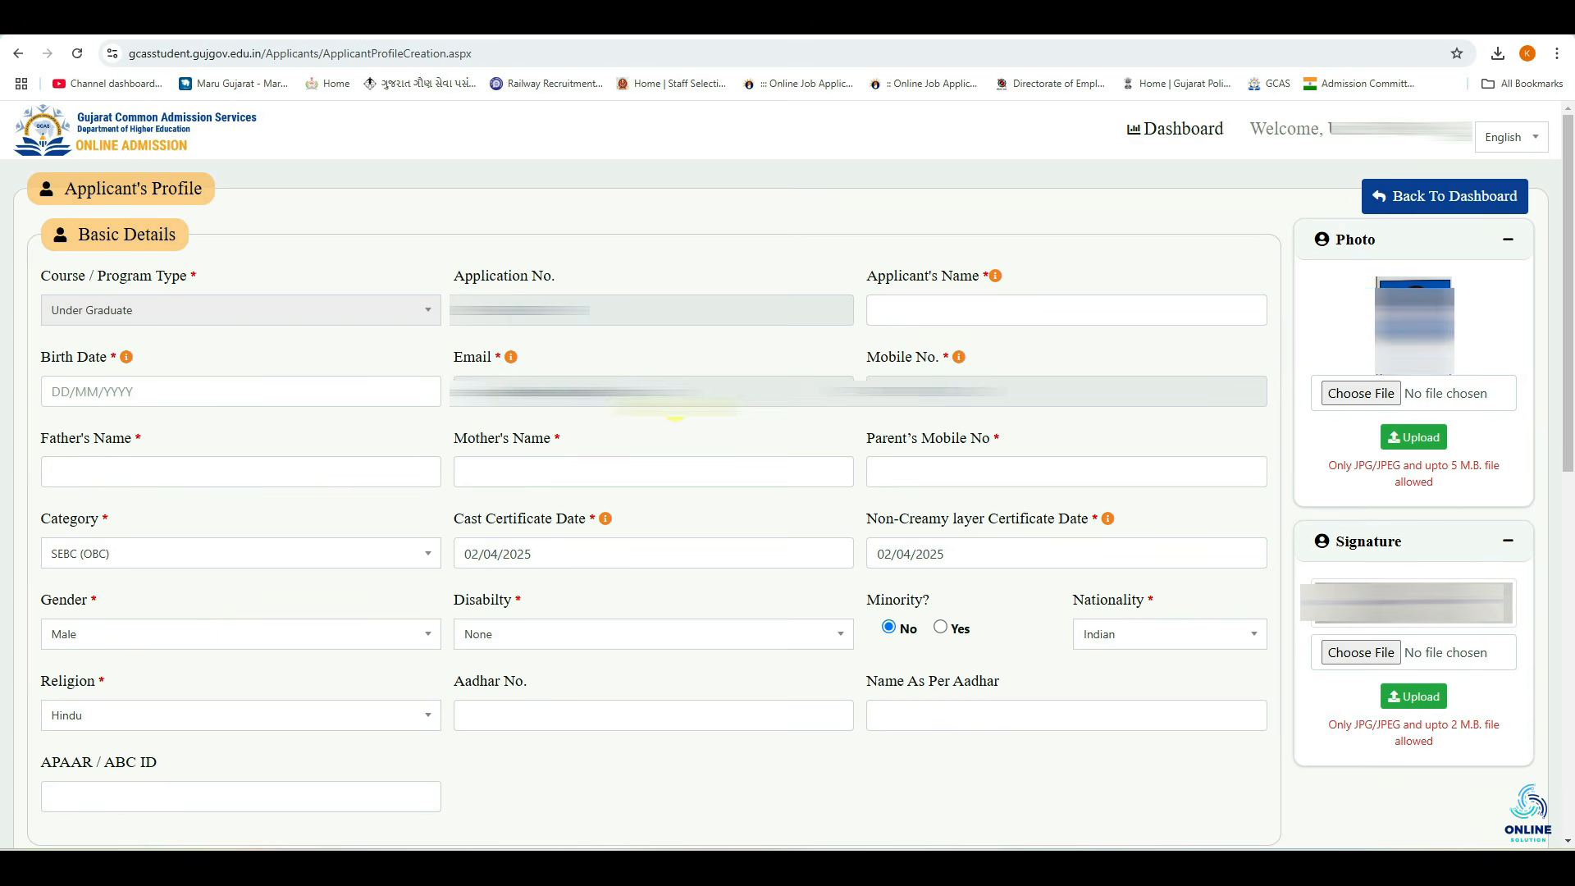
{"action": "left_click", "coordinate": [989, 310]}
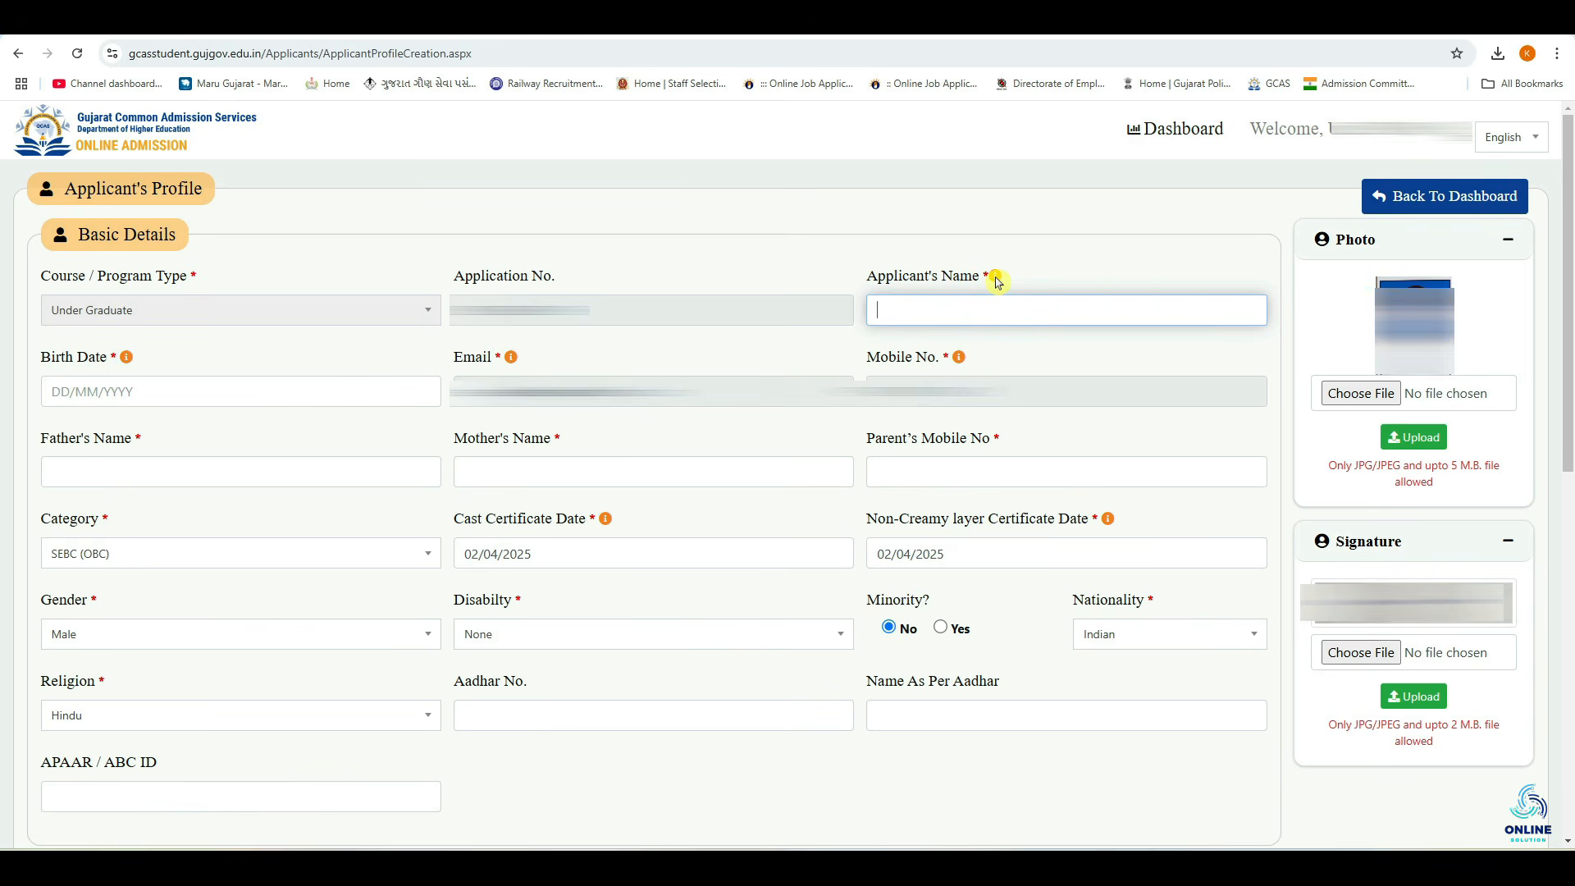
{"action": "mouse_move", "coordinate": [996, 280]}
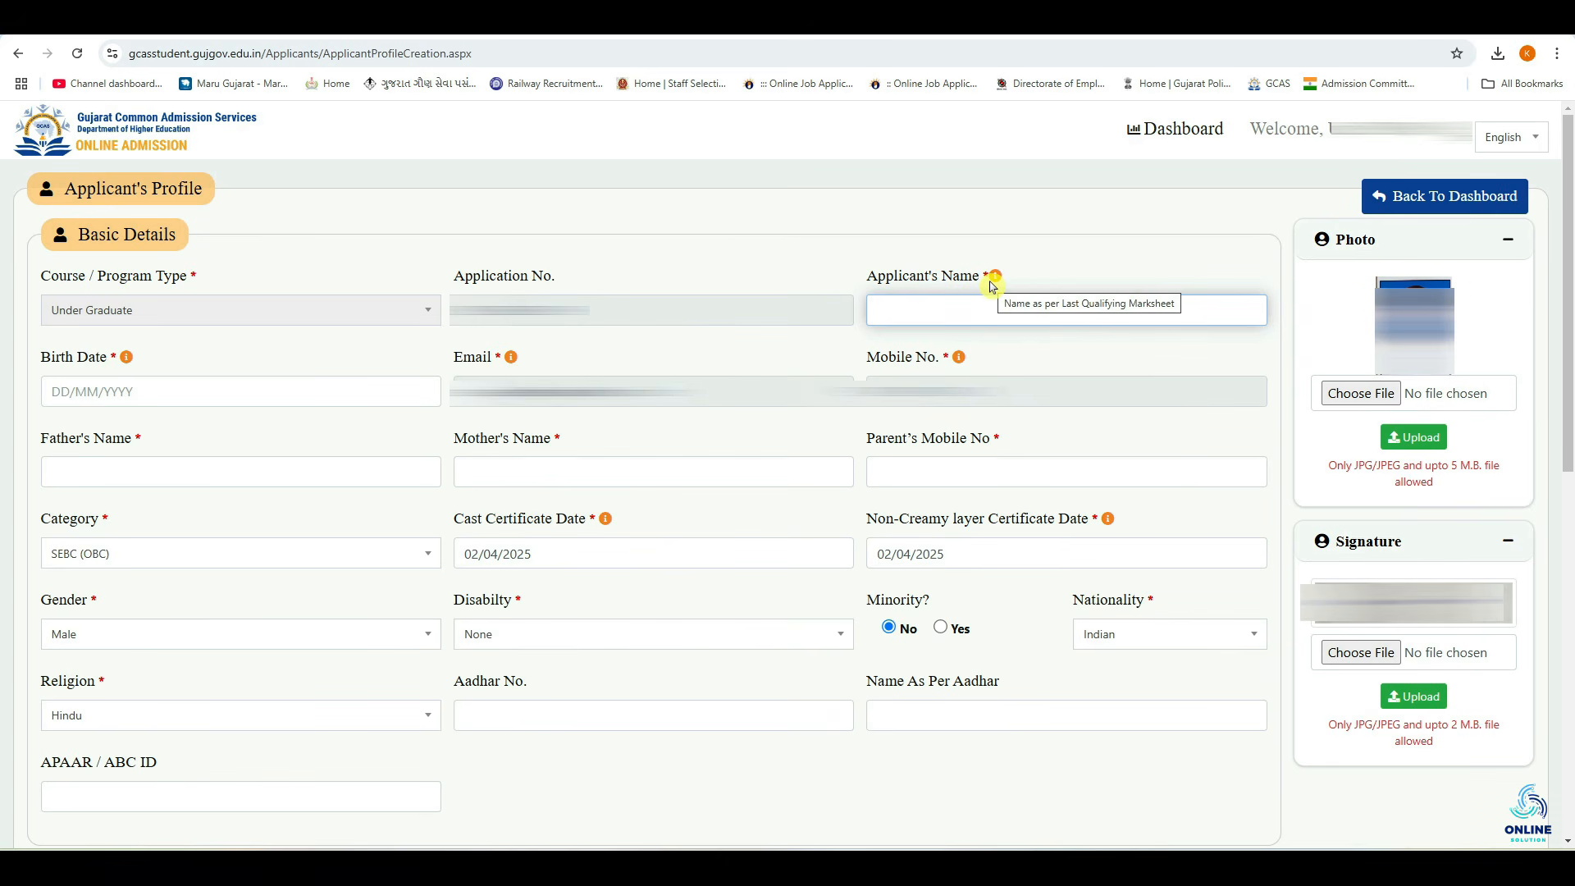
{"action": "left_click", "coordinate": [86, 390]}
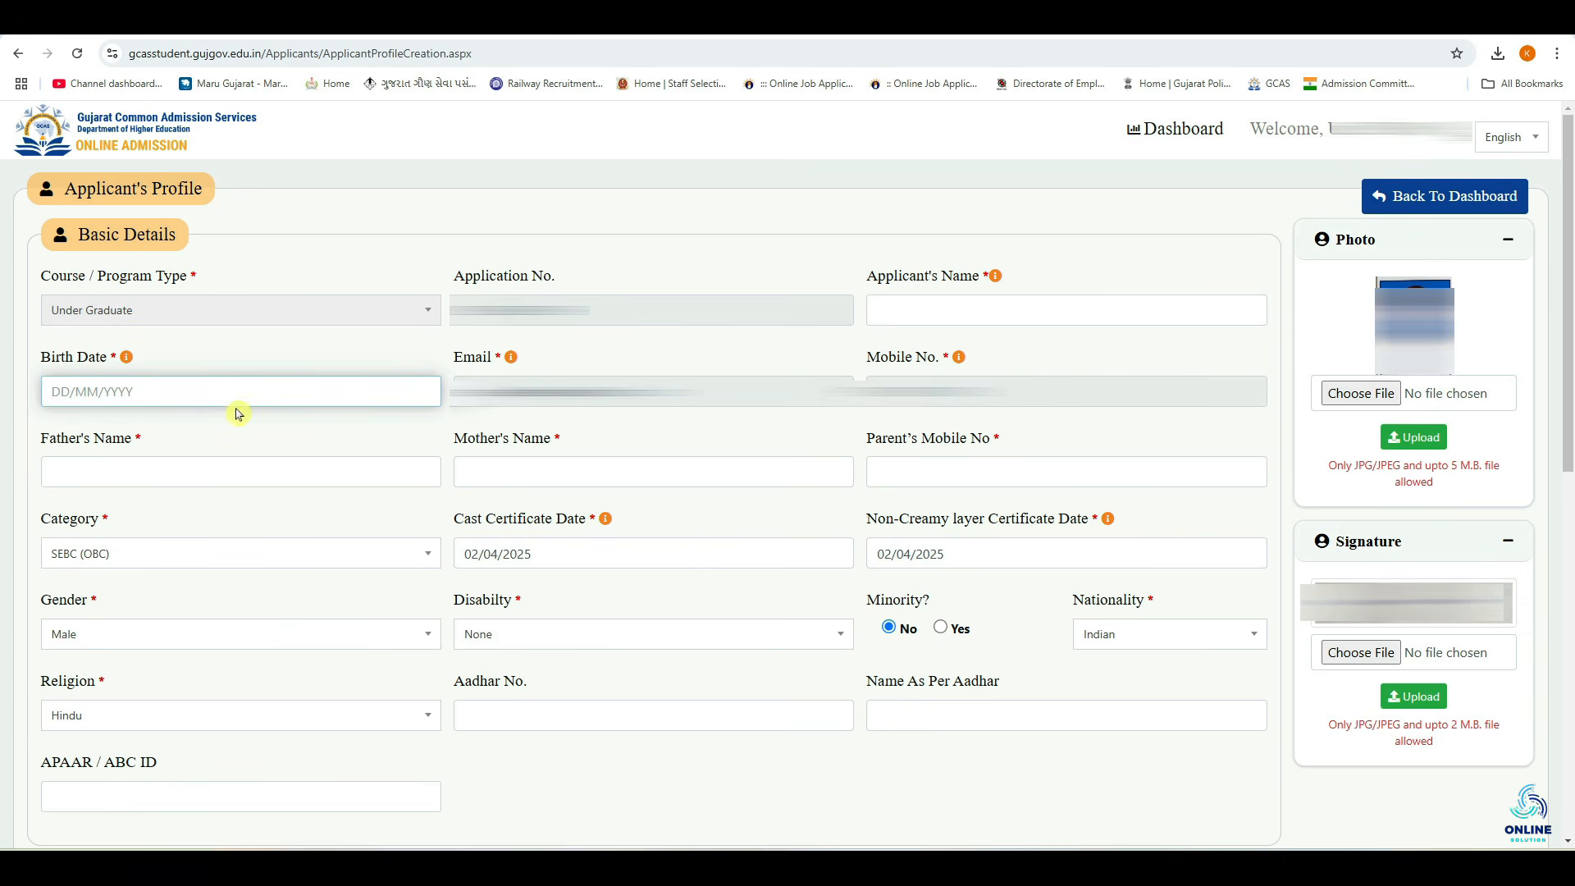
{"action": "left_click", "coordinate": [97, 472]}
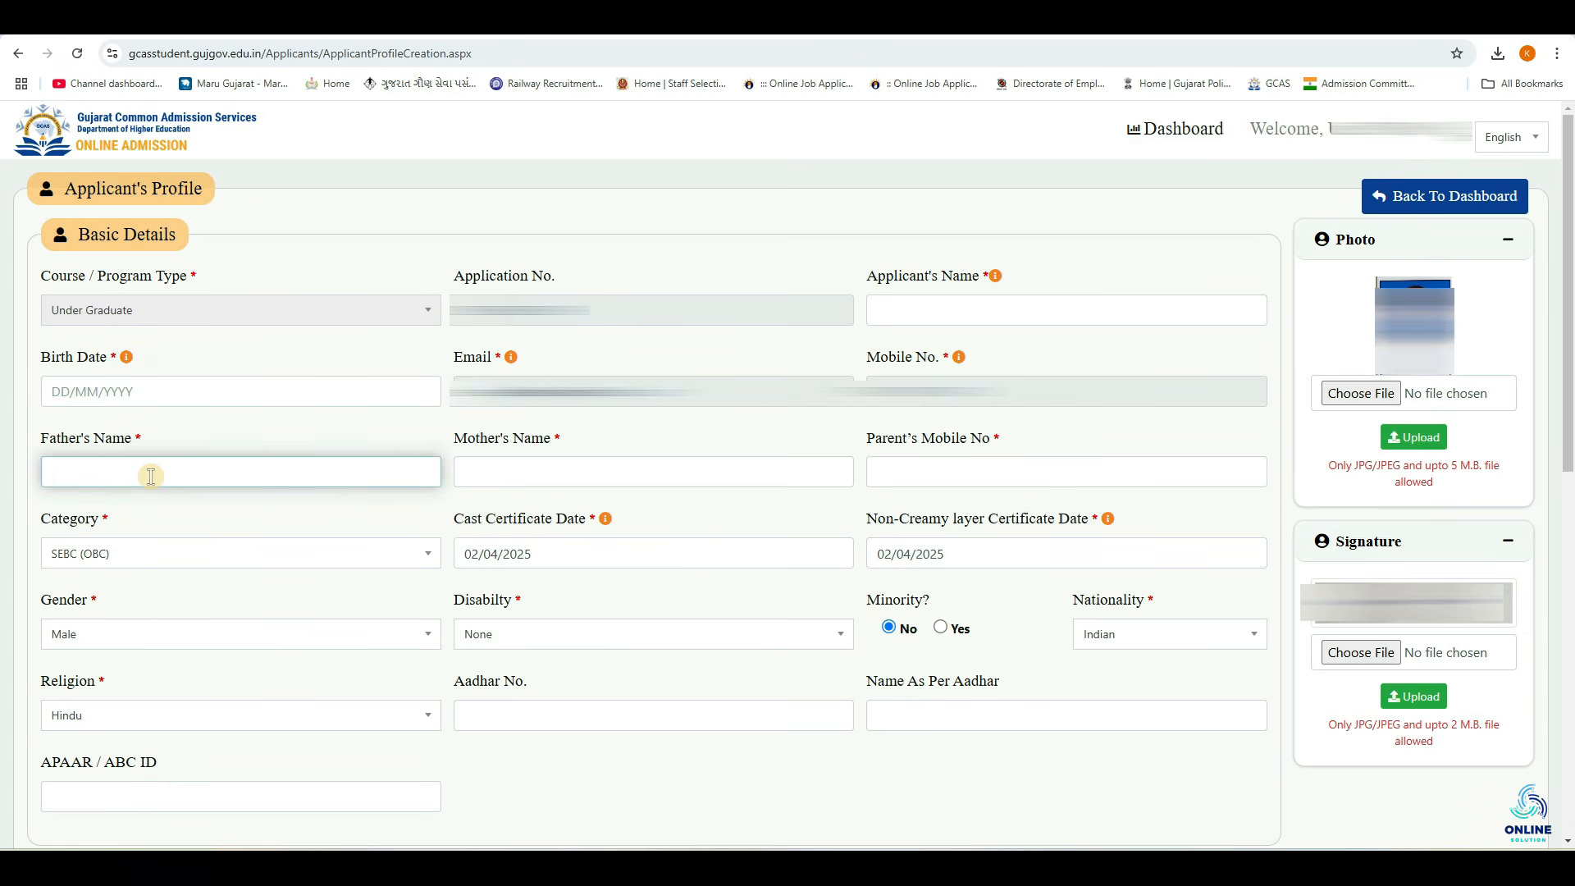
{"action": "left_click", "coordinate": [501, 473]}
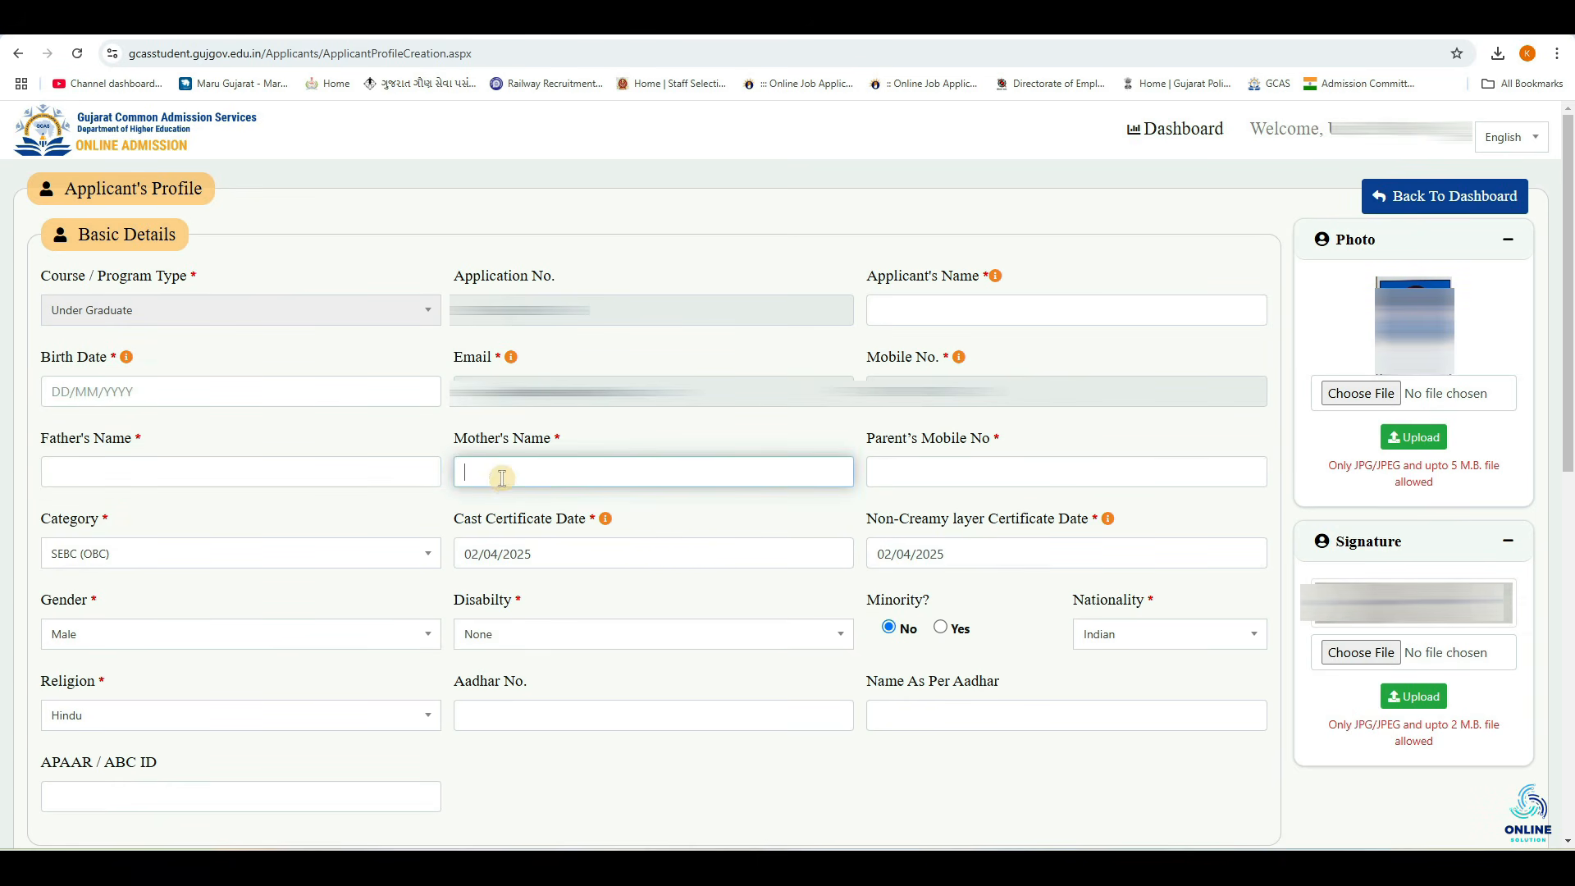
{"action": "left_click", "coordinate": [992, 474]}
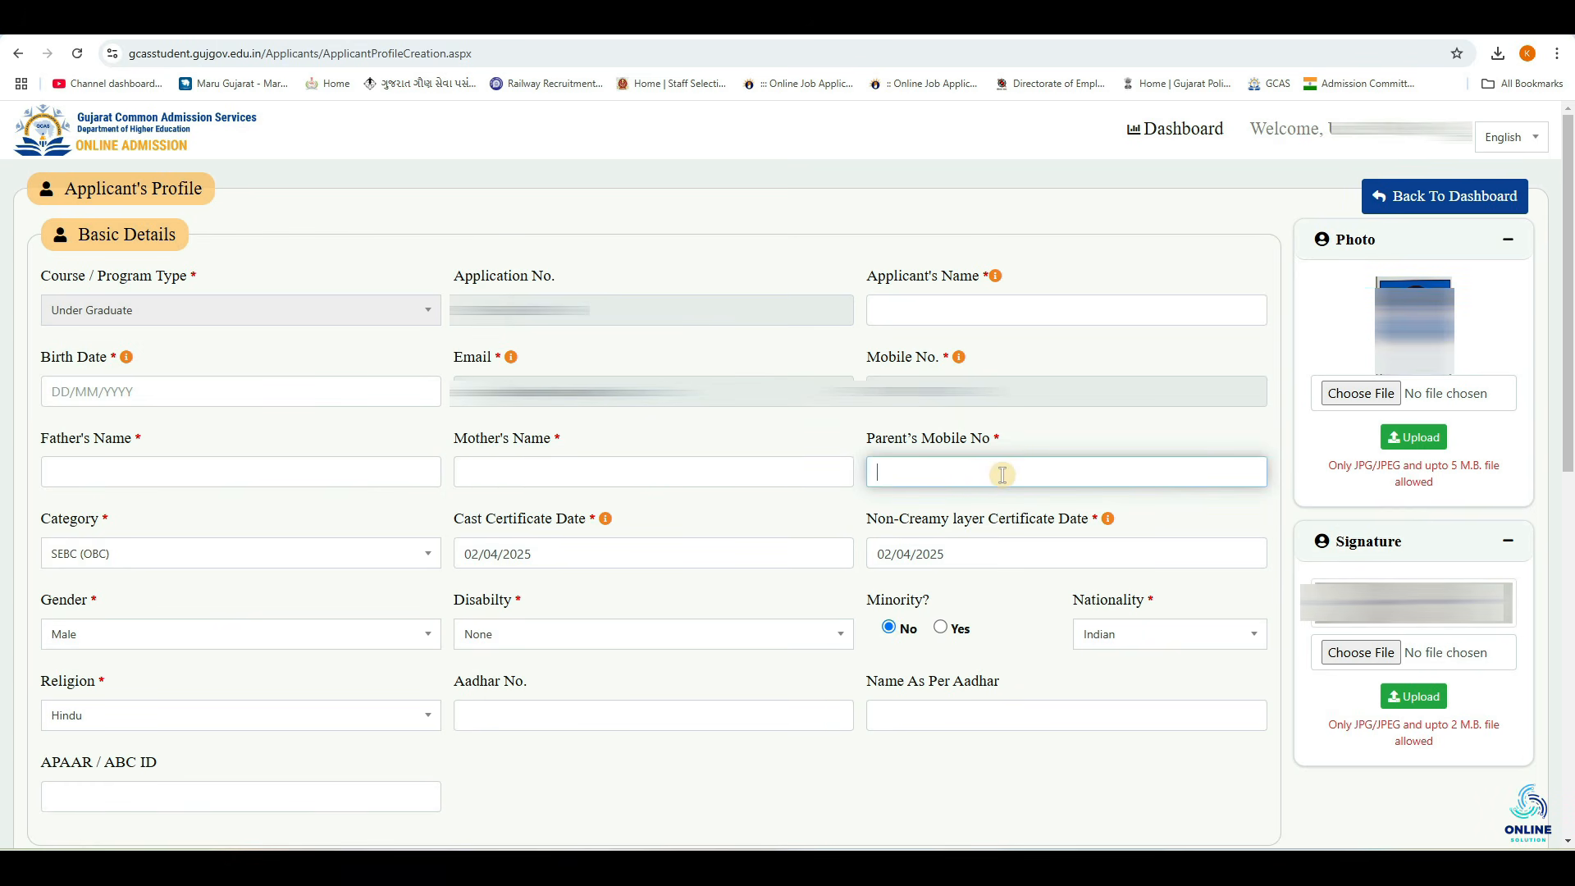
Review the category options and the caste and non-creamy layer certificate date fields
{"action": "left_click", "coordinate": [220, 558]}
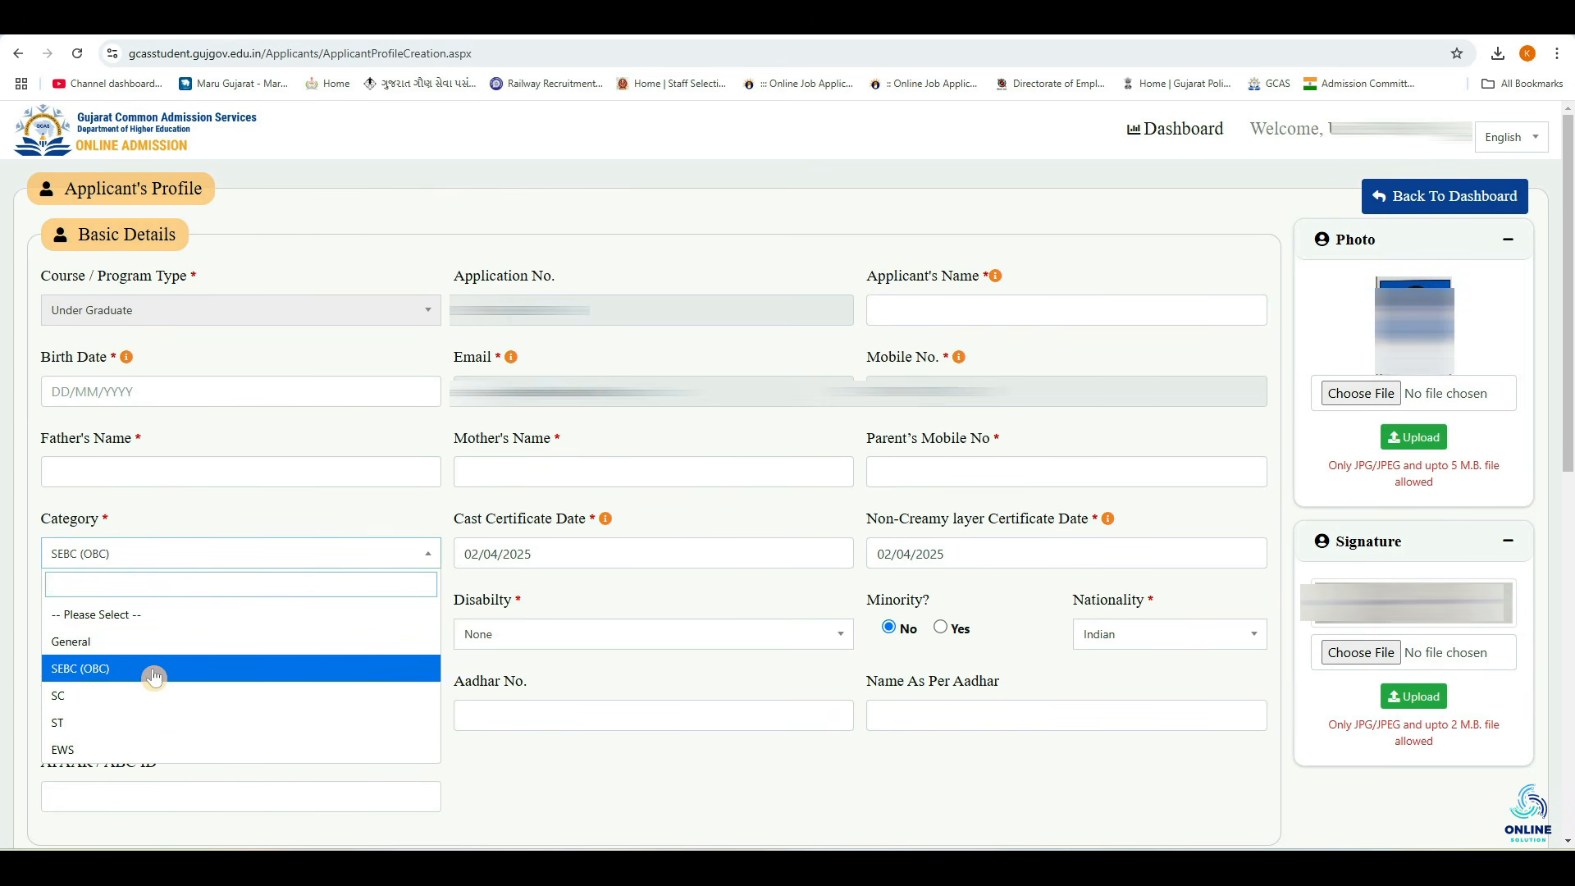
{"action": "left_click", "coordinate": [587, 589]}
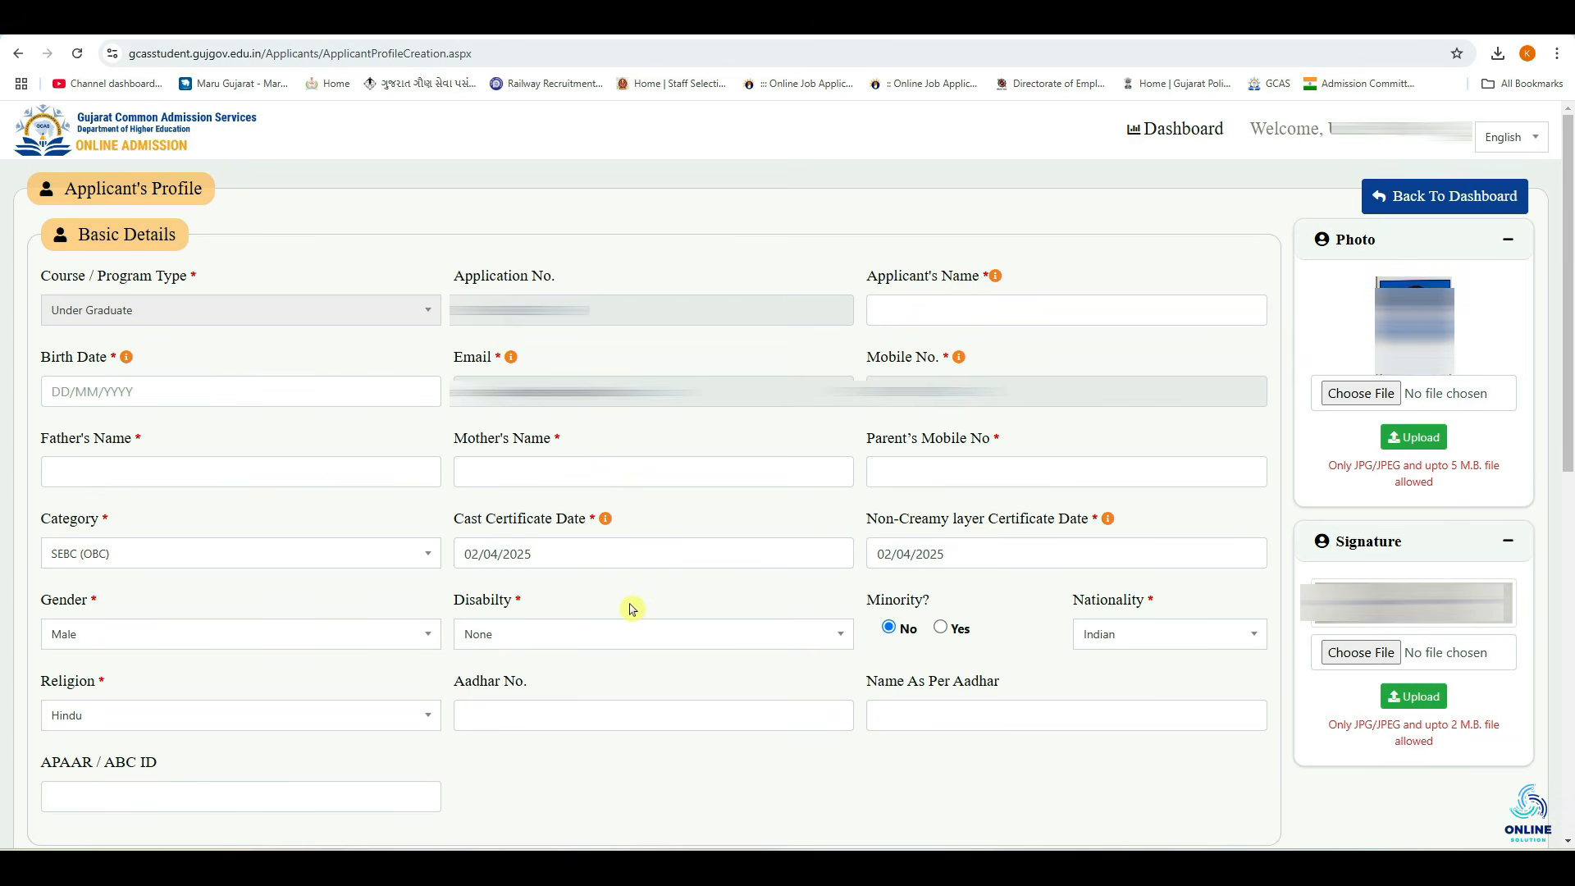
{"action": "left_click", "coordinate": [588, 554]}
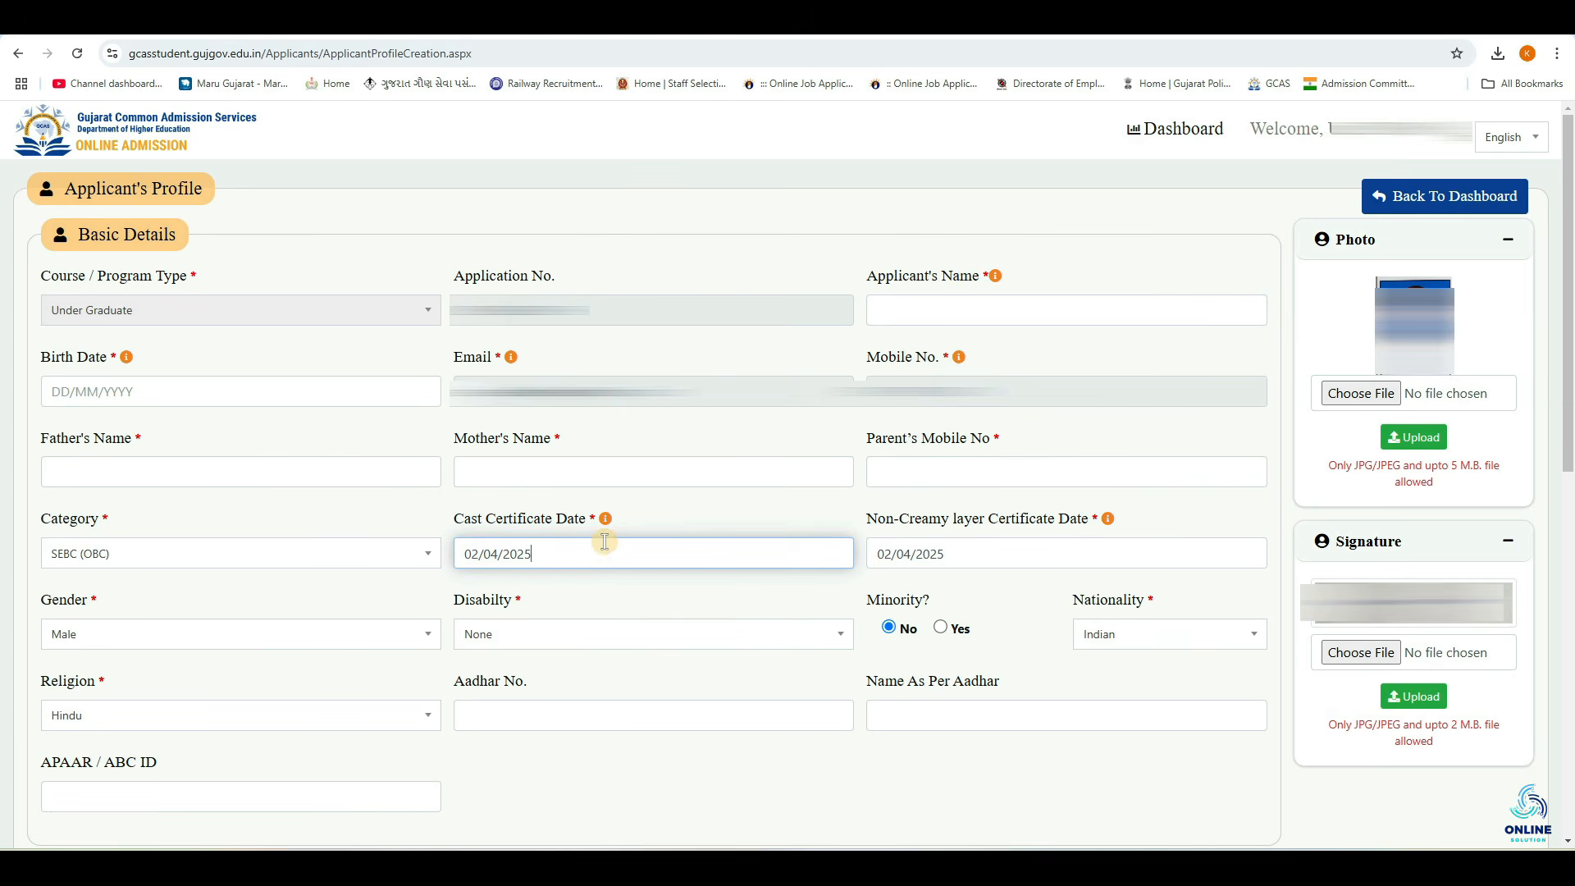
{"action": "left_click", "coordinate": [957, 597]}
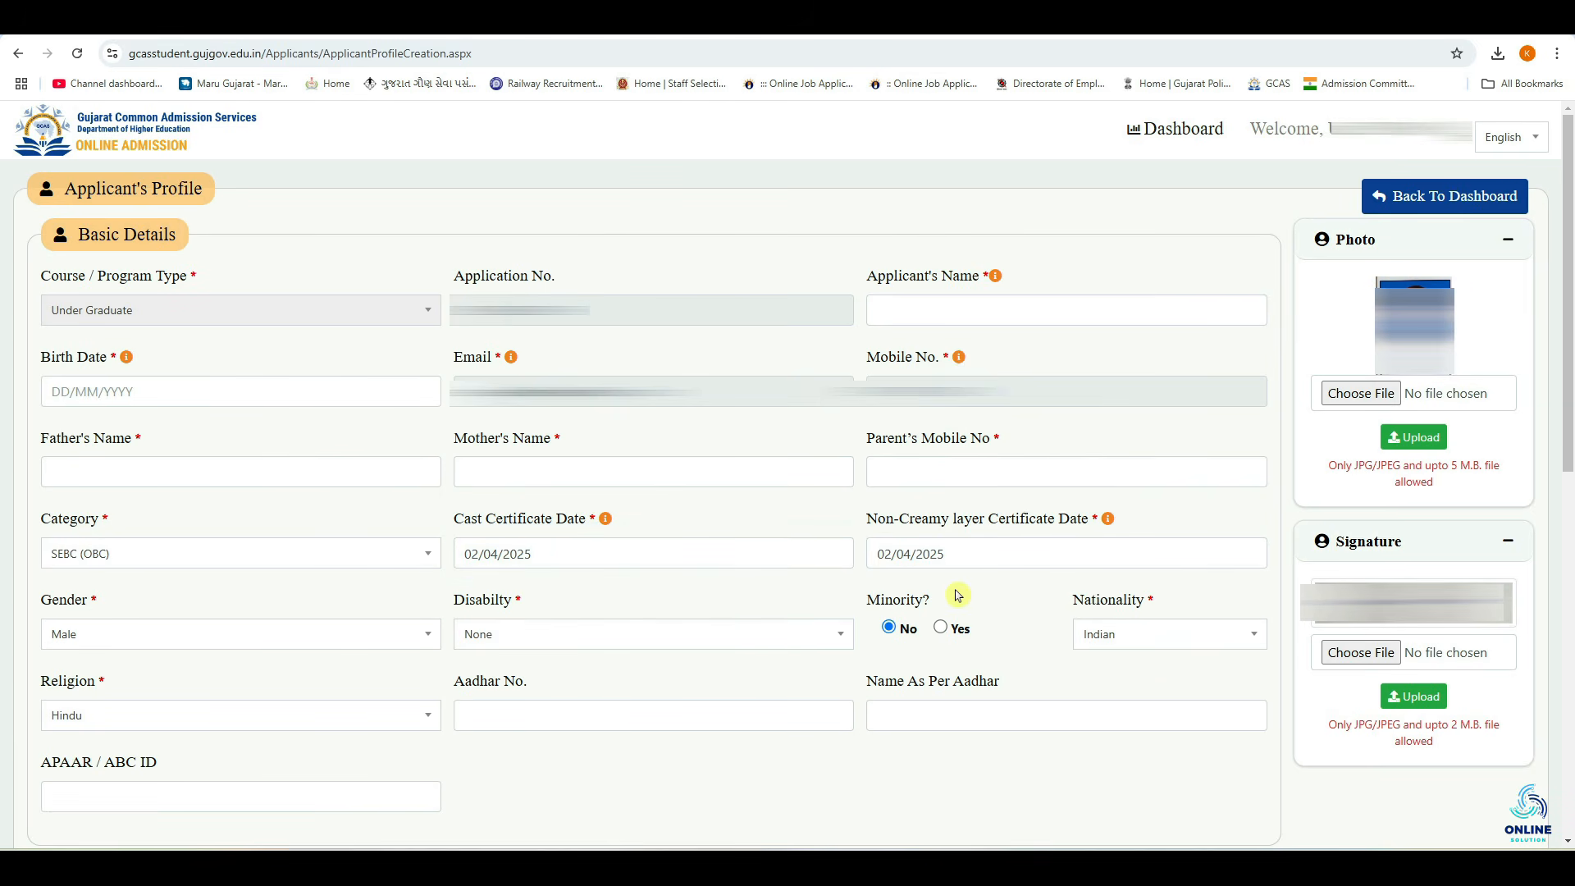
{"action": "left_click", "coordinate": [950, 556]}
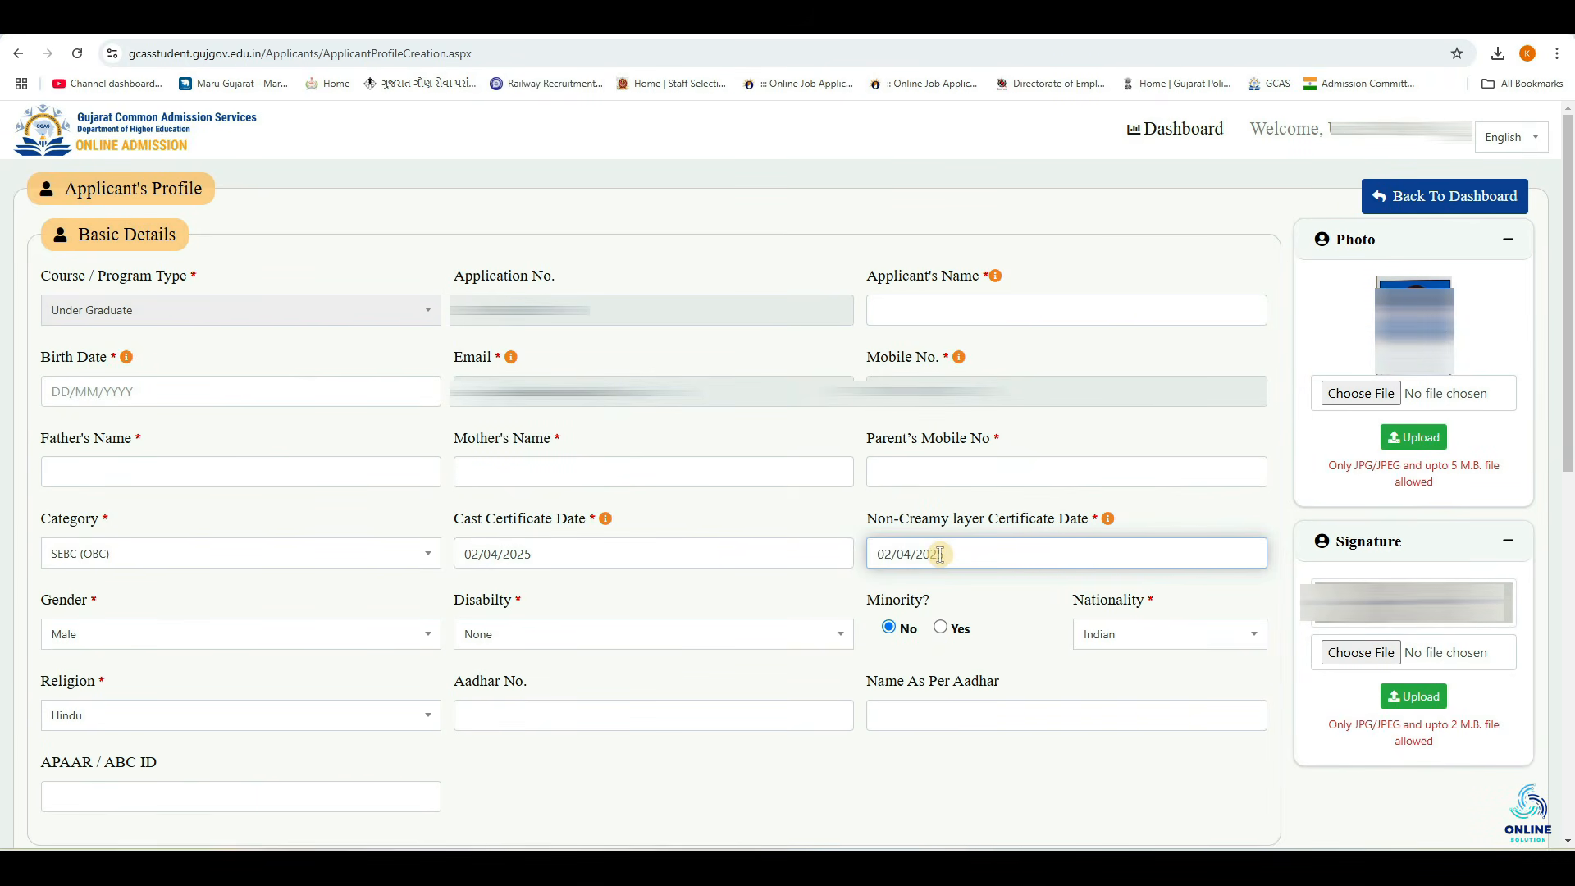
Review the available gender and disability options in the basic details
{"action": "left_click", "coordinate": [289, 635]}
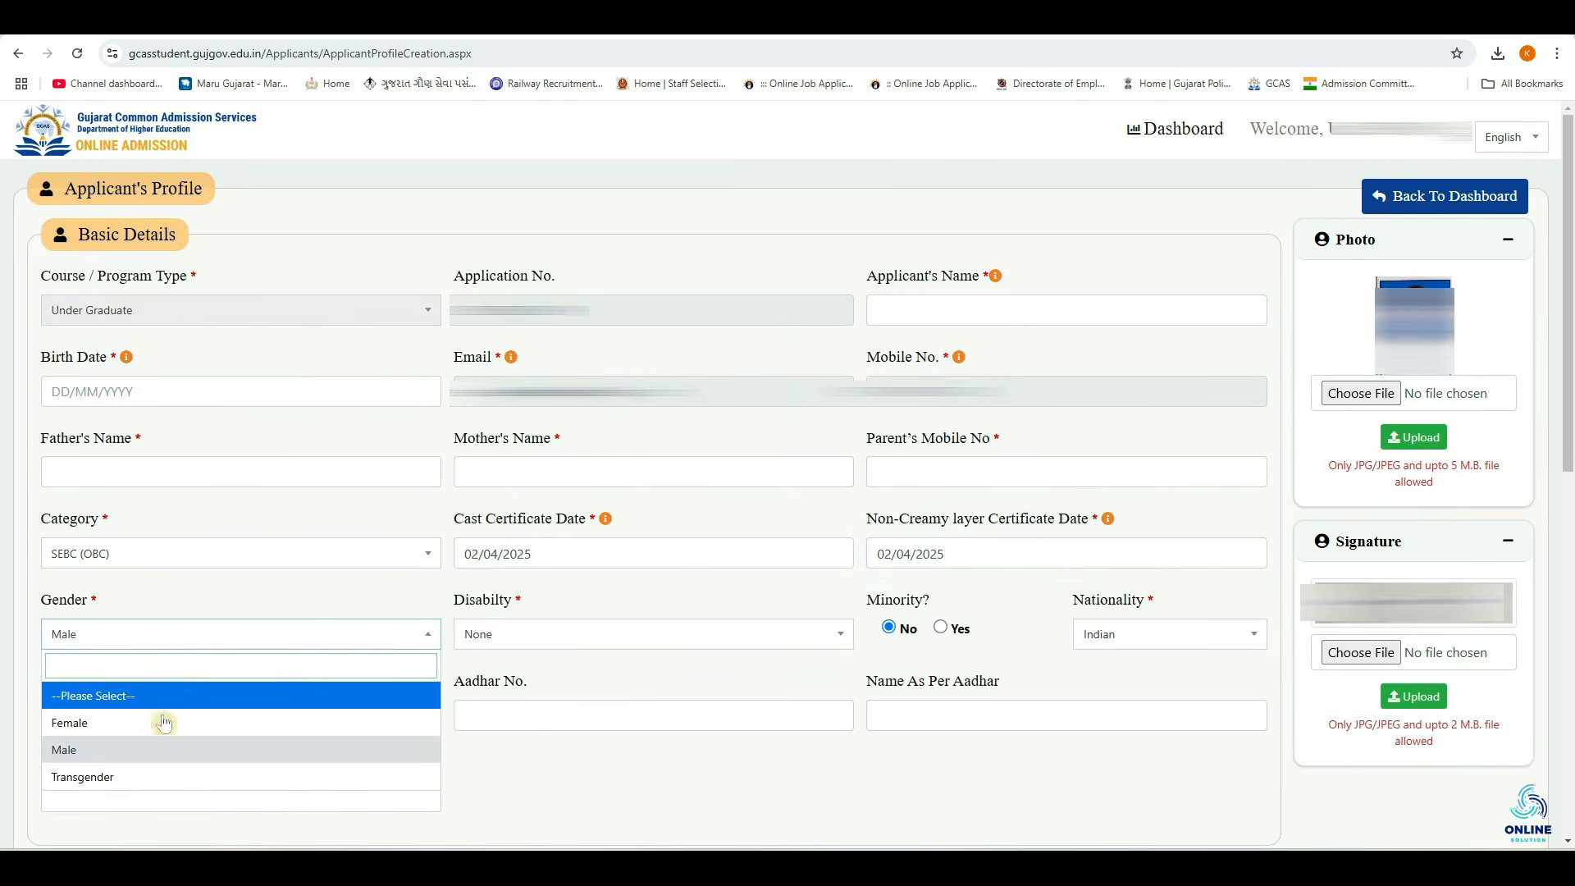
{"action": "left_click", "coordinate": [340, 604]}
{"action": "left_click", "coordinate": [605, 636]}
{"action": "scroll", "coordinate": [604, 636], "scroll_direction": "down", "scroll_amount": 1}
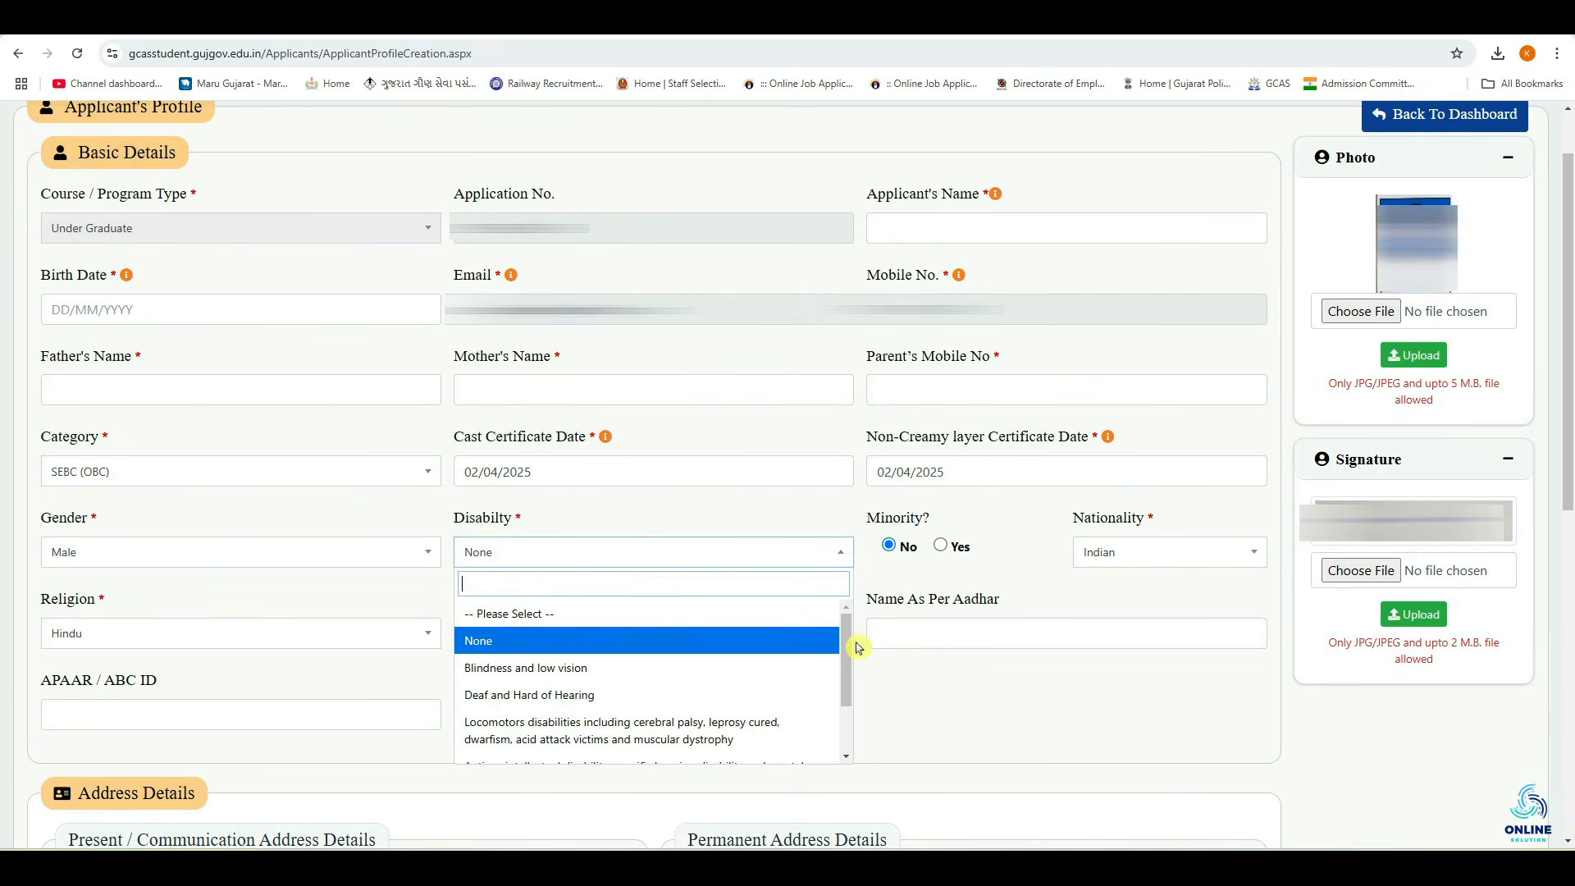
{"action": "mouse_move", "coordinate": [848, 647]}
{"action": "left_mouse_down"}
{"action": "mouse_move", "coordinate": [848, 715]}
{"action": "mouse_move", "coordinate": [844, 636]}
{"action": "mouse_move", "coordinate": [848, 651]}
{"action": "left_mouse_up"}
{"action": "left_click", "coordinate": [622, 565]}
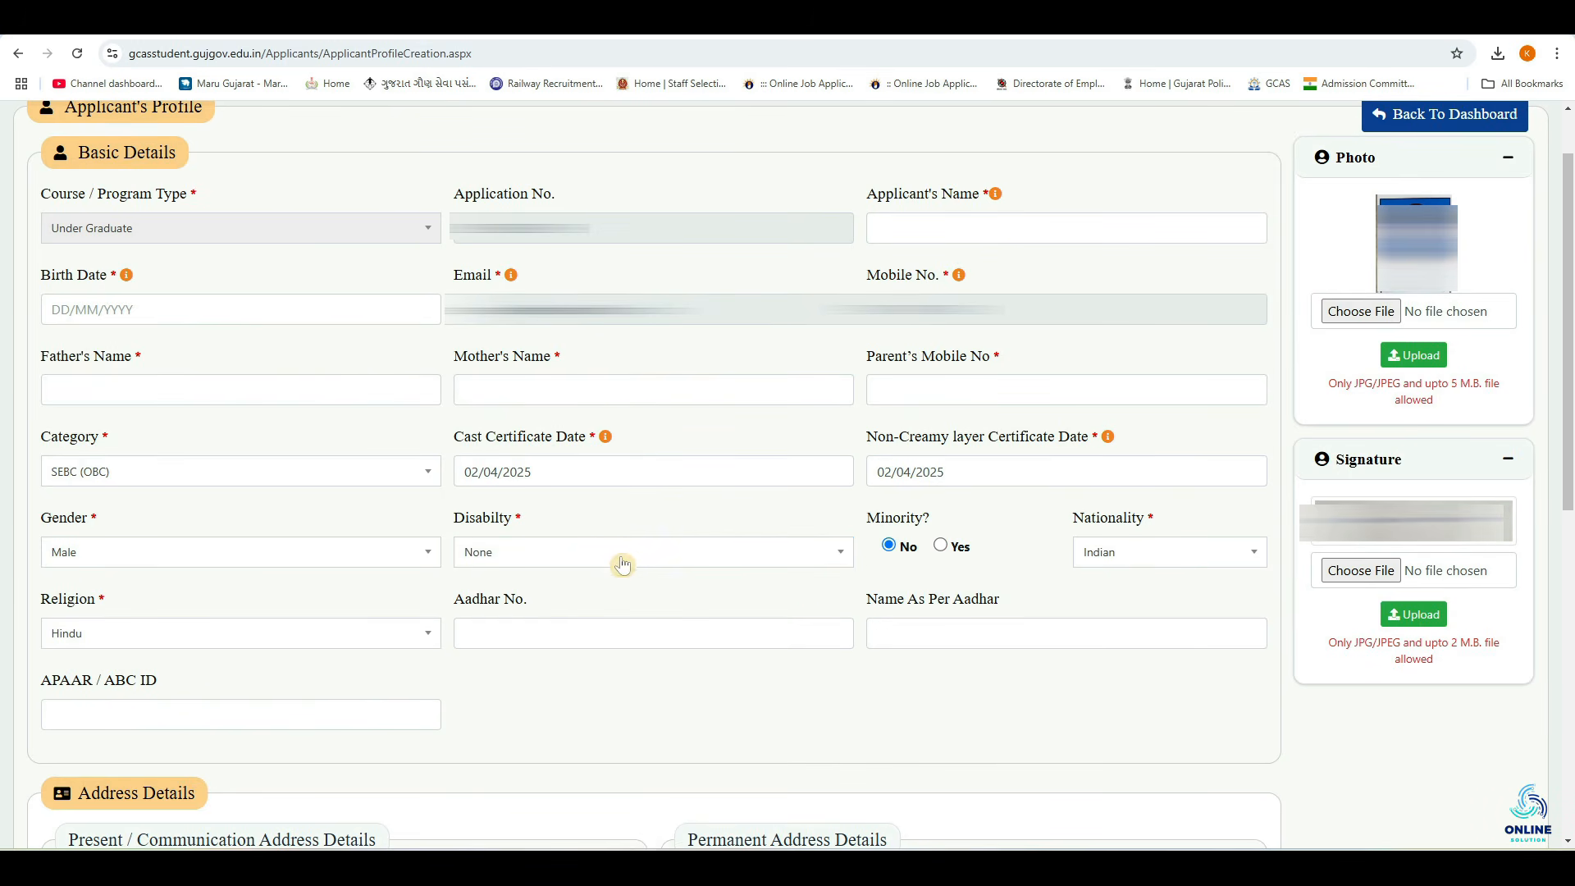
{"action": "left_click", "coordinate": [622, 565]}
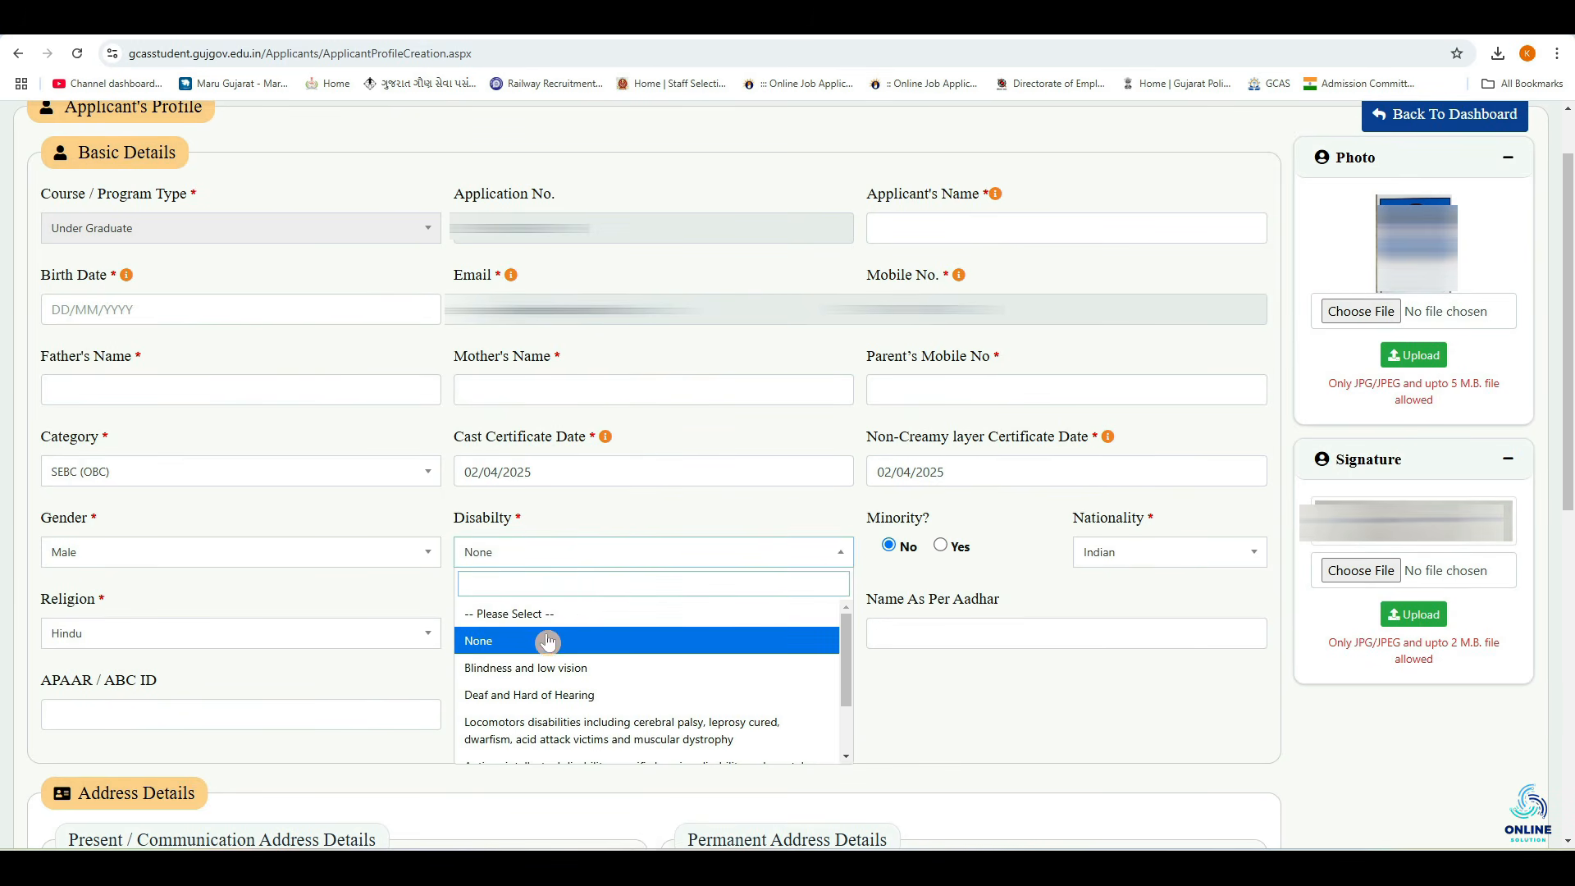
{"action": "left_click", "coordinate": [932, 599]}
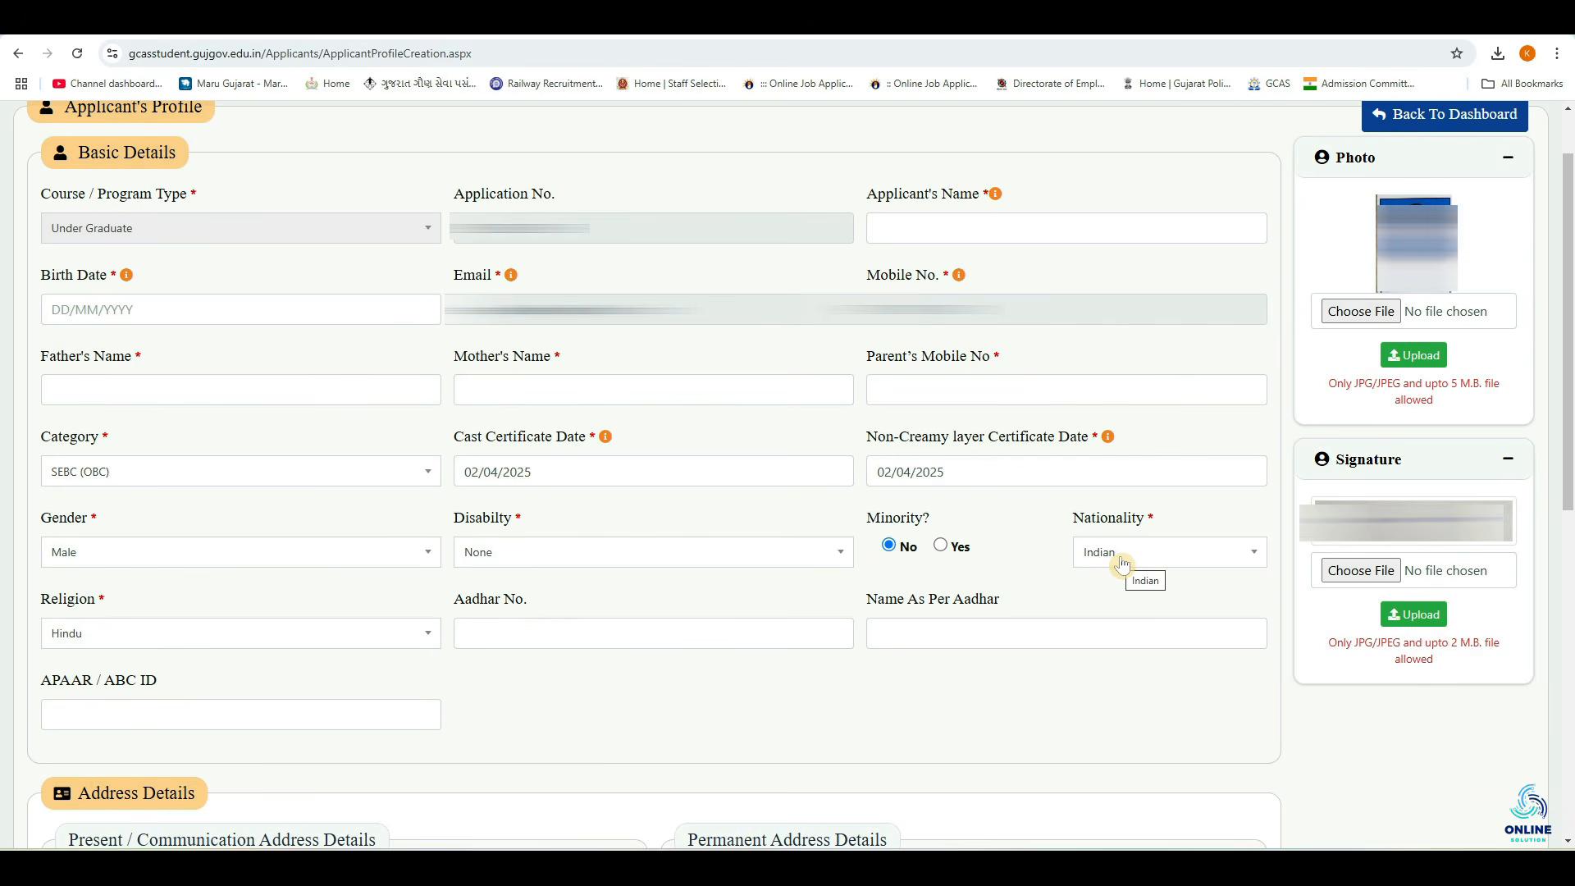
Review the religion options and the Aadhar number, name as per Aadhar and APAAR / ABC ID fields
{"action": "left_click", "coordinate": [143, 640]}
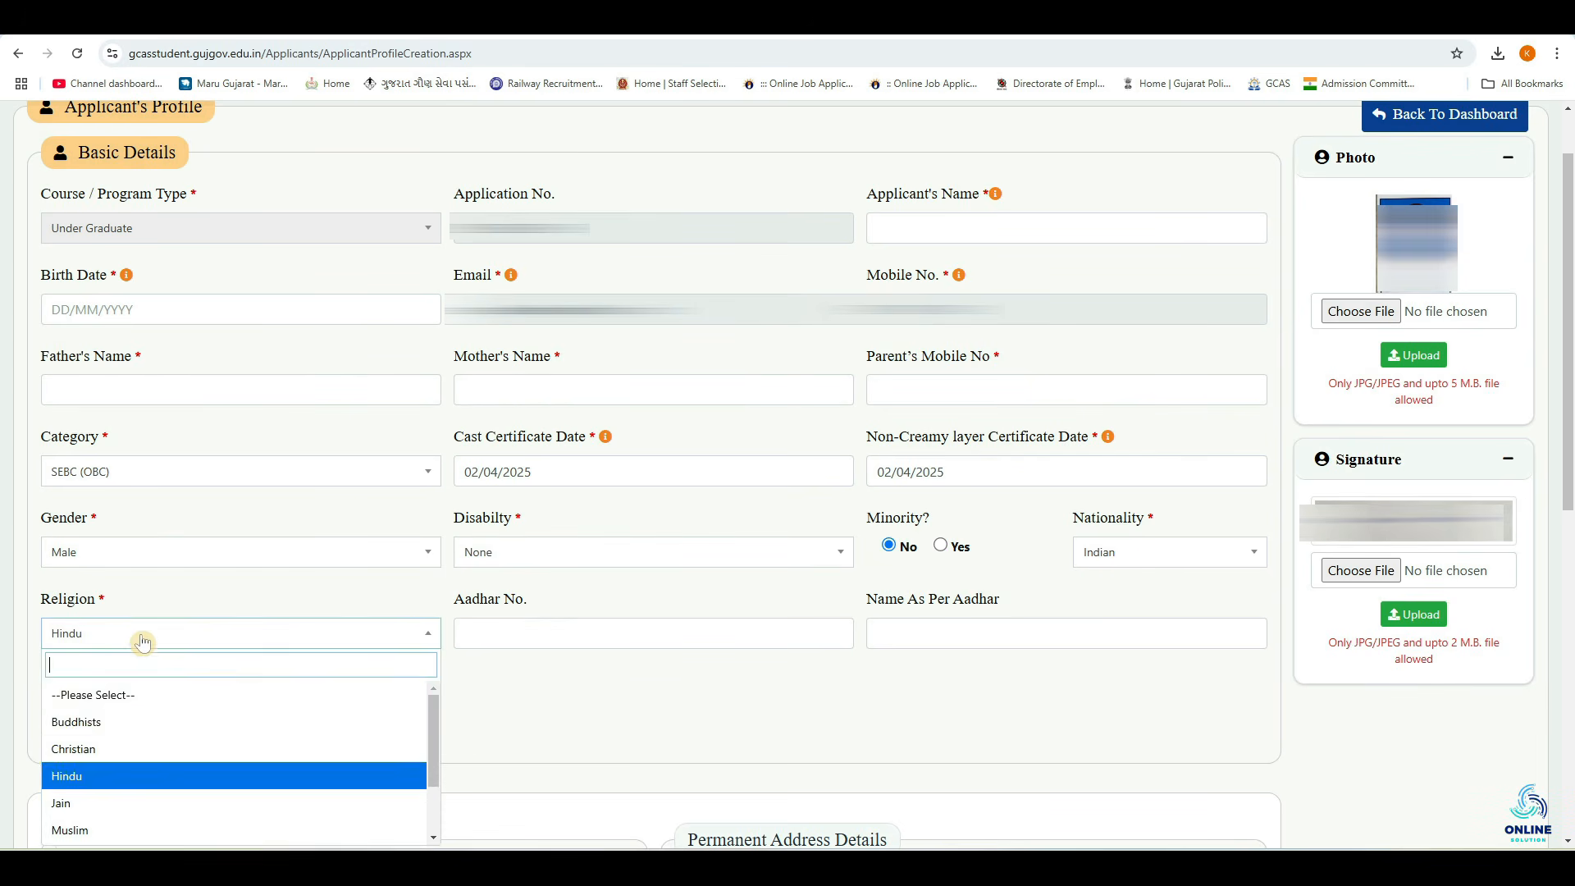
{"action": "left_click", "coordinate": [519, 715]}
{"action": "left_click", "coordinate": [535, 637]}
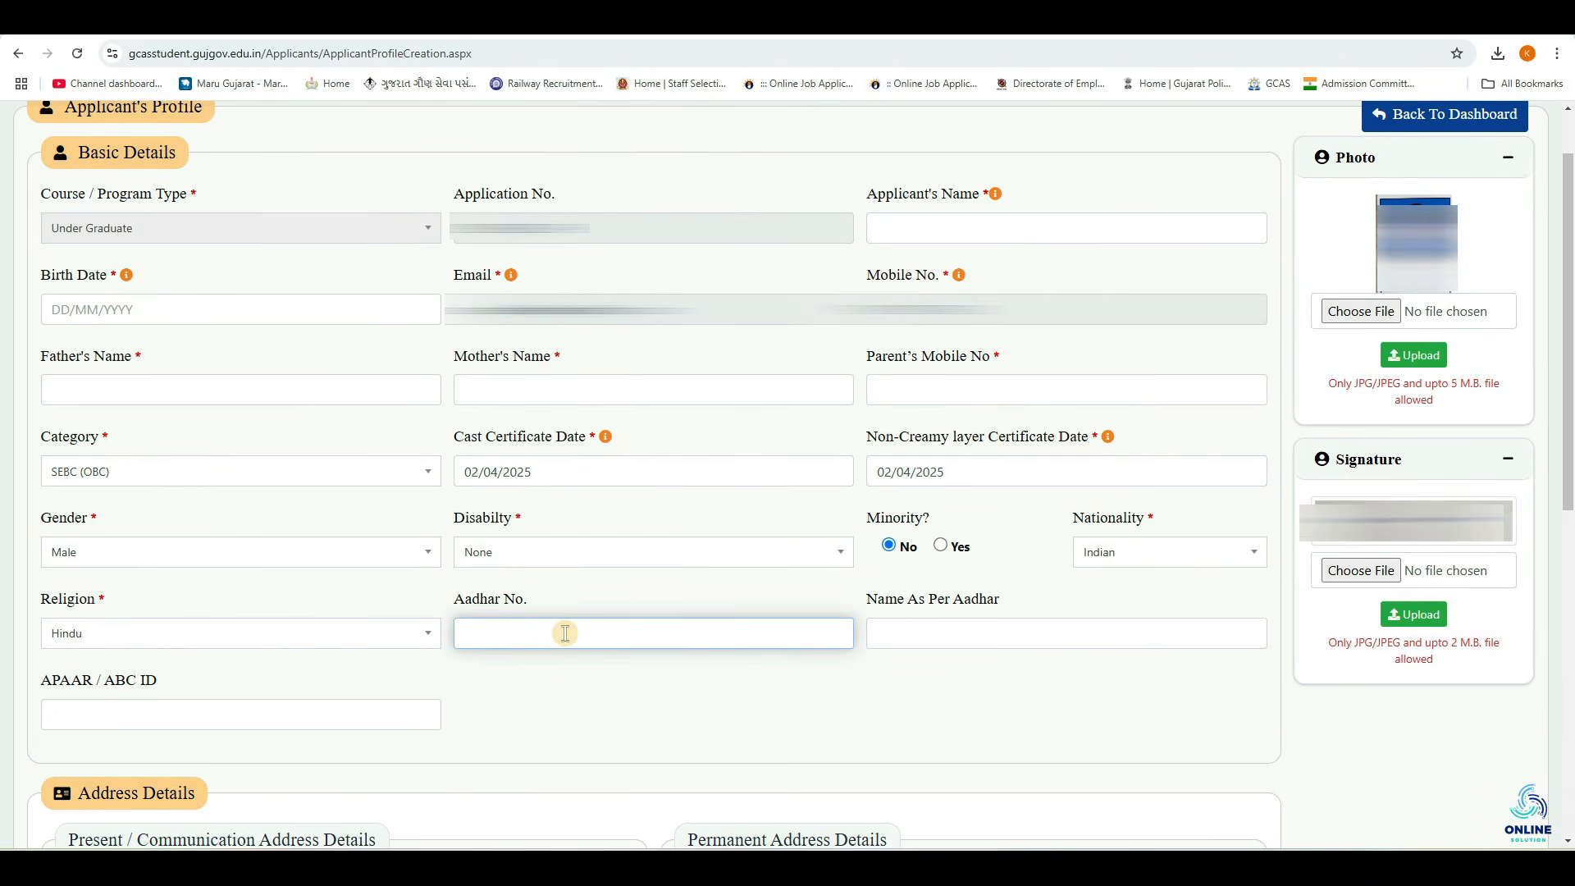
{"action": "left_click", "coordinate": [903, 636]}
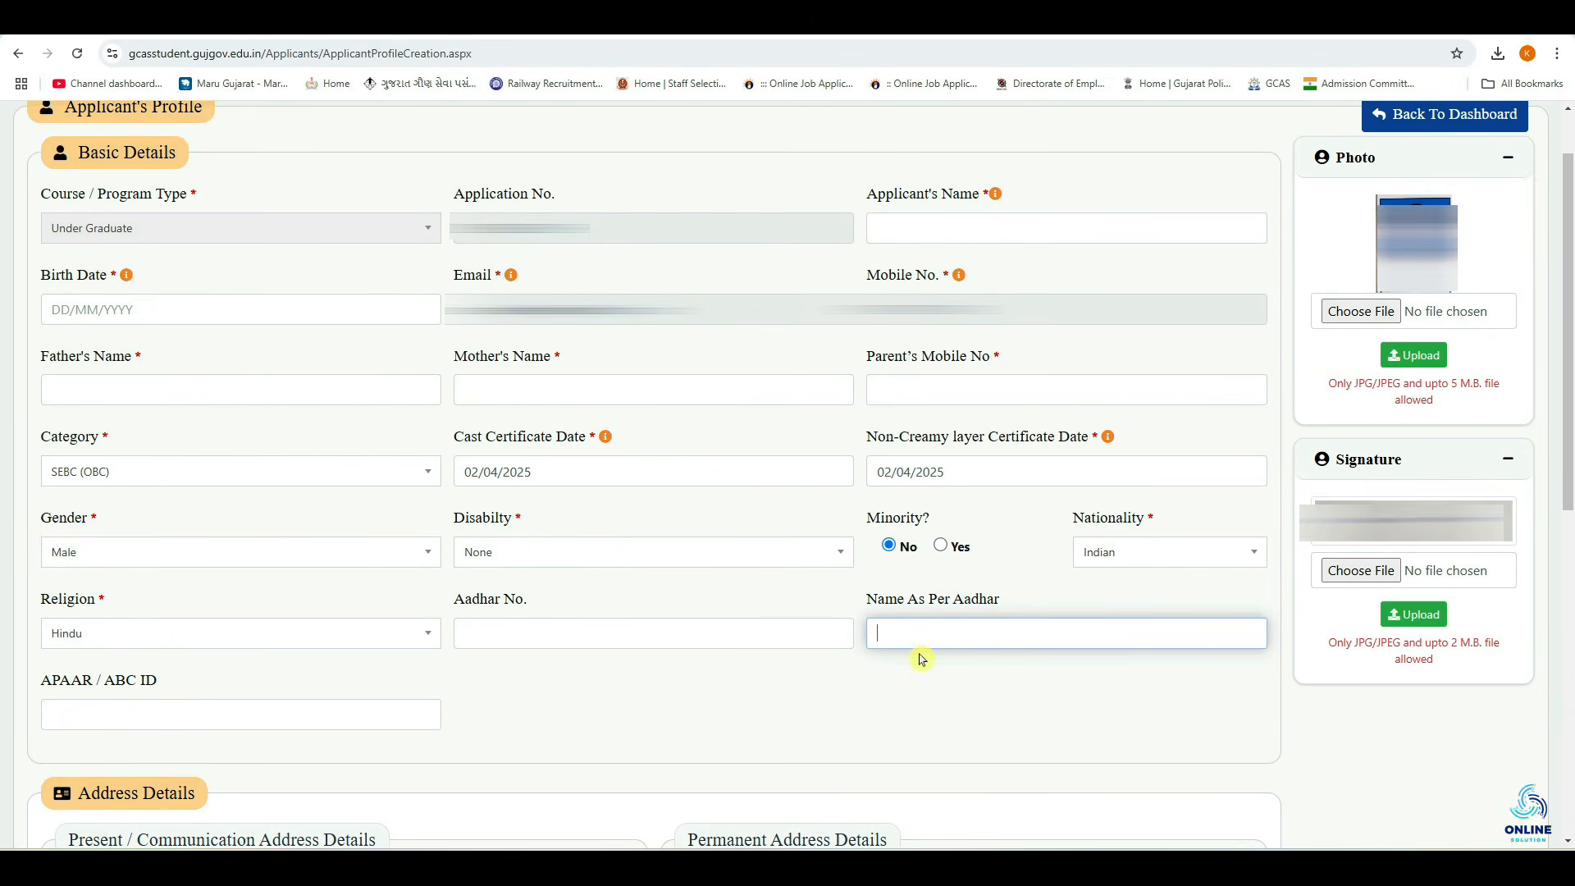
{"action": "left_click", "coordinate": [1109, 215]}
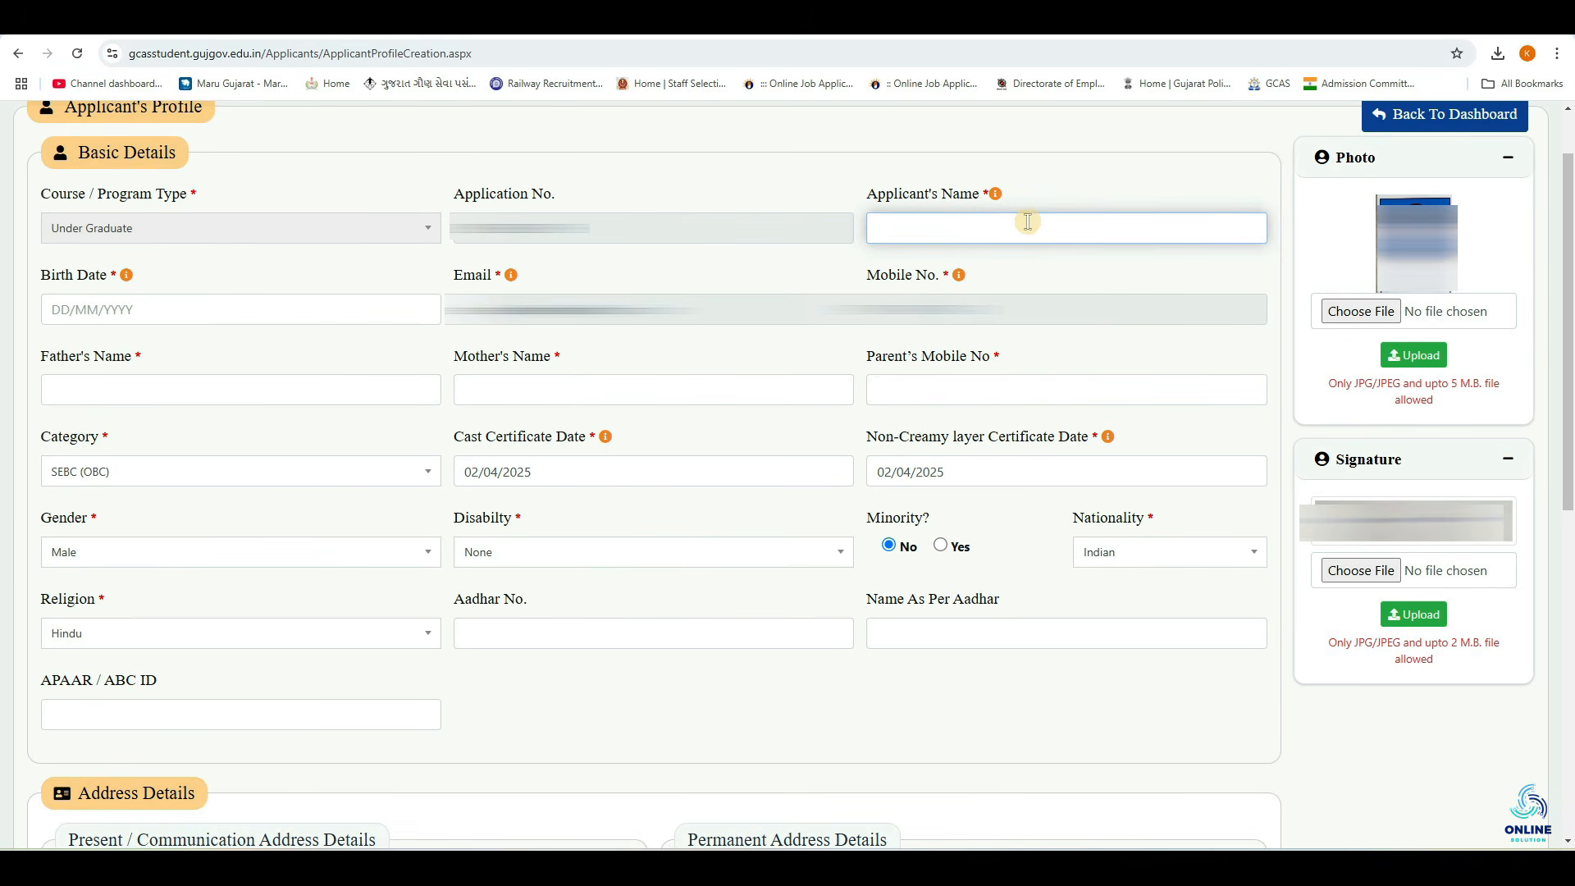
{"action": "left_click", "coordinate": [1020, 677]}
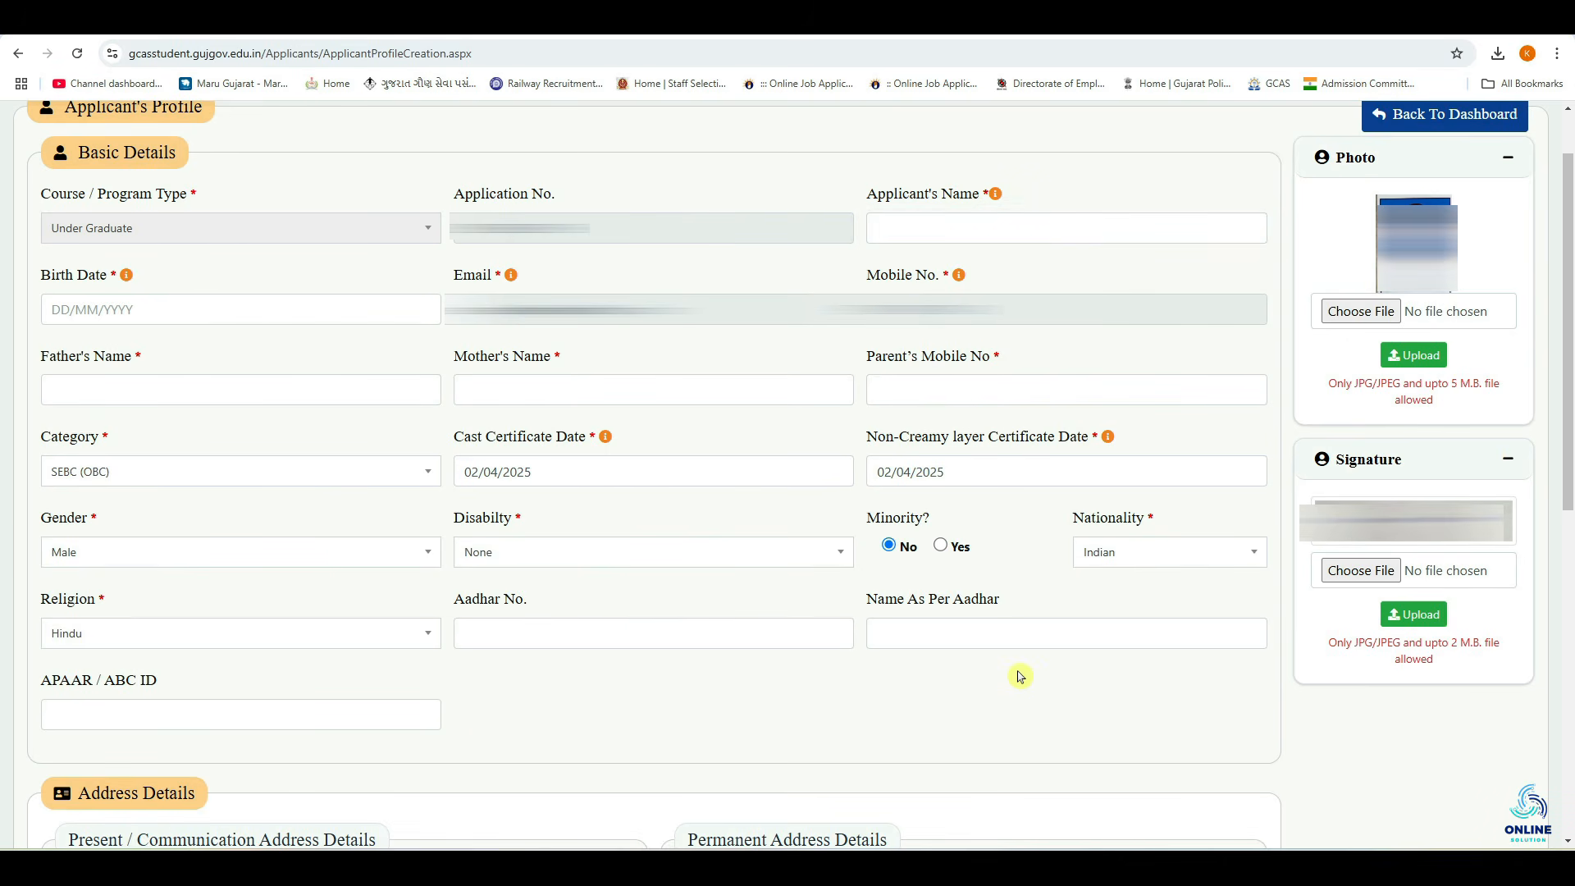
{"action": "left_click", "coordinate": [100, 722]}
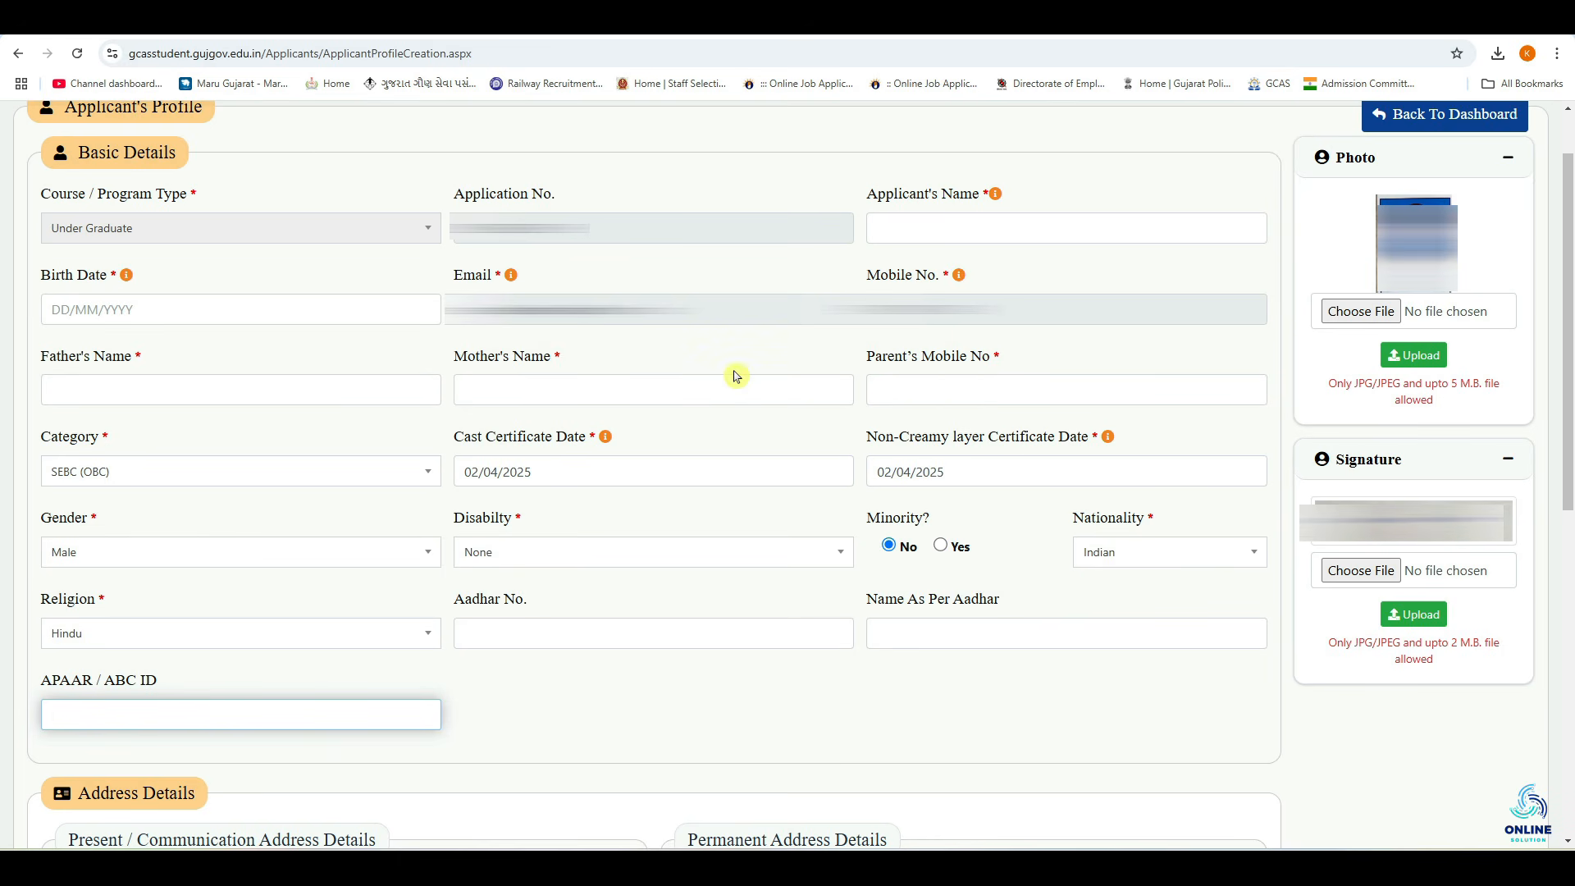
Review the present address fields, including the state, district and taluka options, village/town/city and PIN code
{"action": "scroll", "coordinate": [736, 376], "scroll_direction": "down", "scroll_amount": 8}
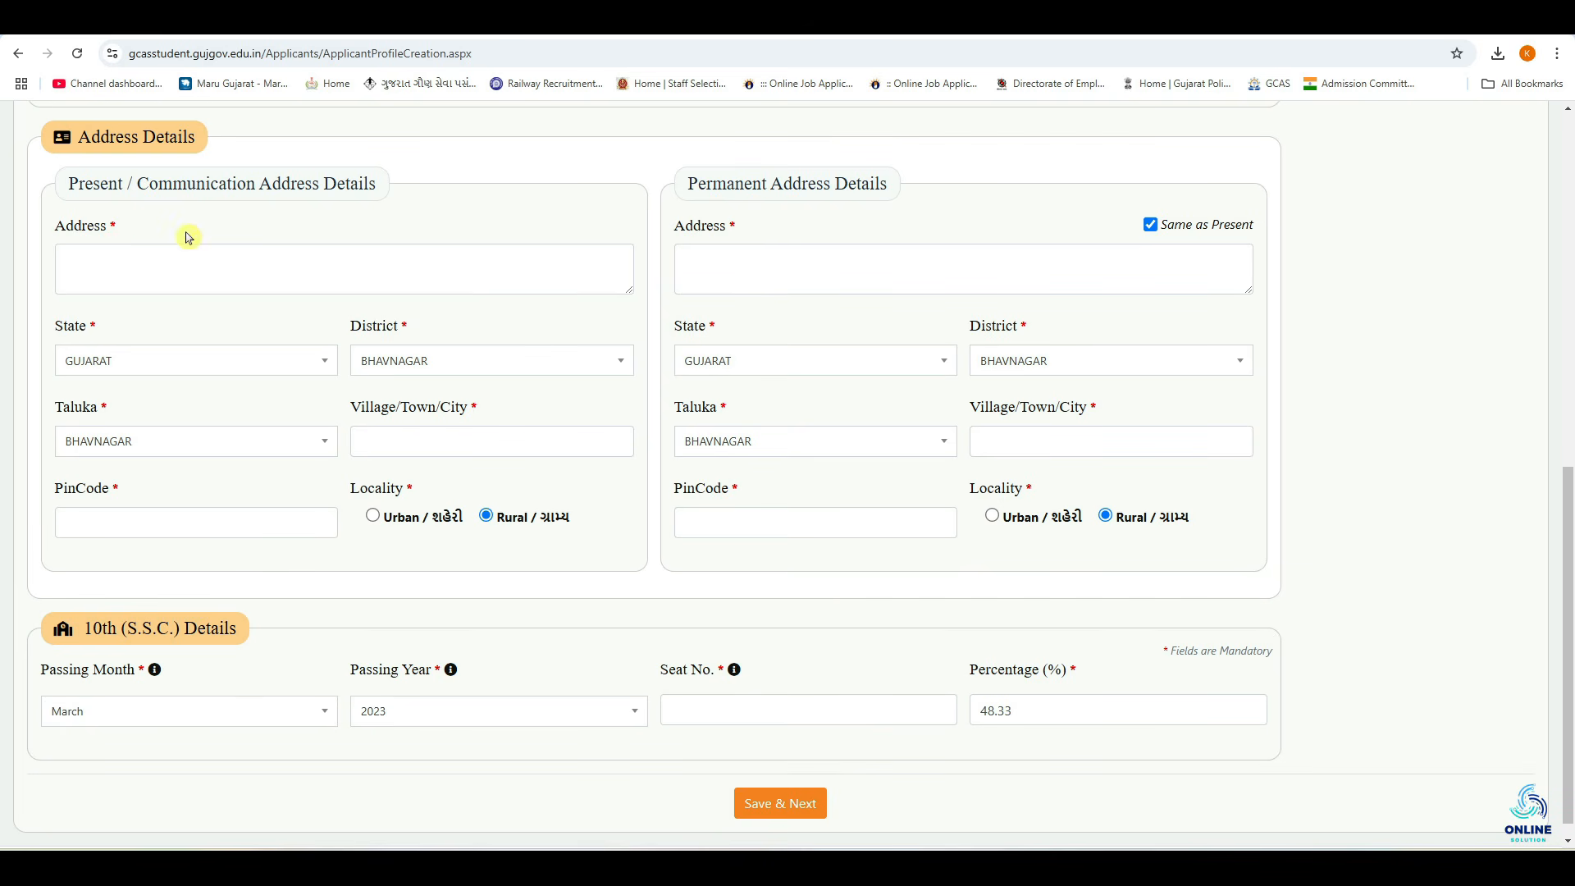
{"action": "left_click", "coordinate": [150, 257]}
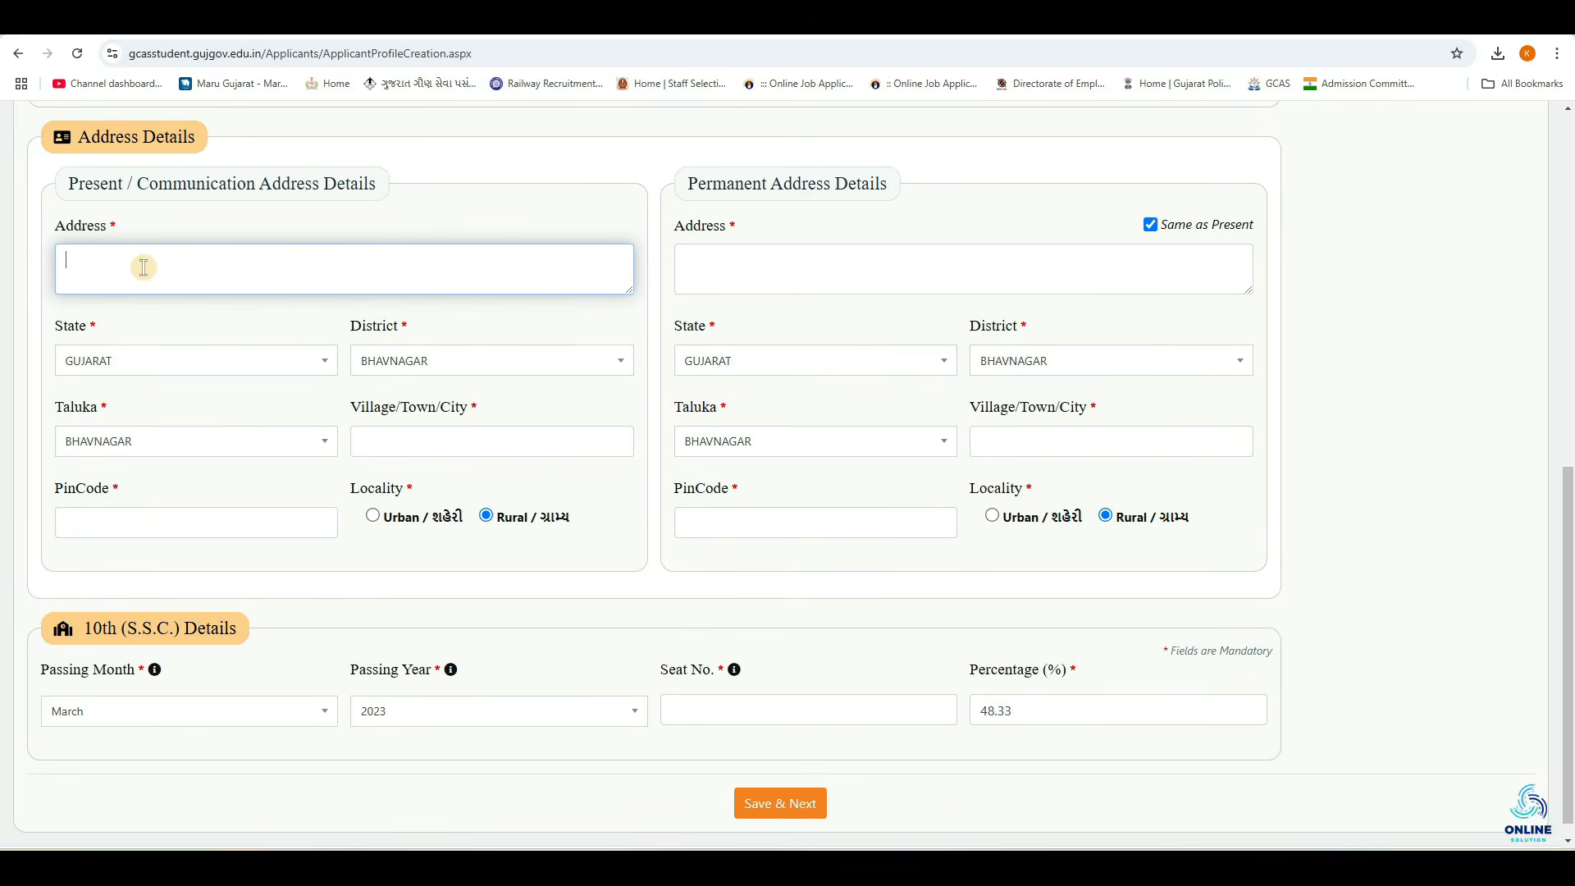
{"action": "left_click", "coordinate": [117, 366]}
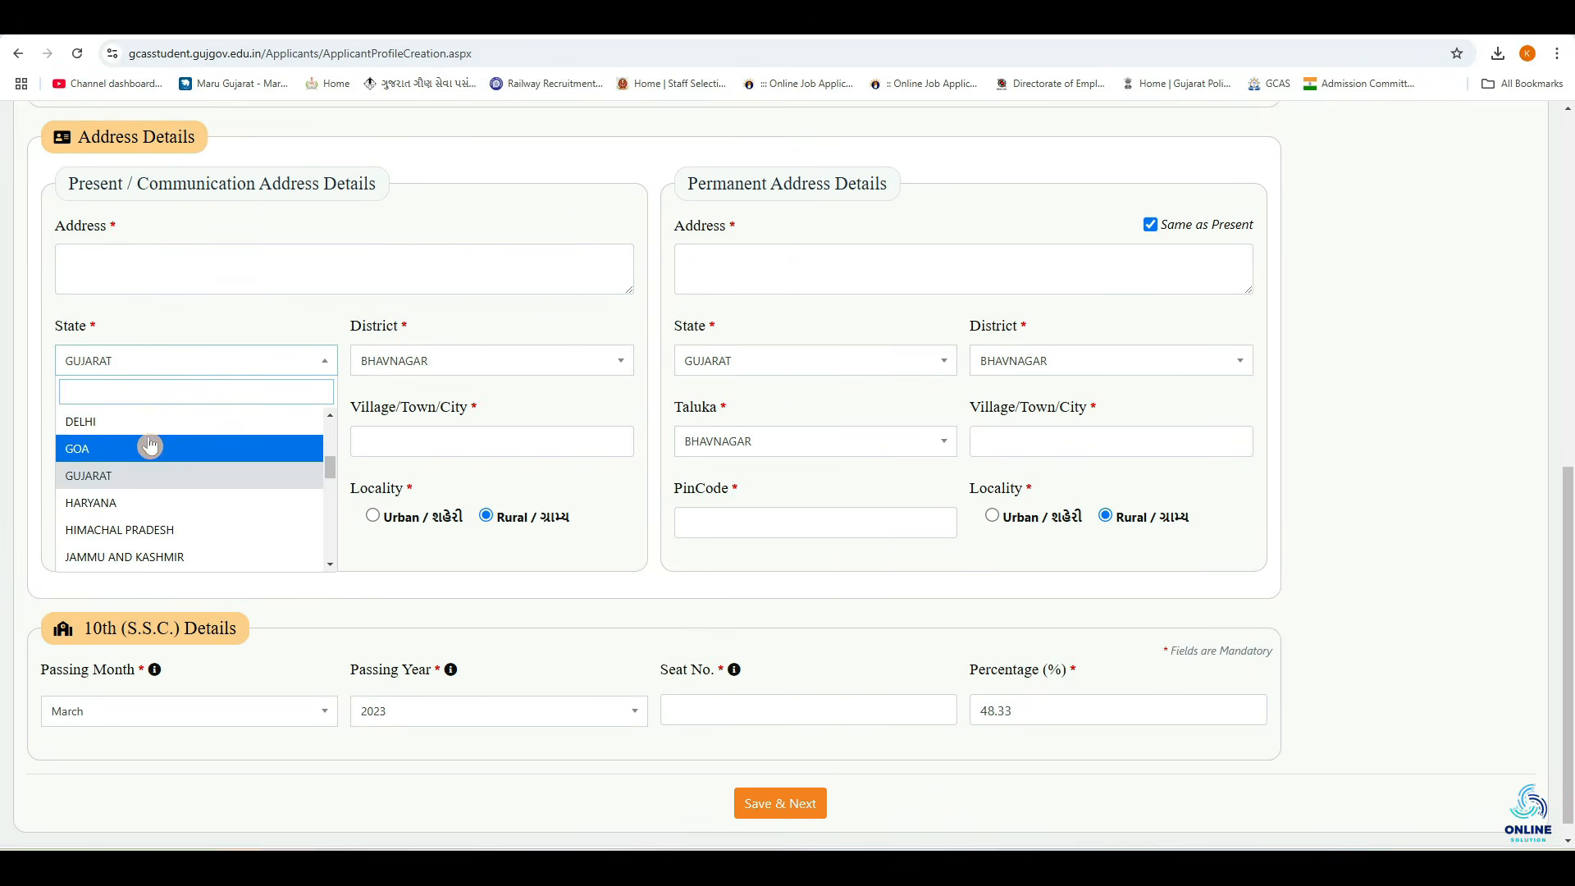
{"action": "left_click", "coordinate": [360, 368]}
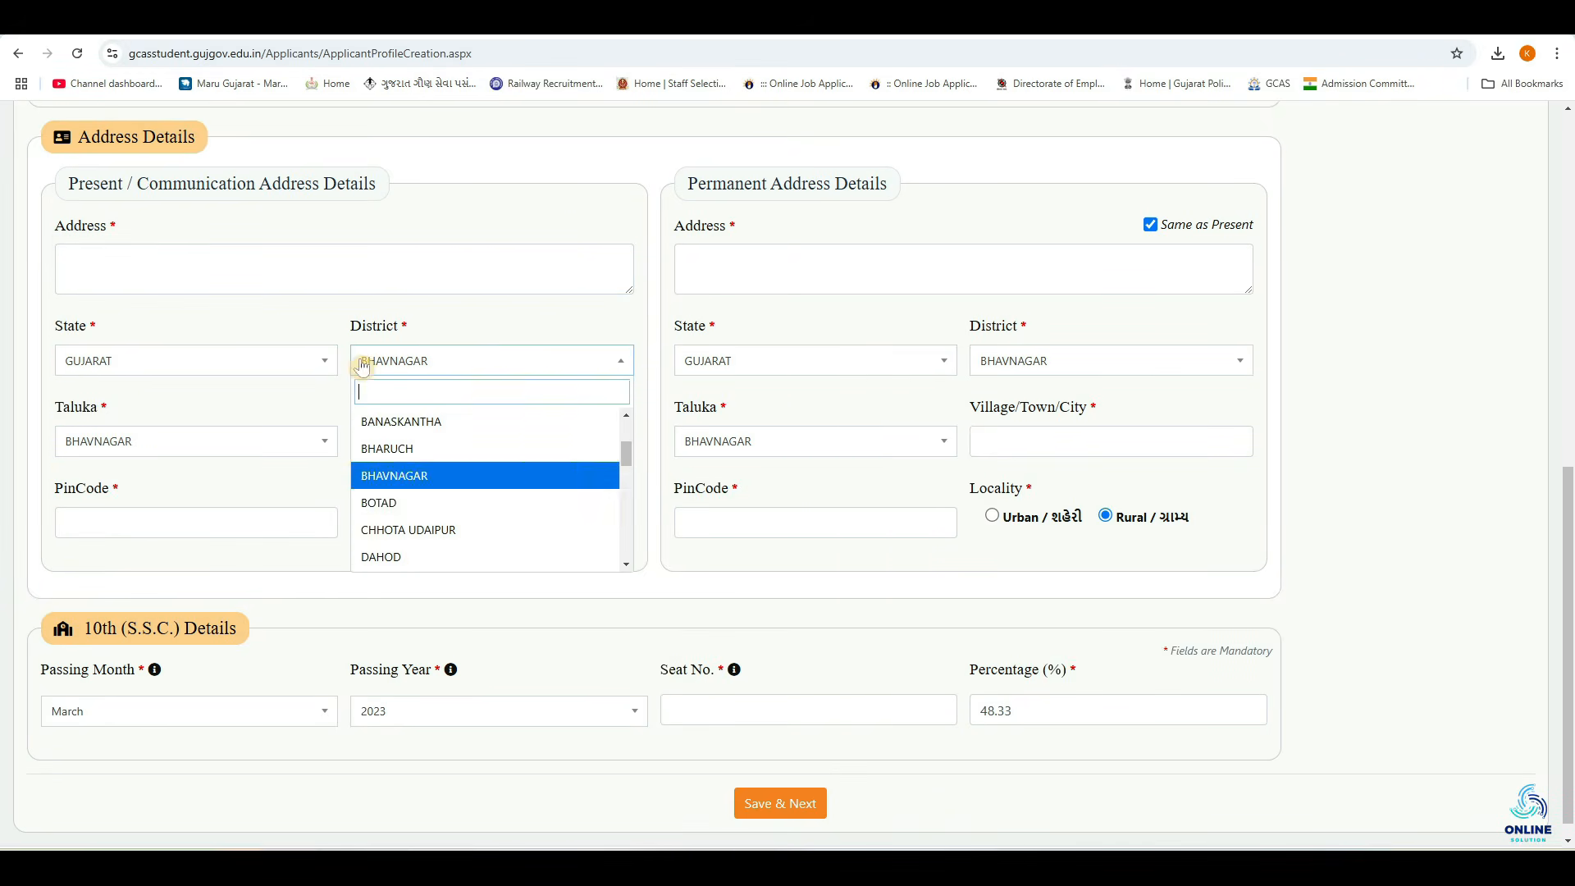
{"action": "left_click", "coordinate": [417, 484]}
{"action": "left_click", "coordinate": [192, 451]}
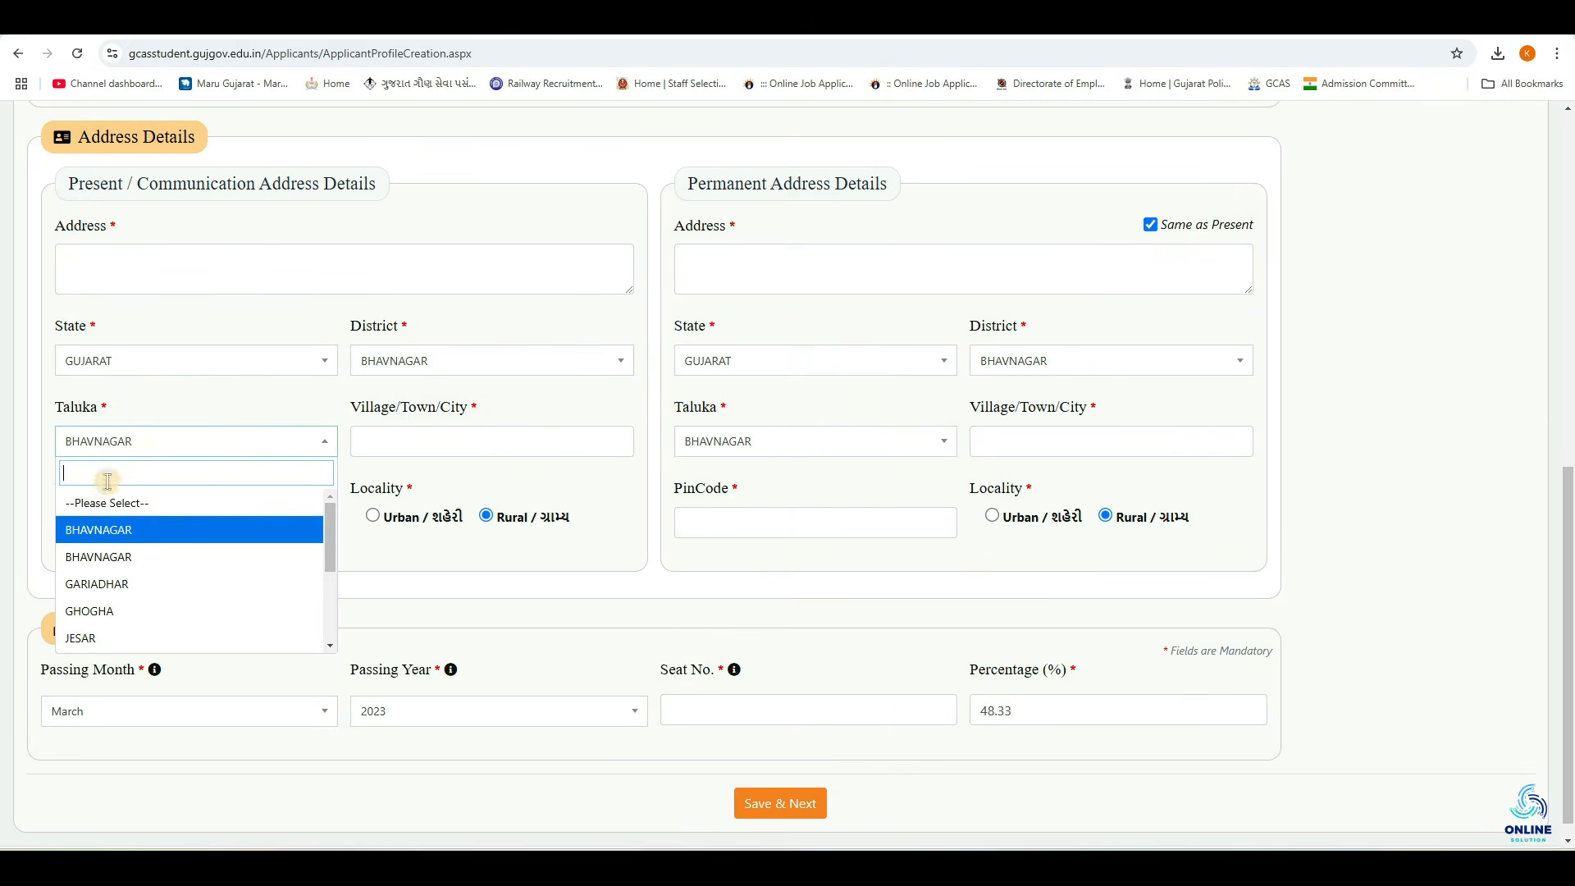
{"action": "left_click", "coordinate": [114, 532]}
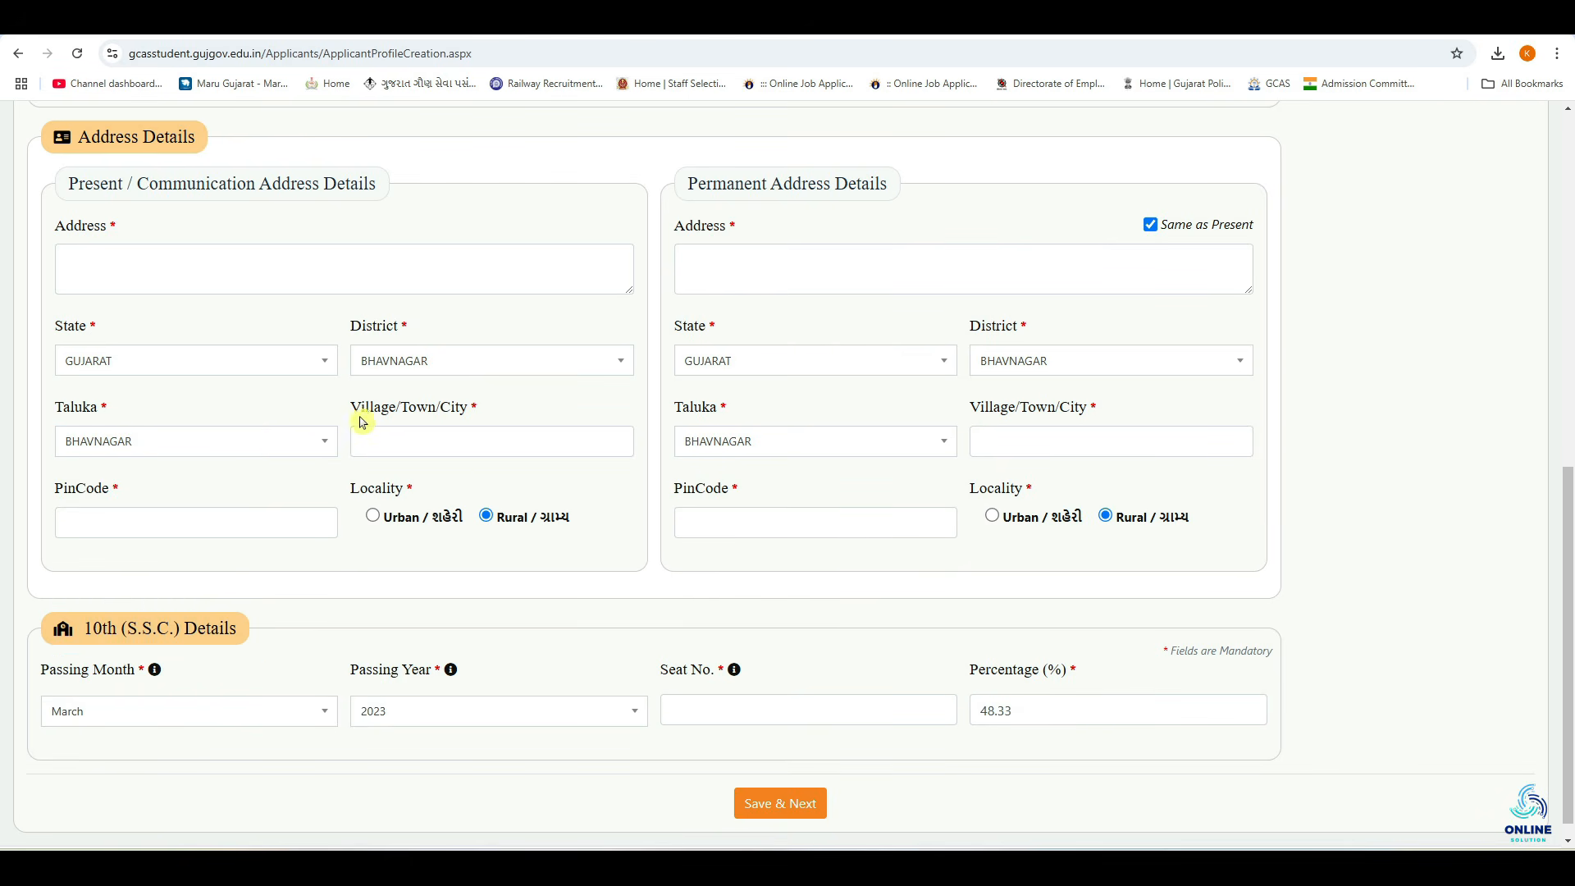
{"action": "left_click", "coordinate": [385, 436]}
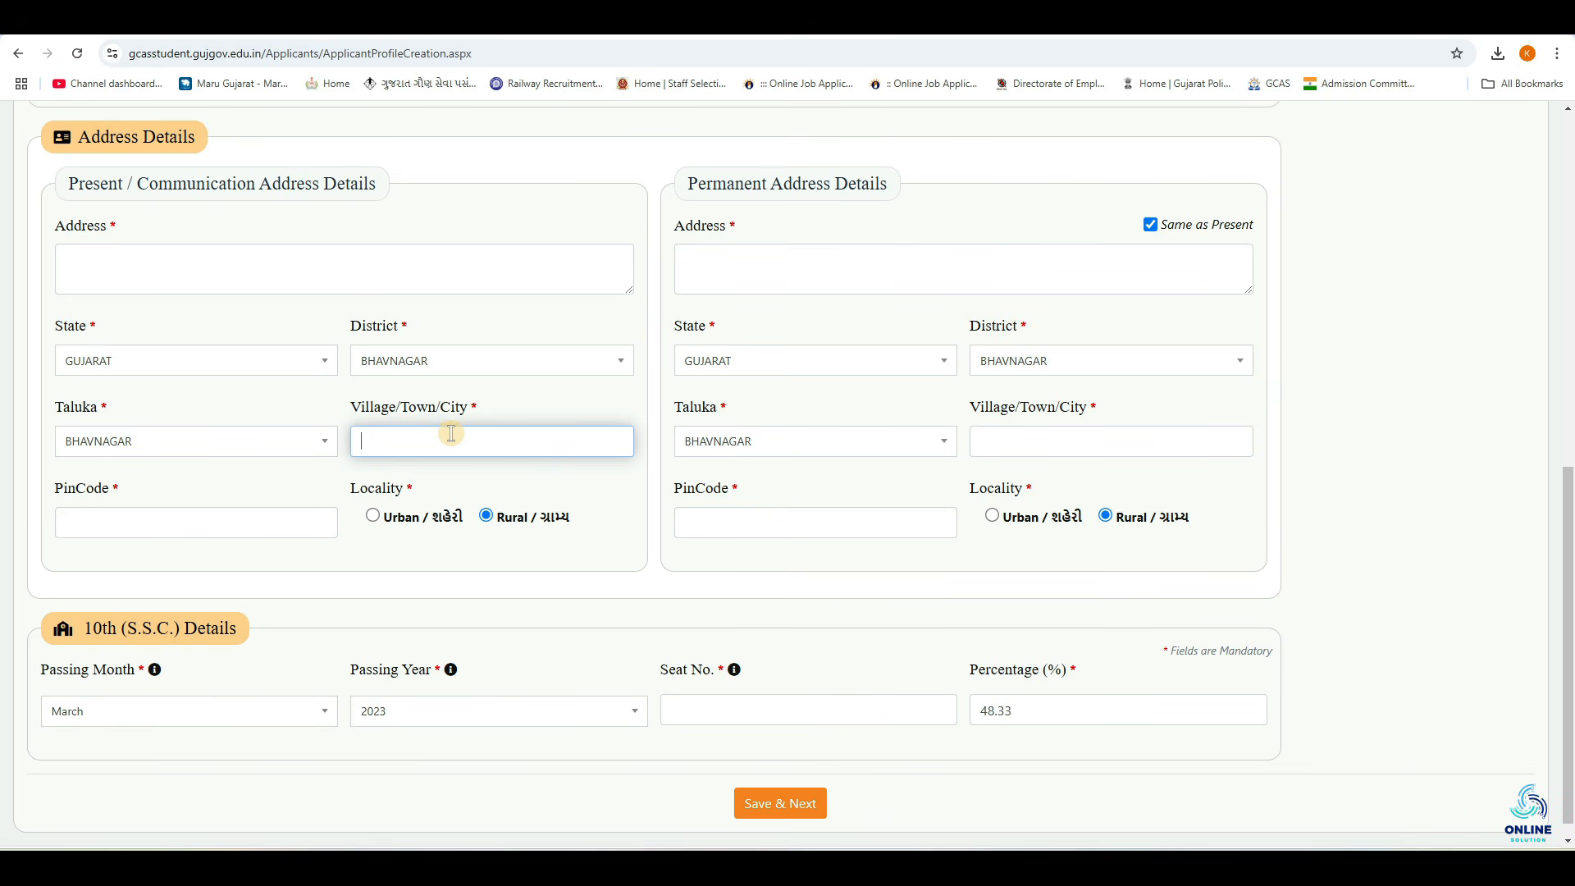
{"action": "left_click", "coordinate": [156, 525]}
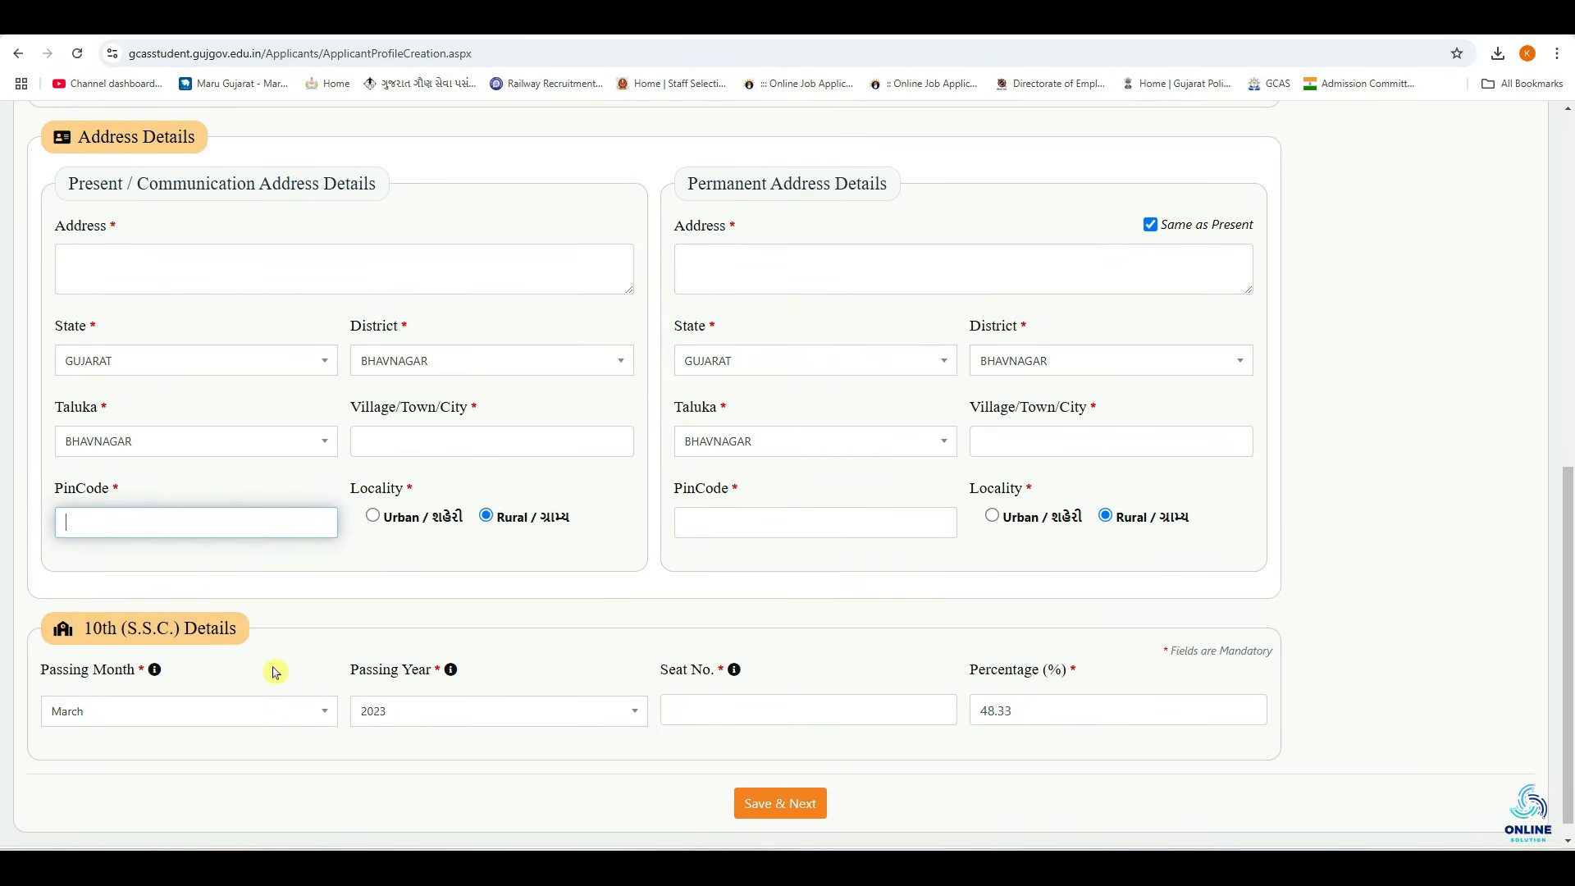
Review the 10th (S.S.C.) passing month, passing year, seat number and percentage fields, and save the profile
{"action": "left_click", "coordinate": [252, 715]}
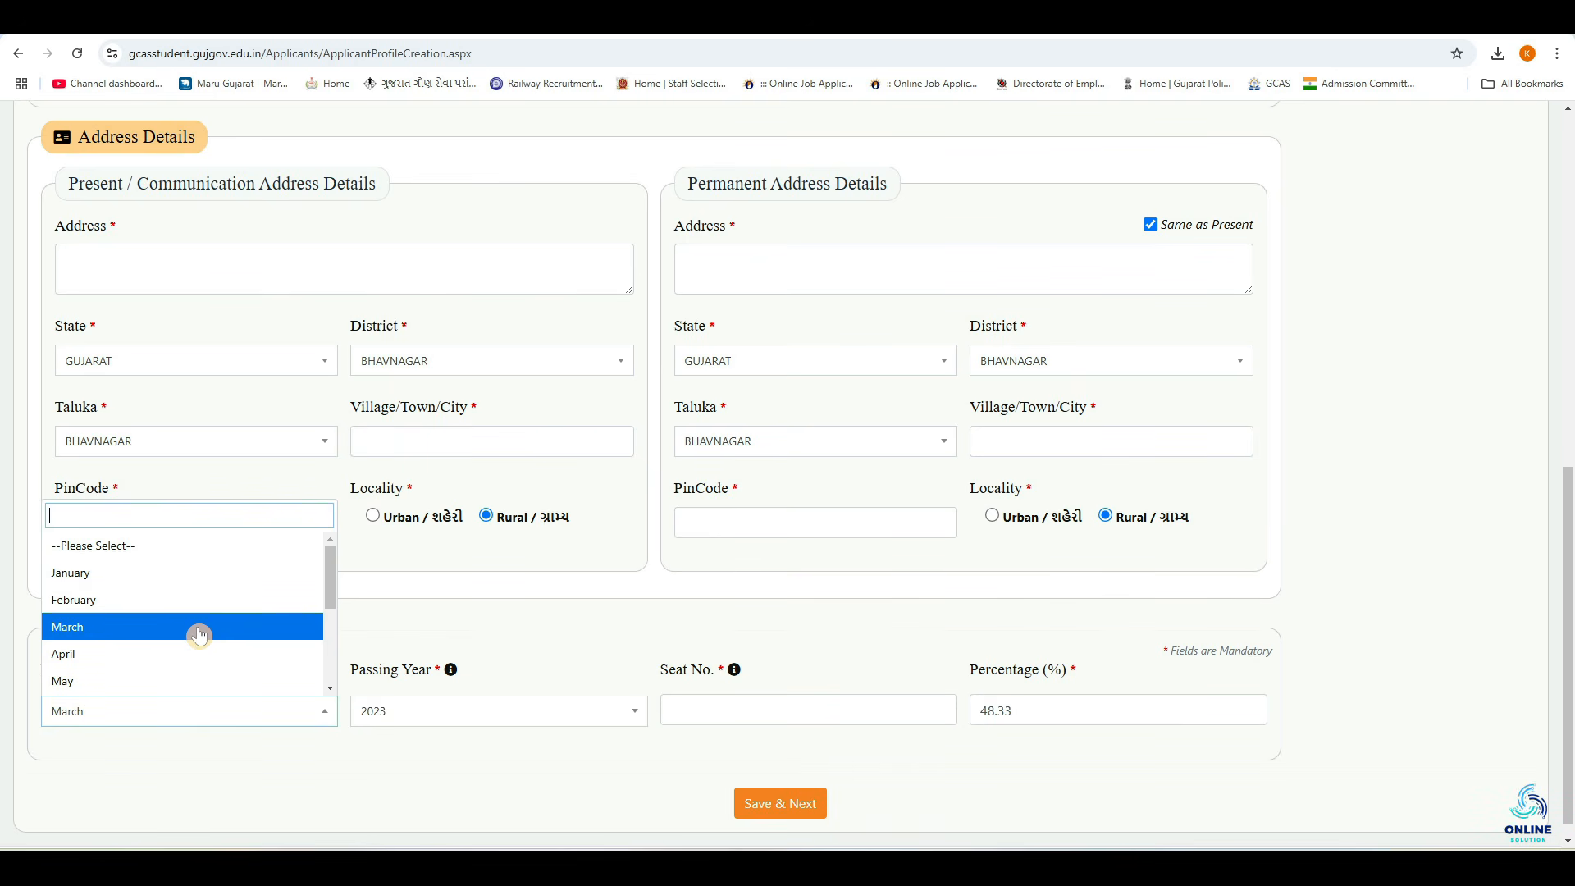
{"action": "left_click", "coordinate": [517, 759]}
{"action": "left_click", "coordinate": [492, 717]}
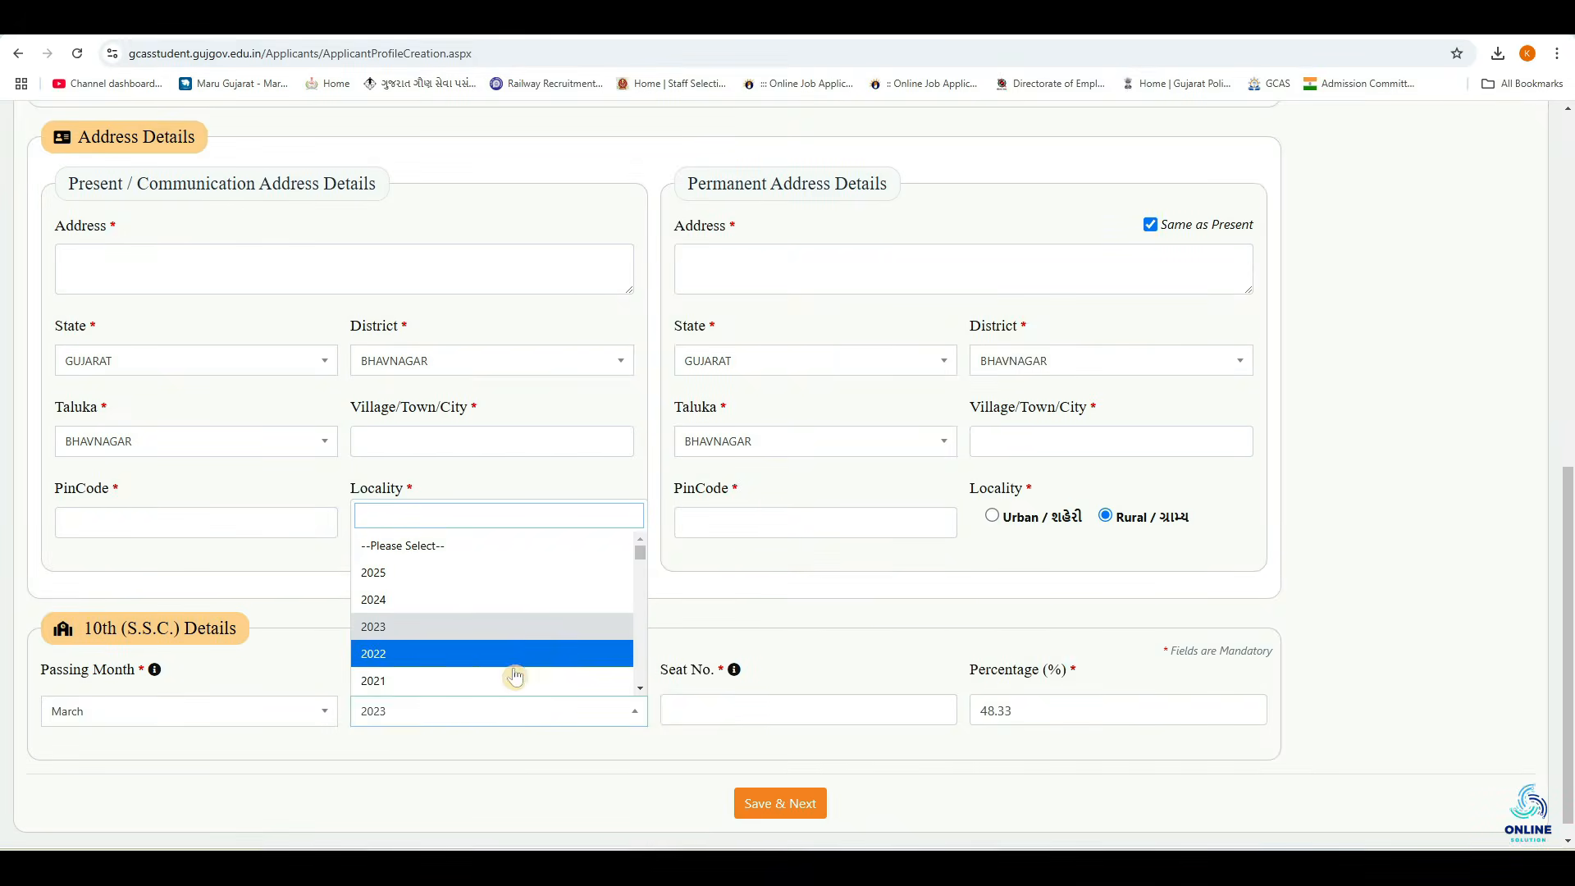
{"action": "left_click", "coordinate": [526, 748]}
{"action": "left_click", "coordinate": [708, 718]}
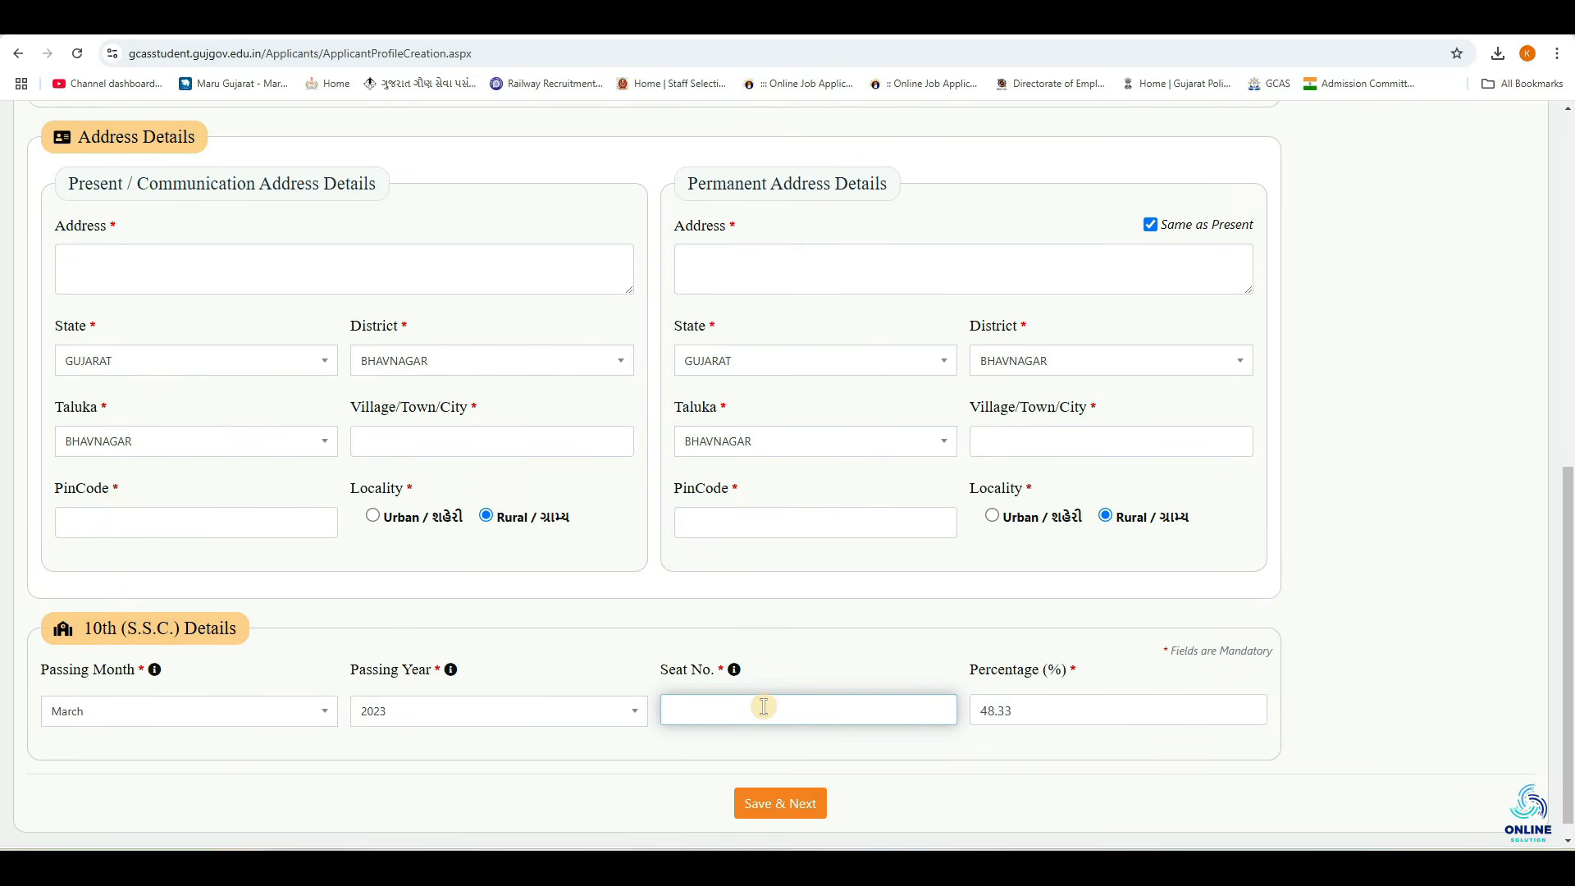
{"action": "left_click", "coordinate": [1091, 704]}
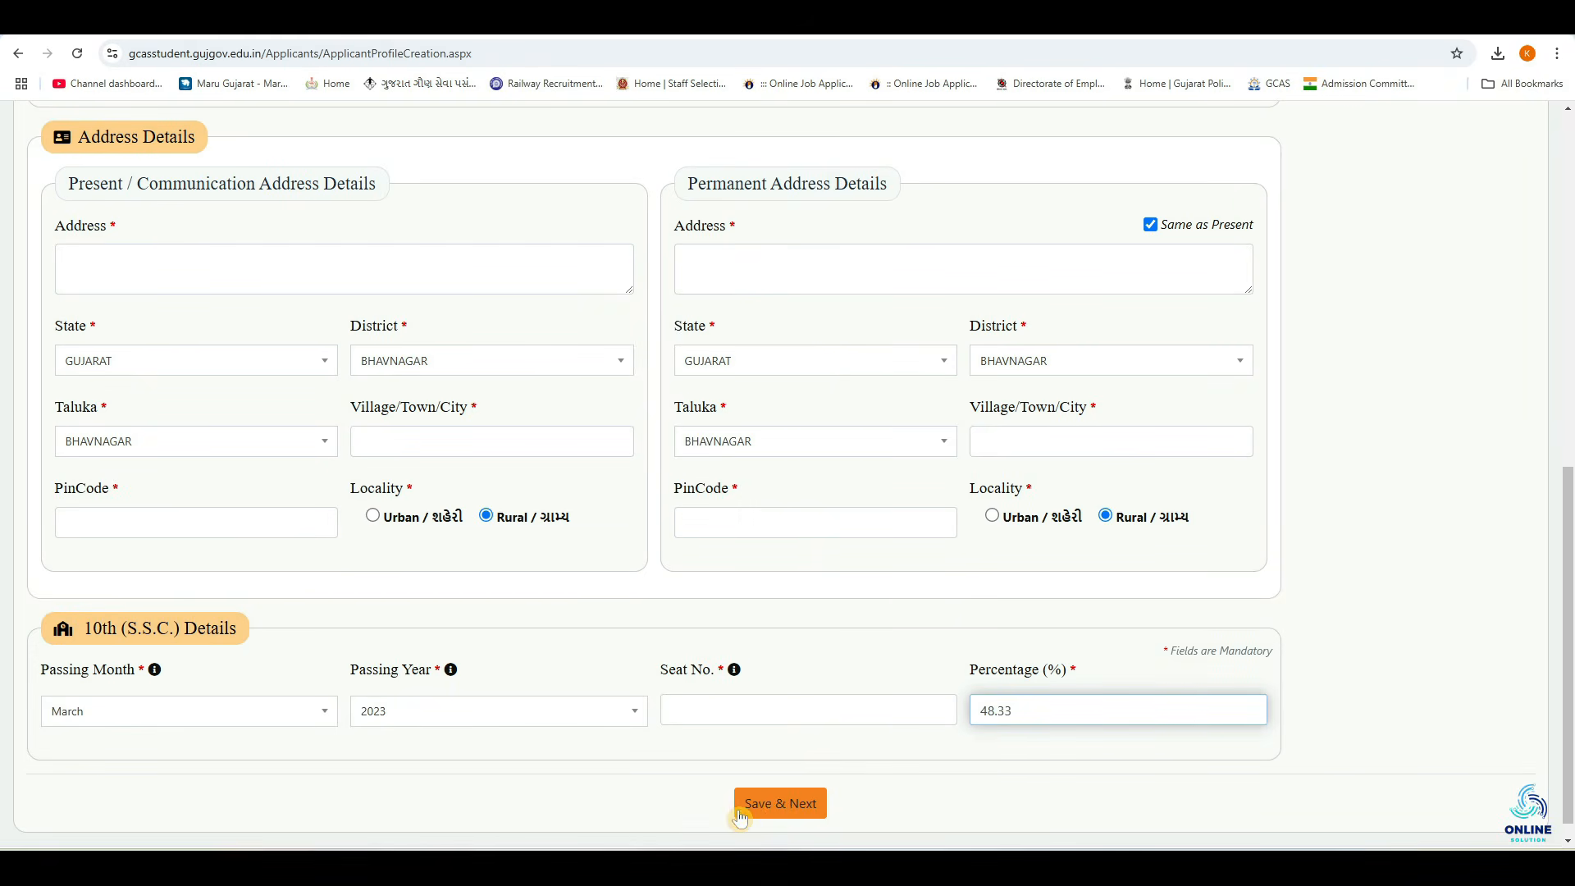
{"action": "left_click", "coordinate": [788, 808]}
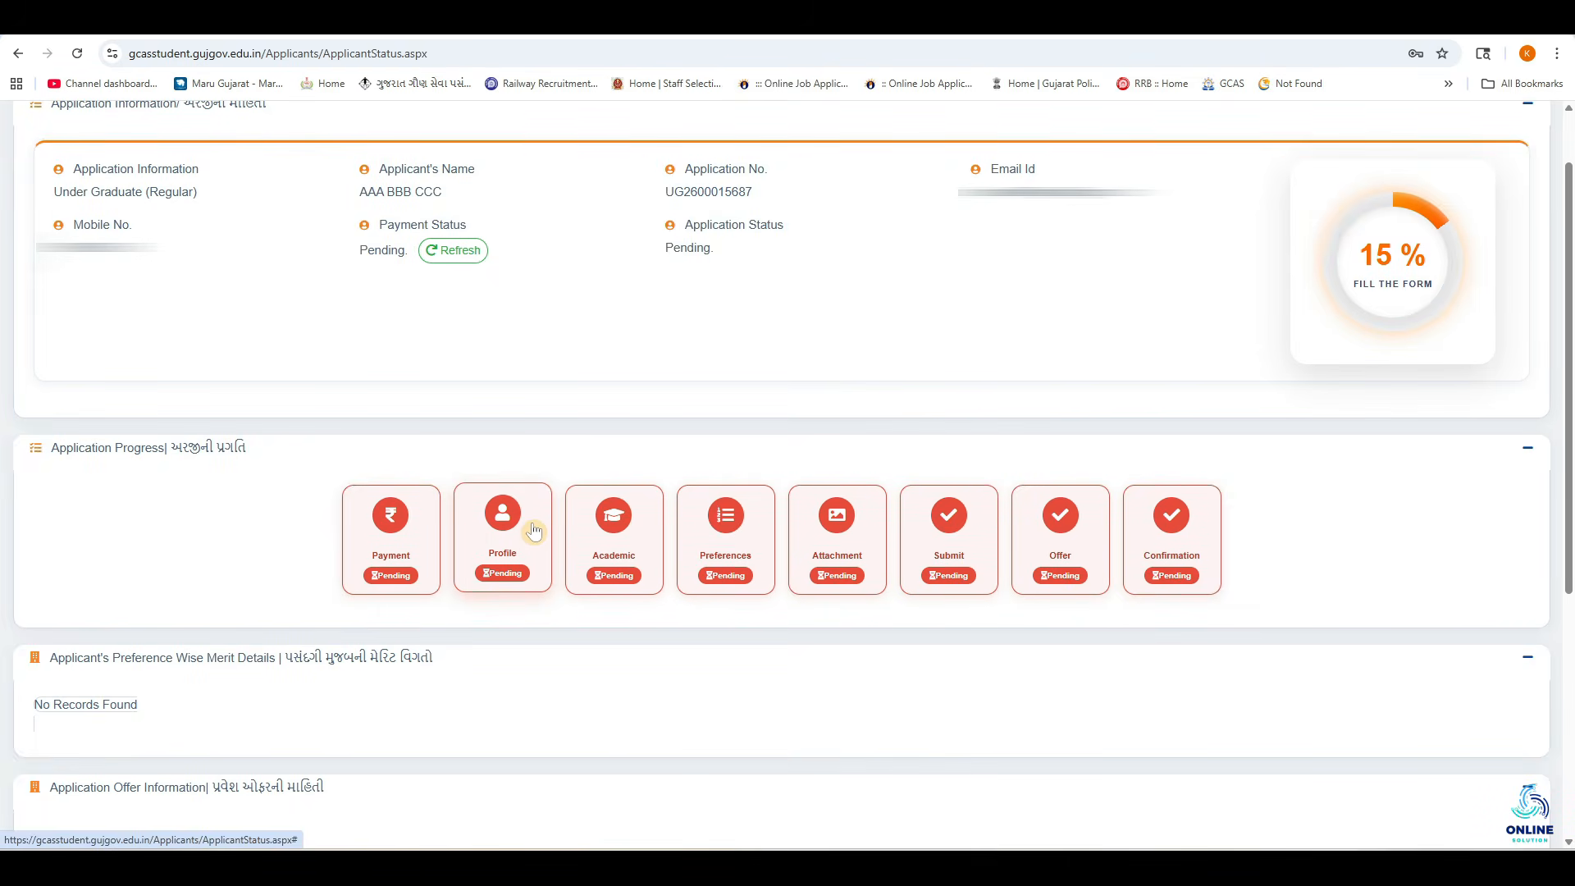
Open the academic details form and set the exam board to Gujarat Secondary and Higher Secondary Education Board (GSEB)
{"action": "left_click", "coordinate": [624, 543]}
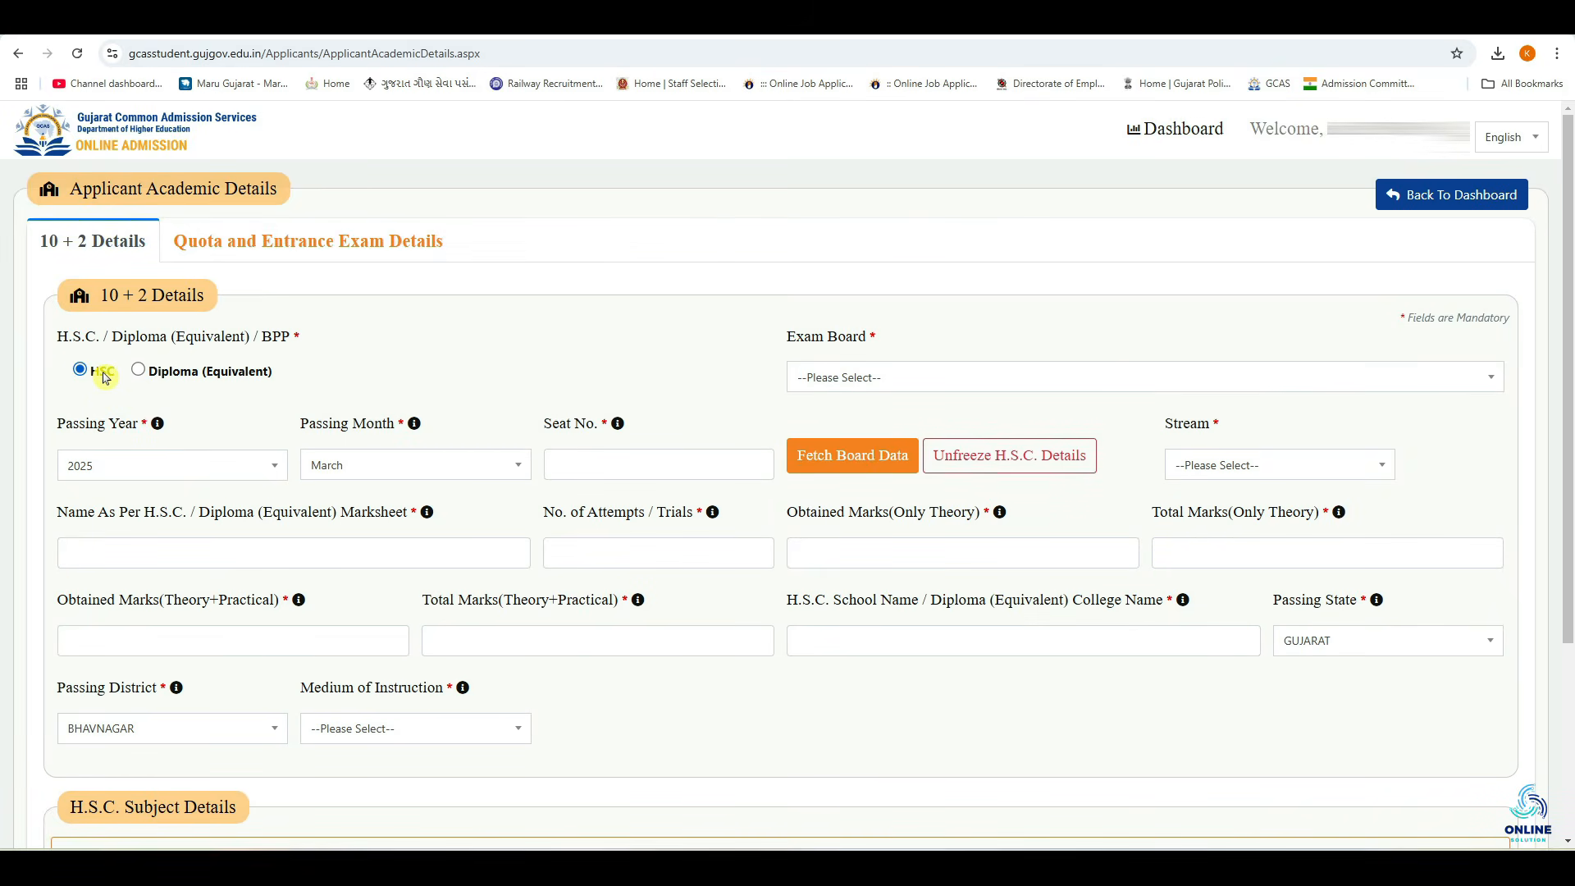
{"action": "left_click", "coordinate": [882, 379]}
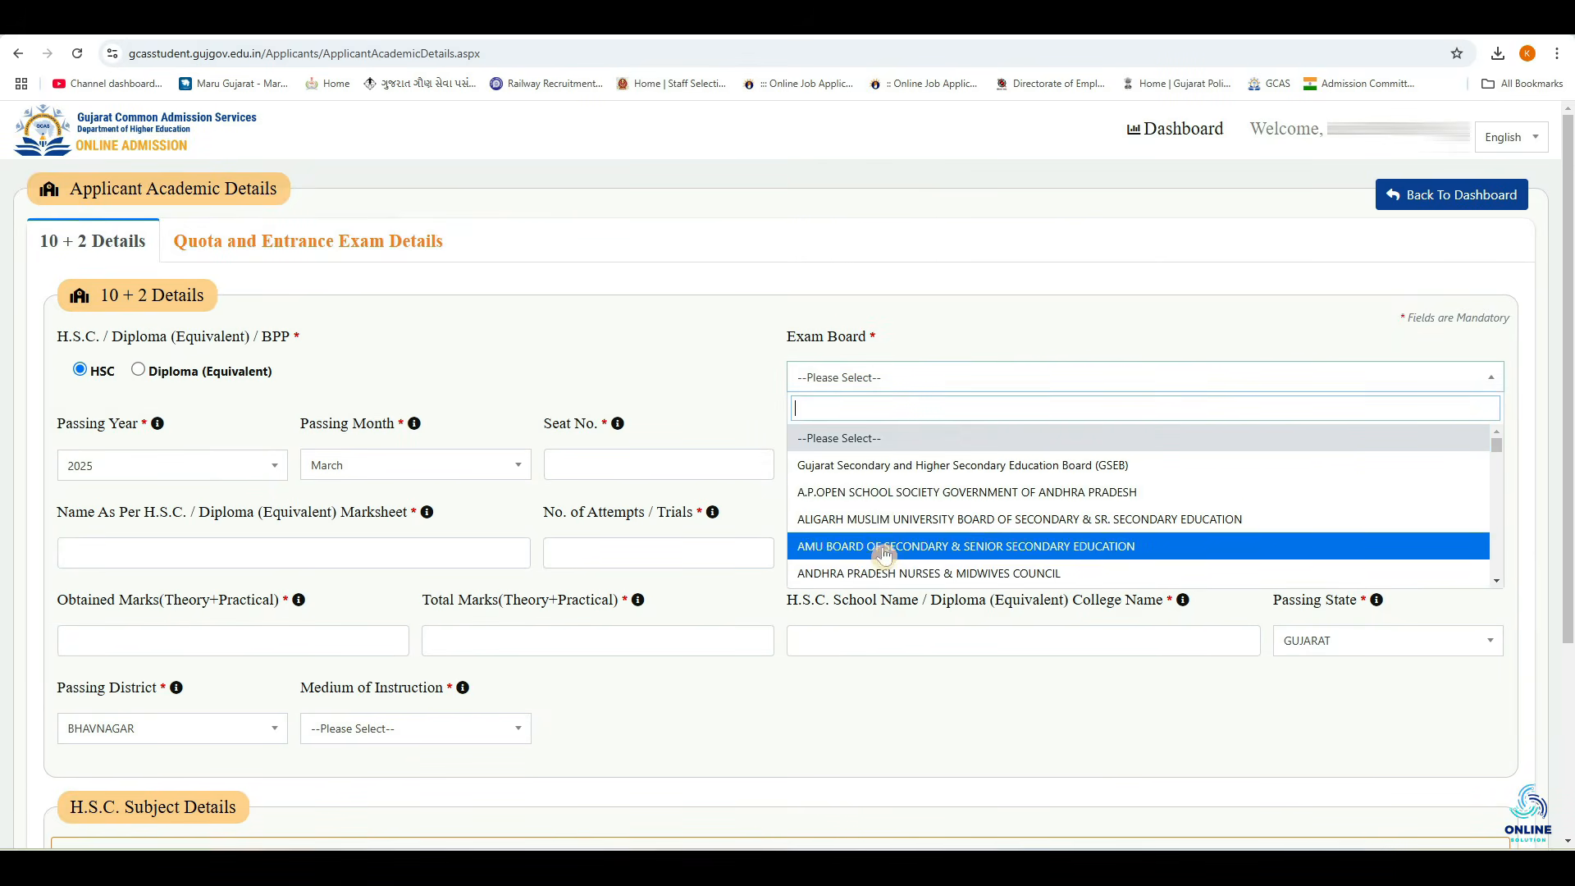
{"action": "left_click", "coordinate": [854, 474]}
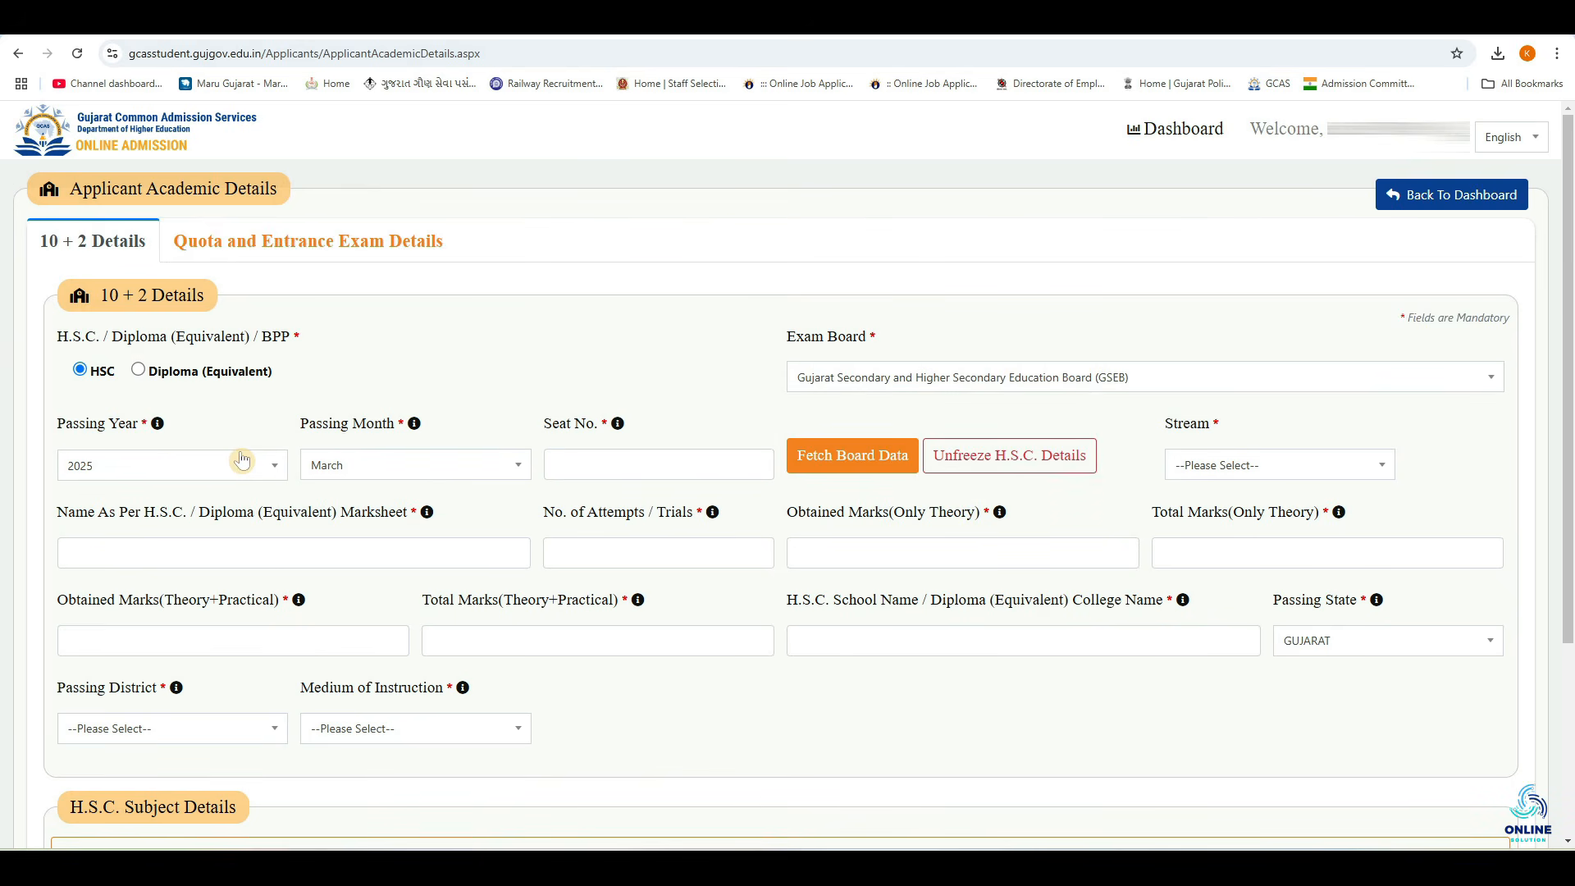
Review the H.S.C. passing year and passing month options and the seat number field
{"action": "left_click", "coordinate": [230, 466]}
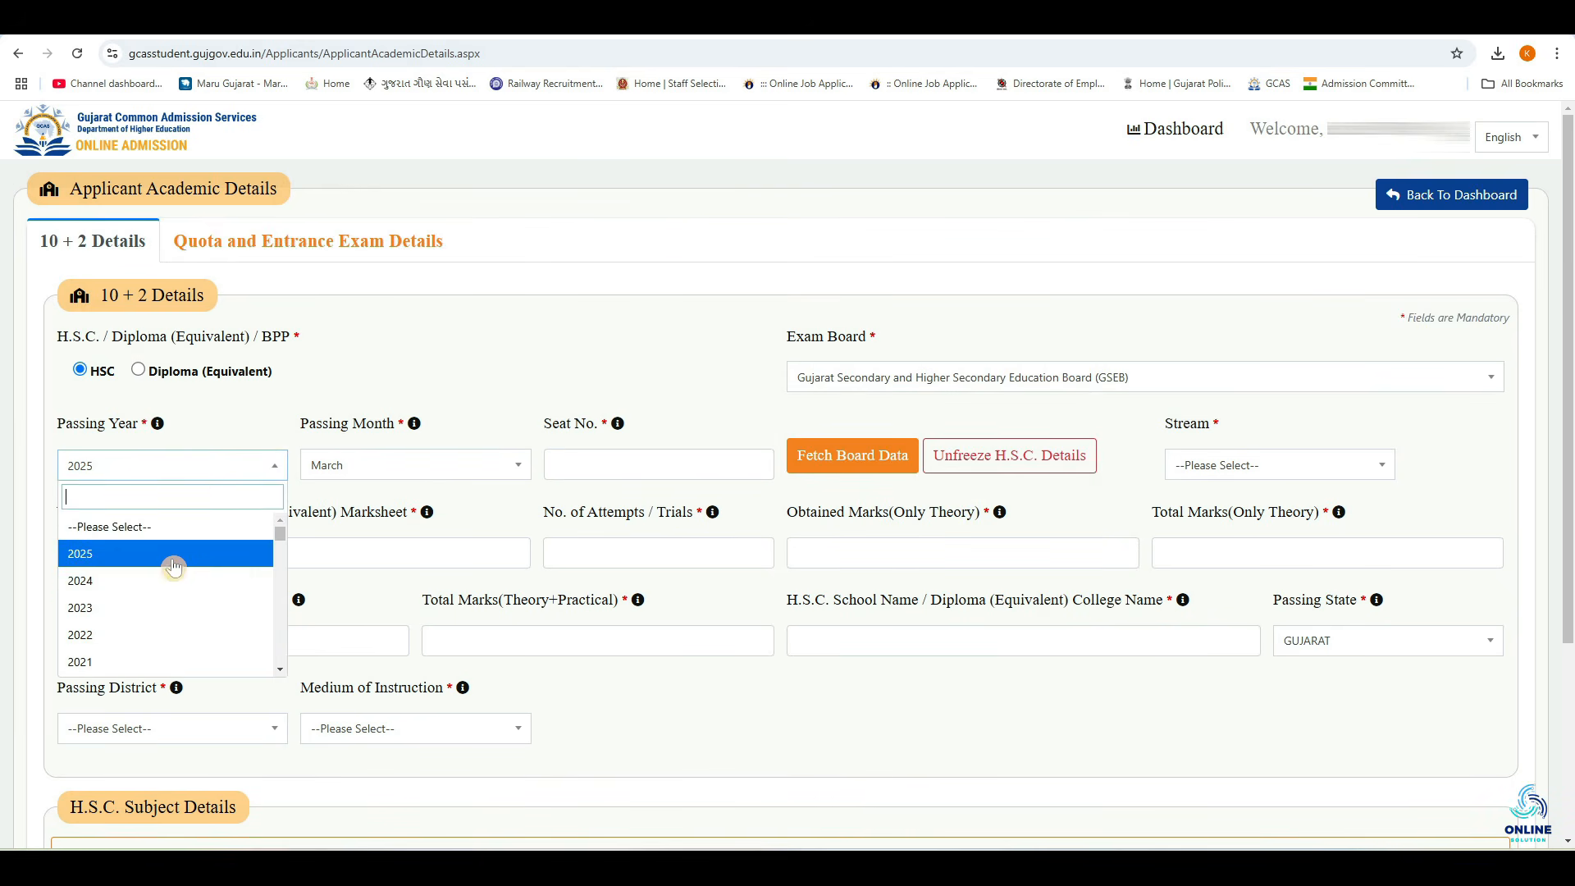
{"action": "left_click", "coordinate": [308, 416]}
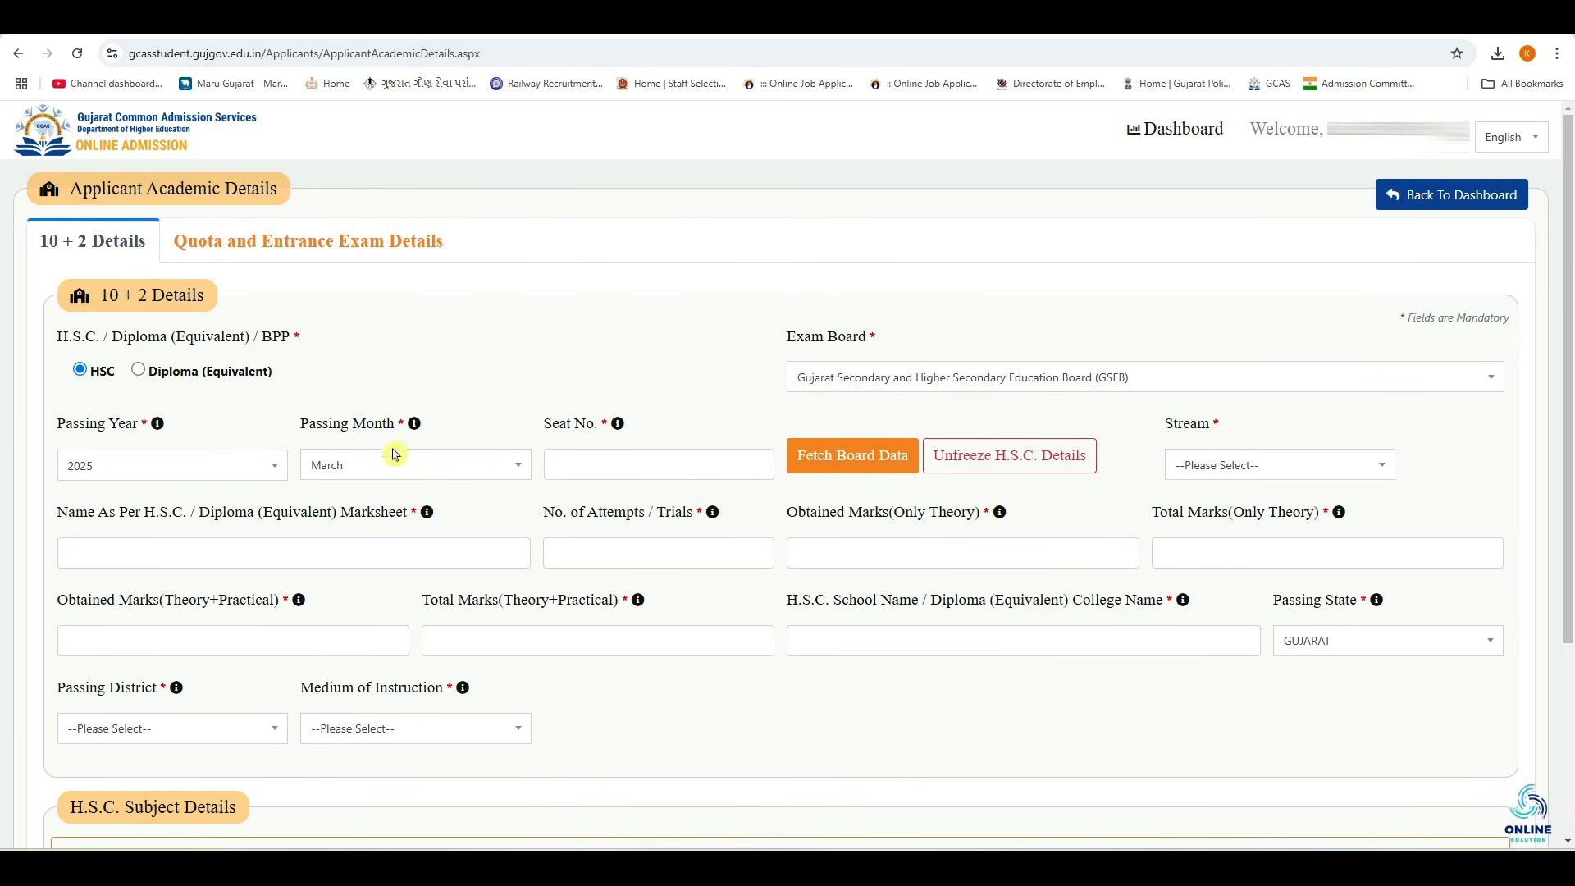
{"action": "left_click", "coordinate": [394, 455]}
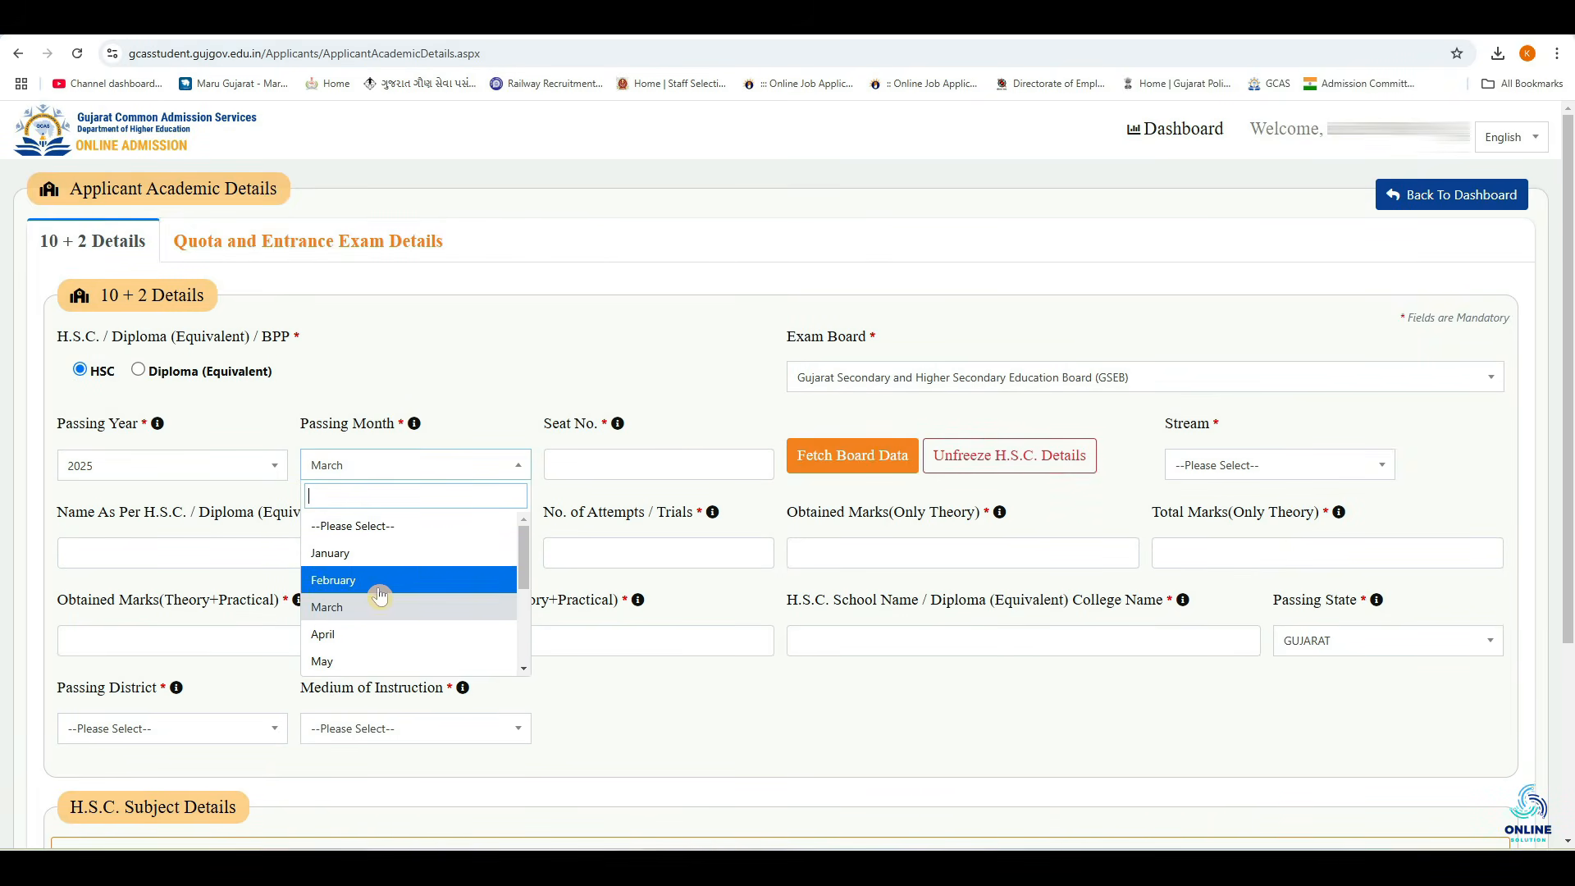
{"action": "left_click", "coordinate": [614, 467]}
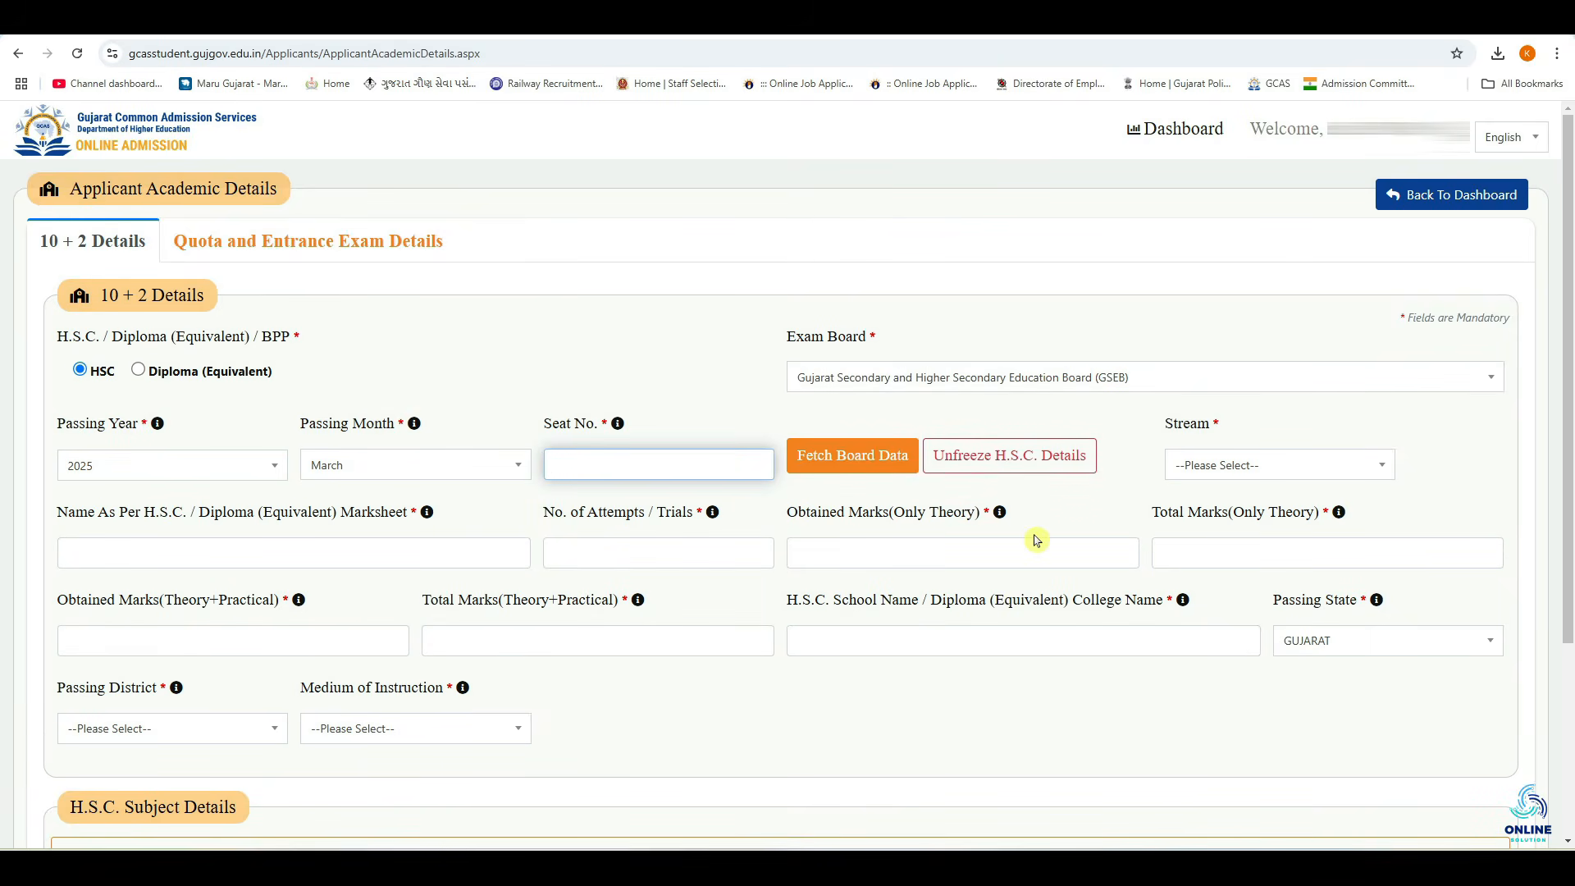
{"action": "left_click", "coordinate": [1132, 489]}
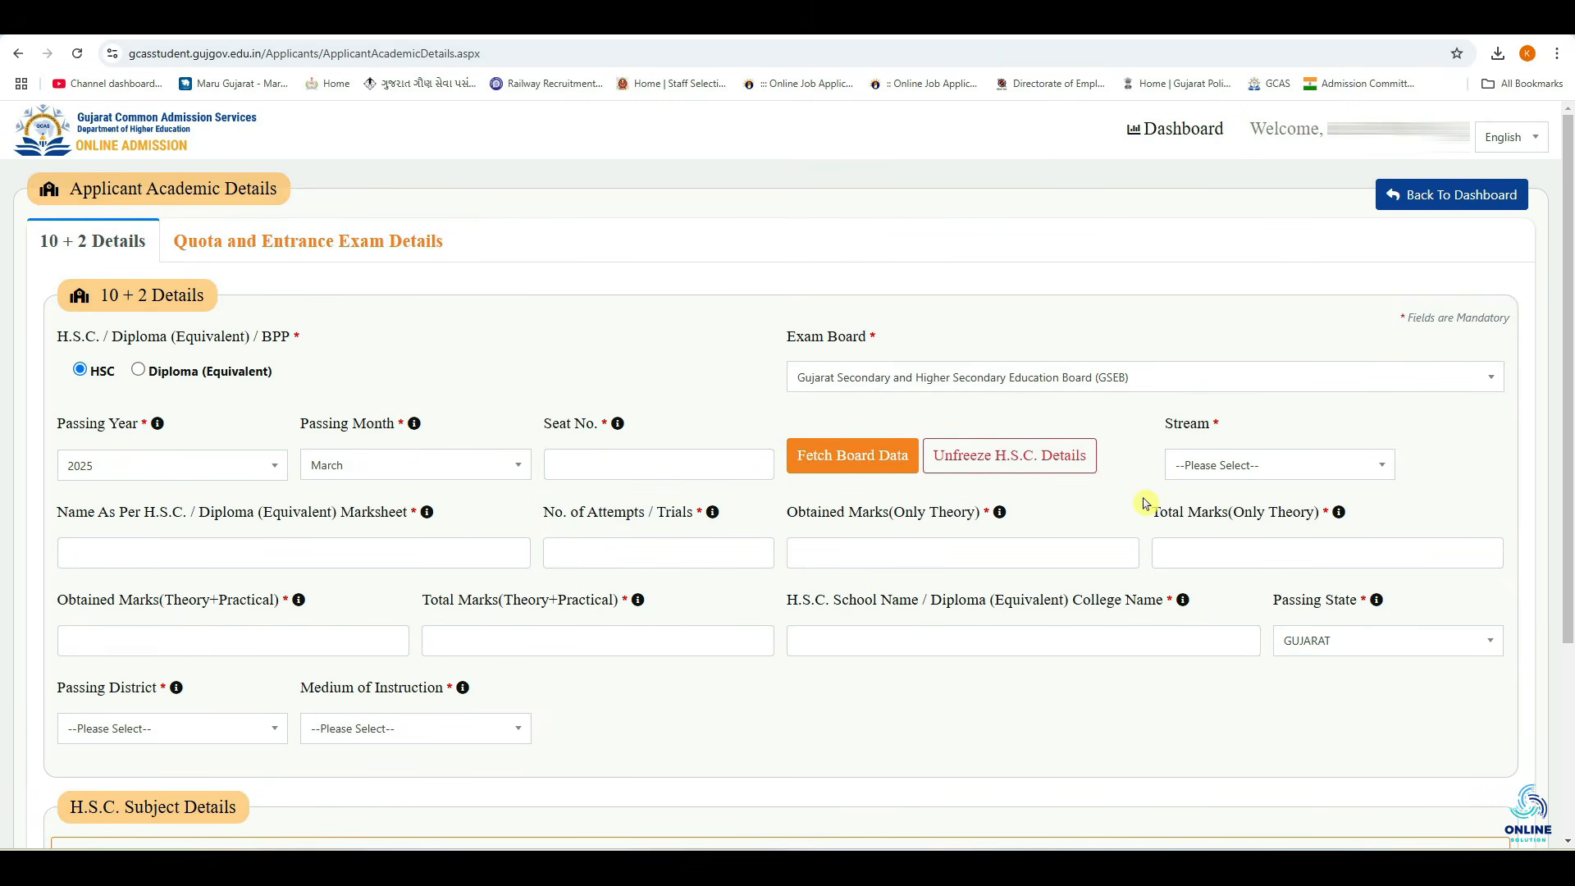
Set the H.S.C. stream to GENERAL - ARTS and the number of attempts / trials to 1
{"action": "left_click", "coordinate": [1202, 465]}
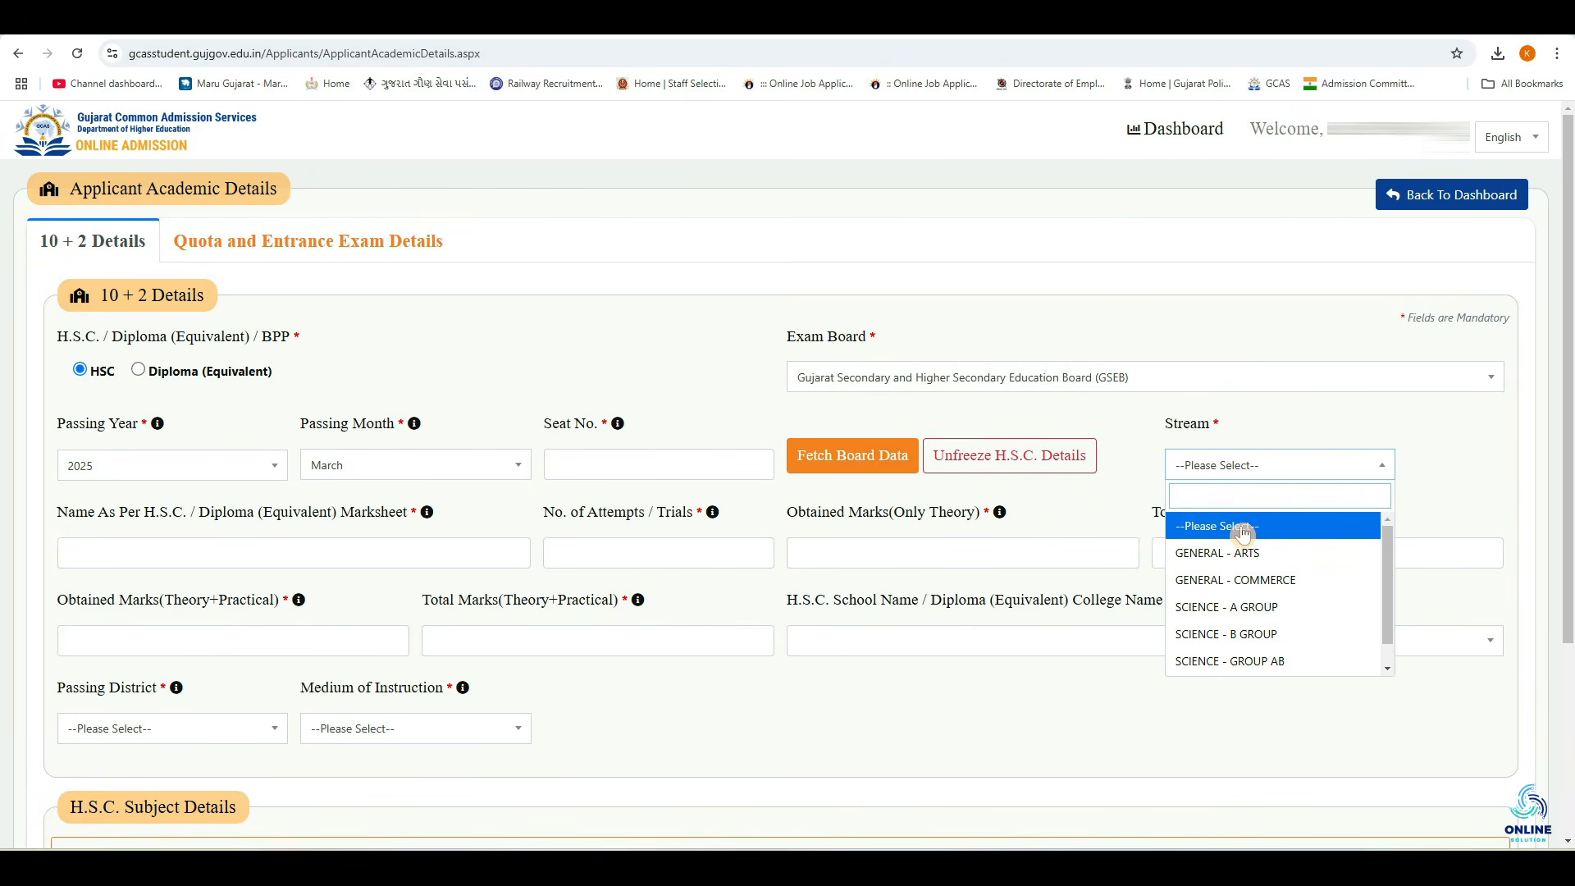
{"action": "left_click", "coordinate": [1308, 553]}
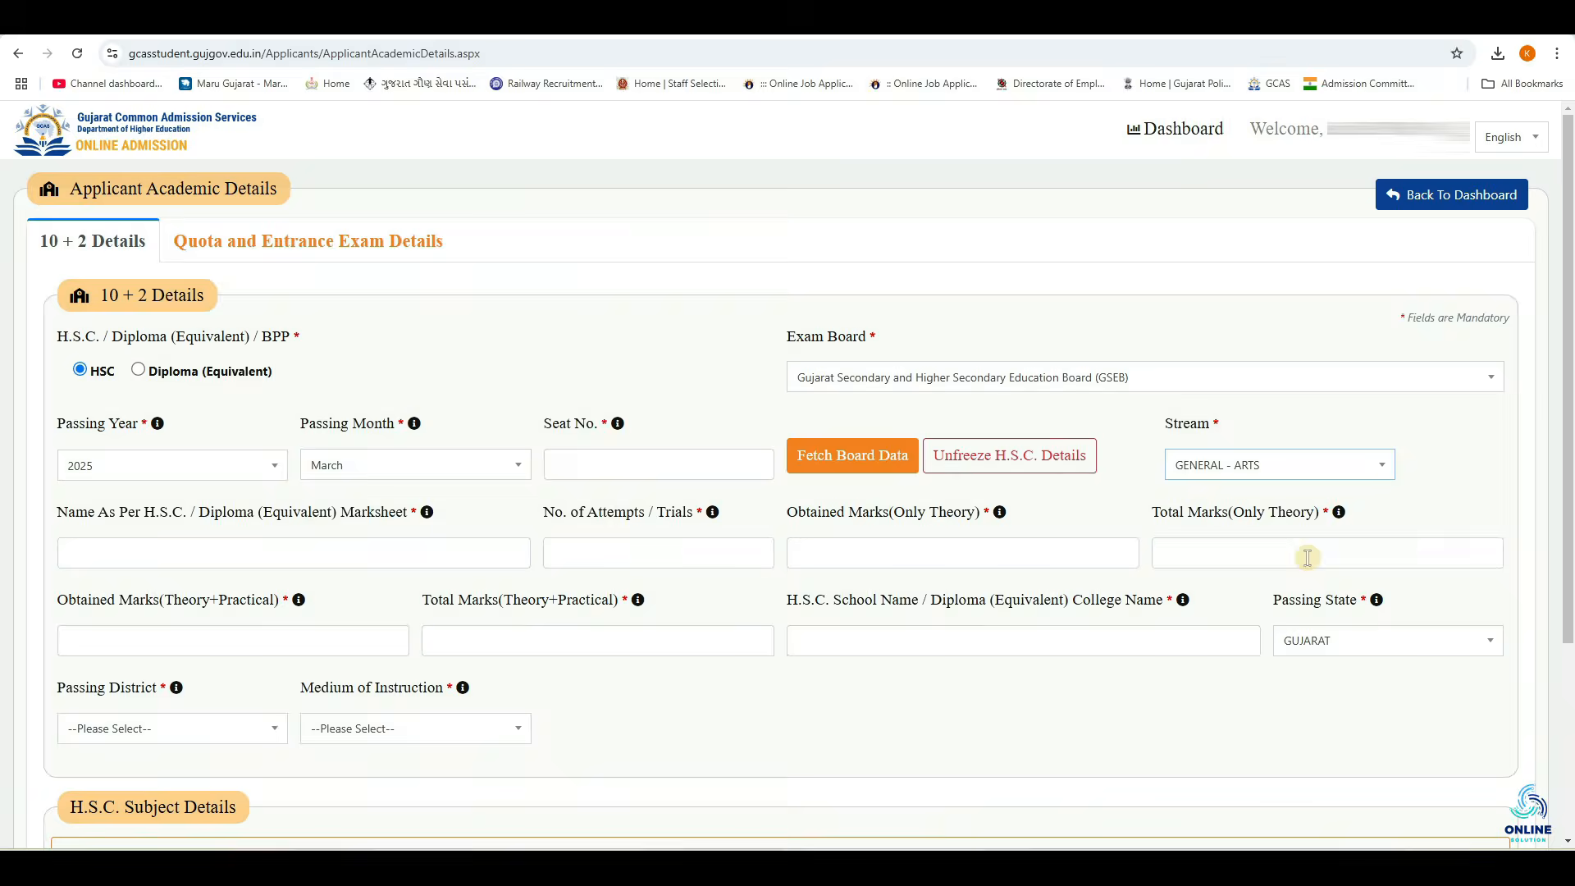
{"action": "left_click", "coordinate": [177, 552]}
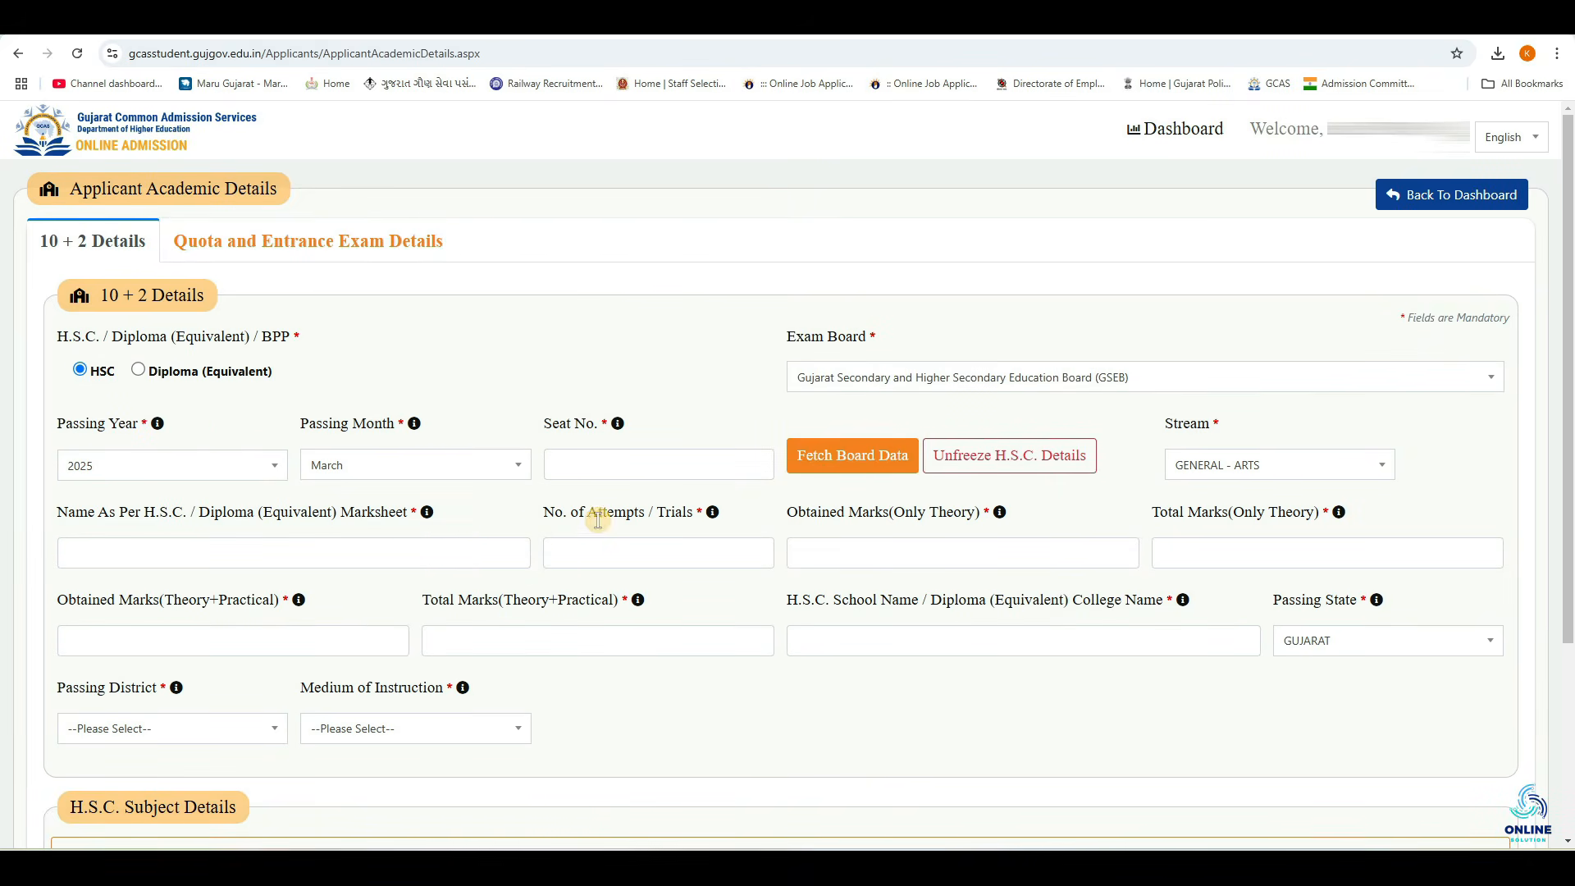
{"action": "left_click", "coordinate": [643, 551]}
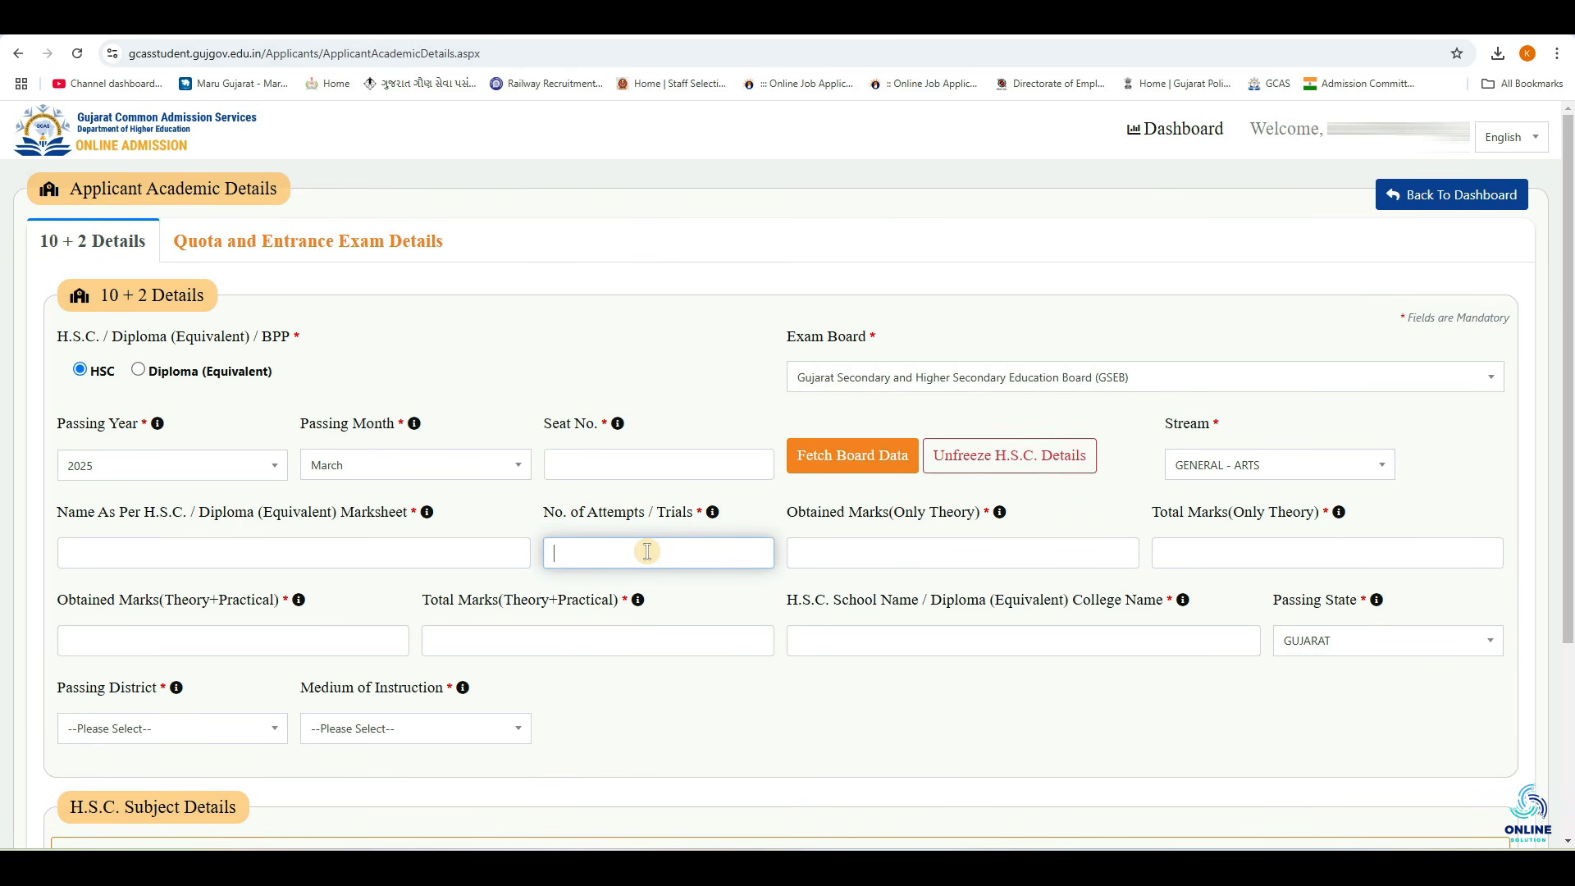
{"action": "type", "text": "1"}
{"action": "left_click", "coordinate": [780, 553]}
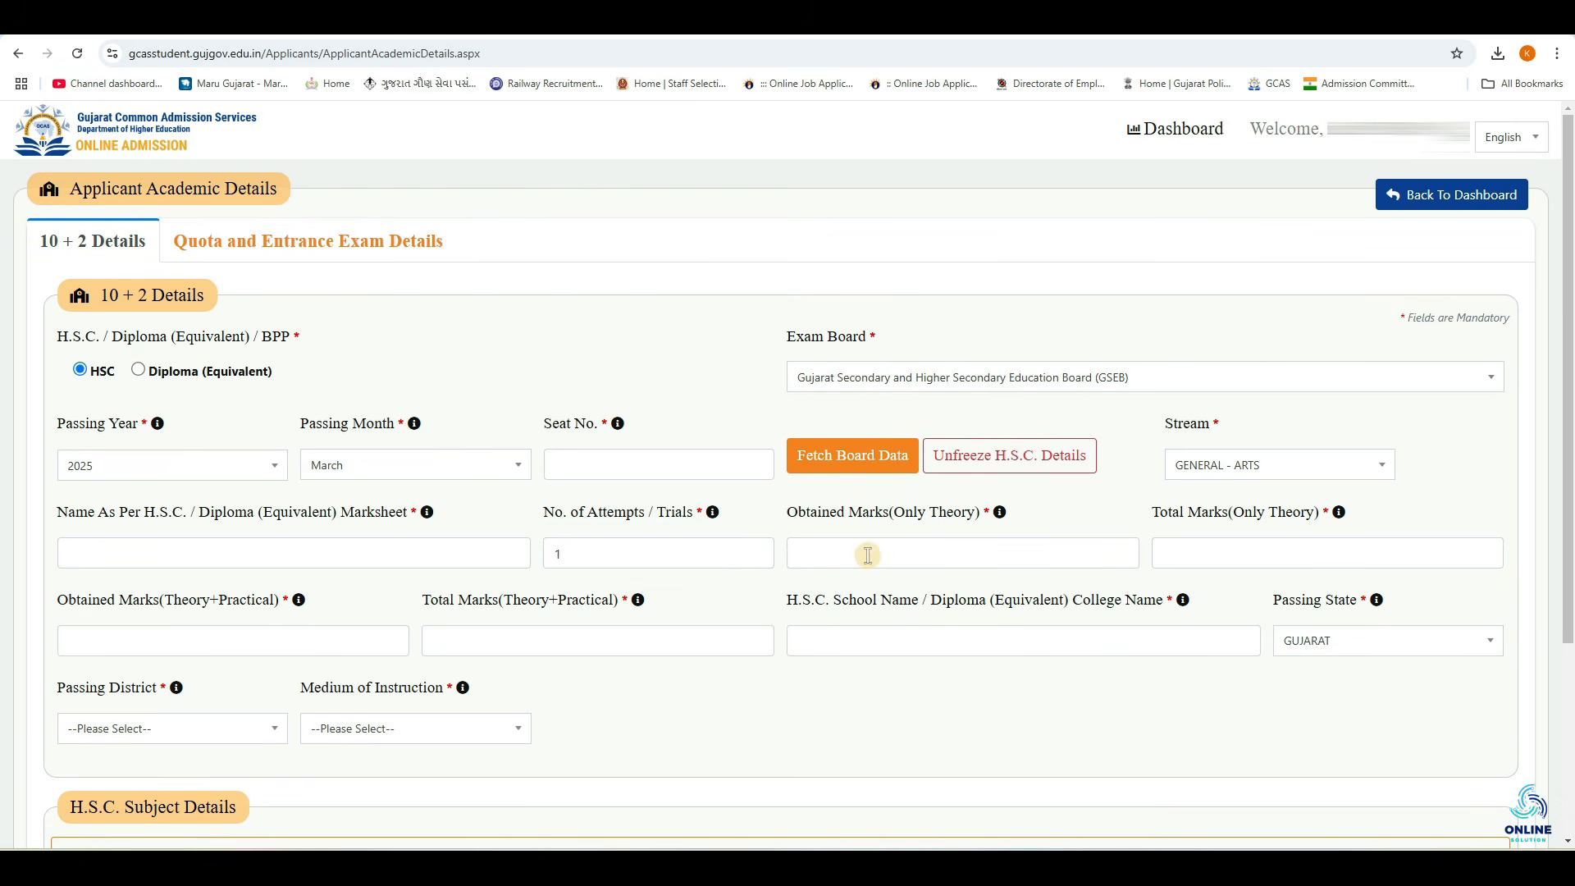
Enter the theory-only marks as 500 obtained out of a total of 700
{"action": "left_click", "coordinate": [911, 556]}
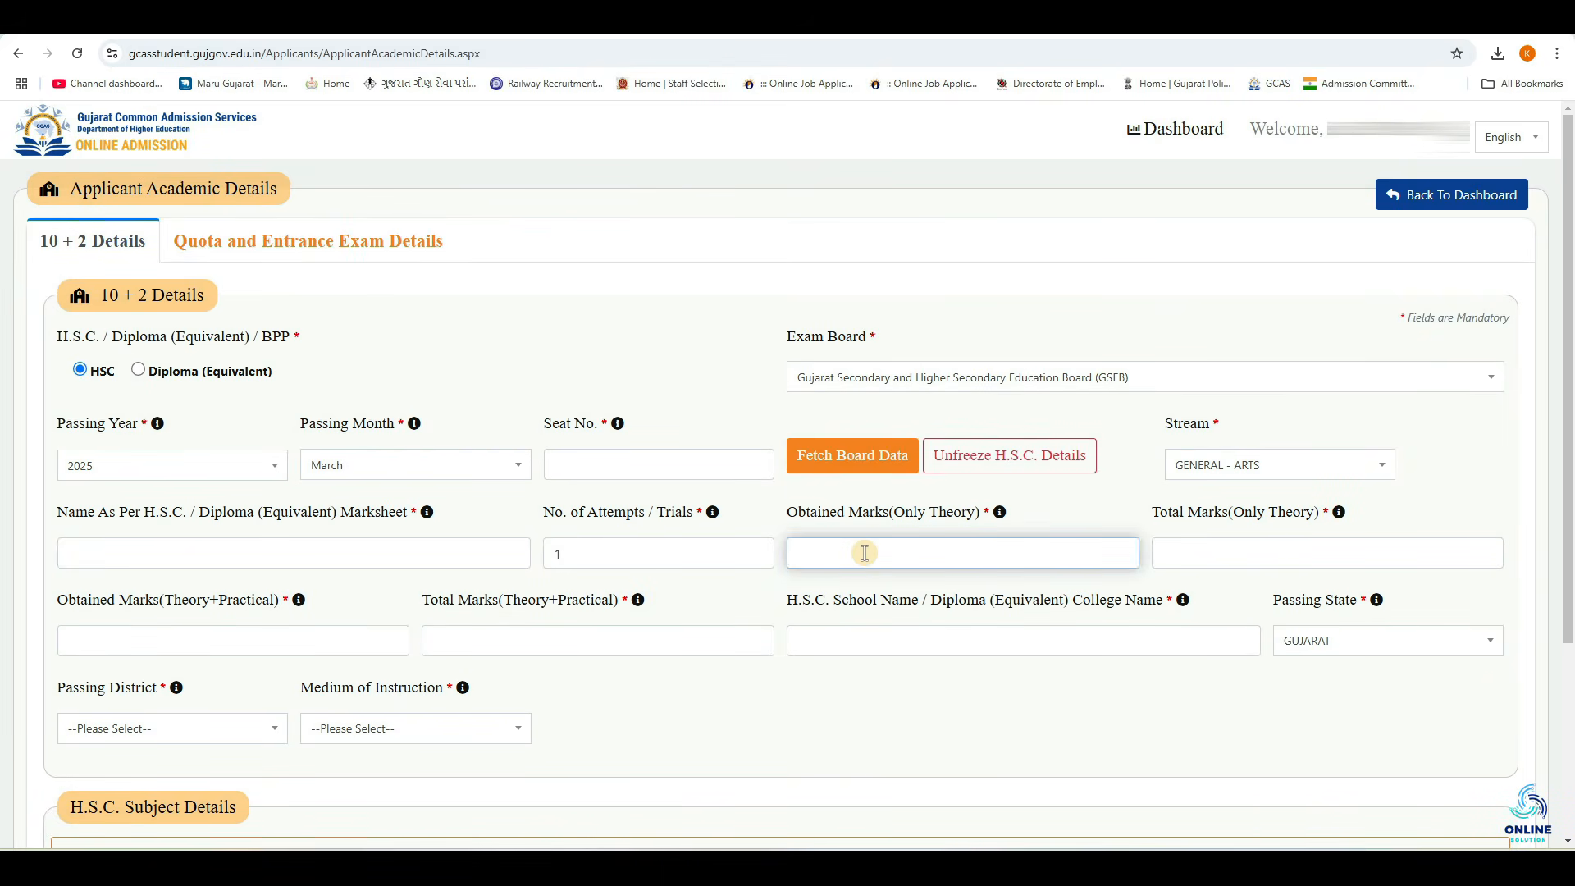
{"action": "left_click", "coordinate": [1227, 520]}
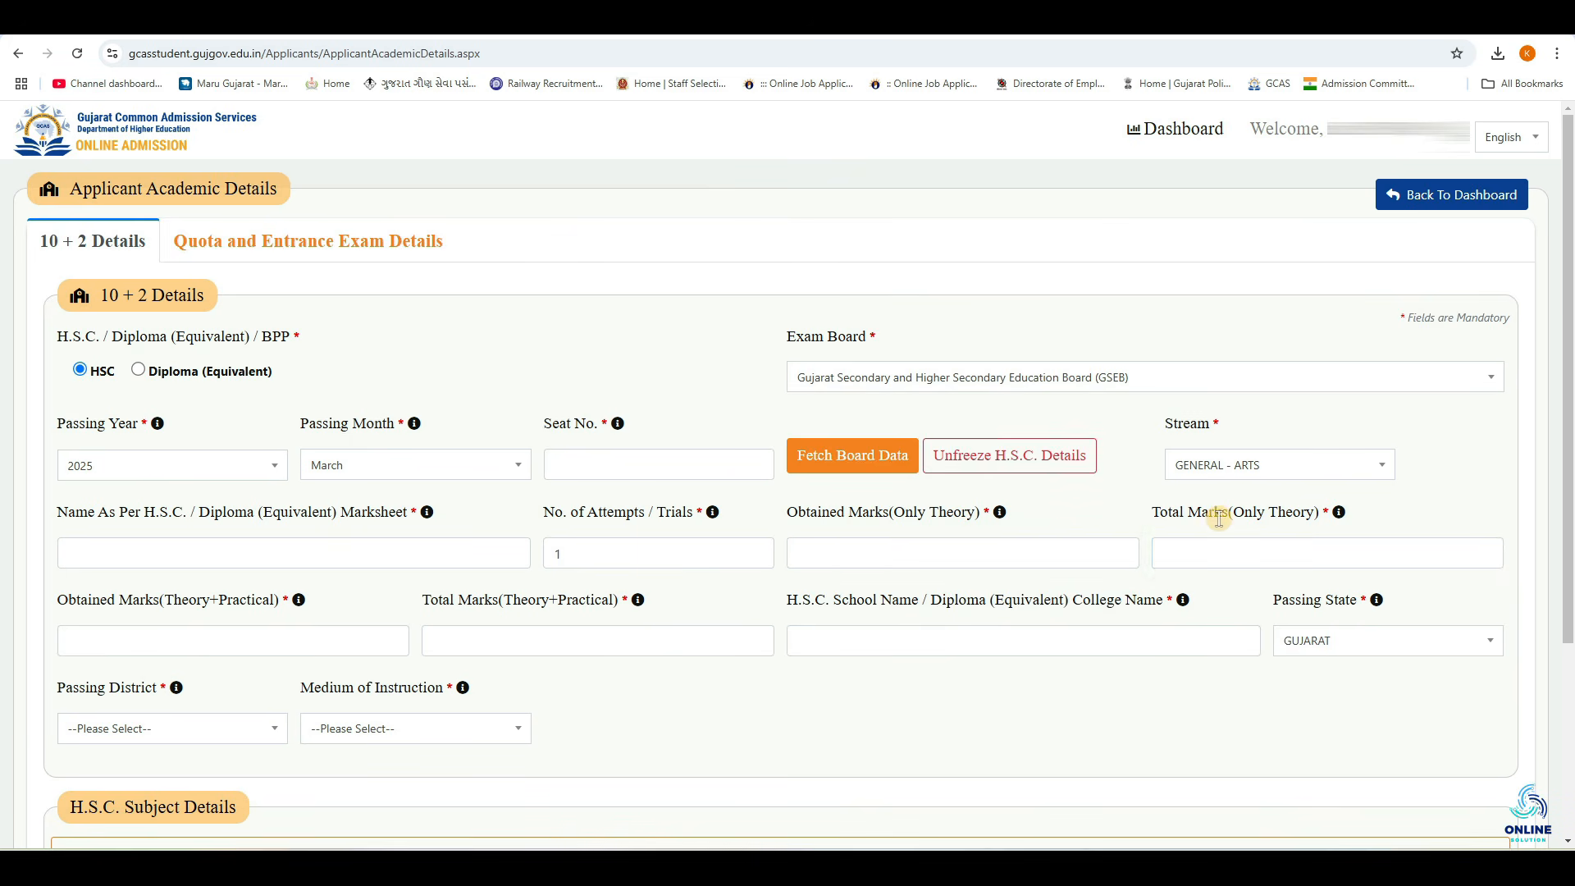
{"action": "left_click", "coordinate": [1224, 552]}
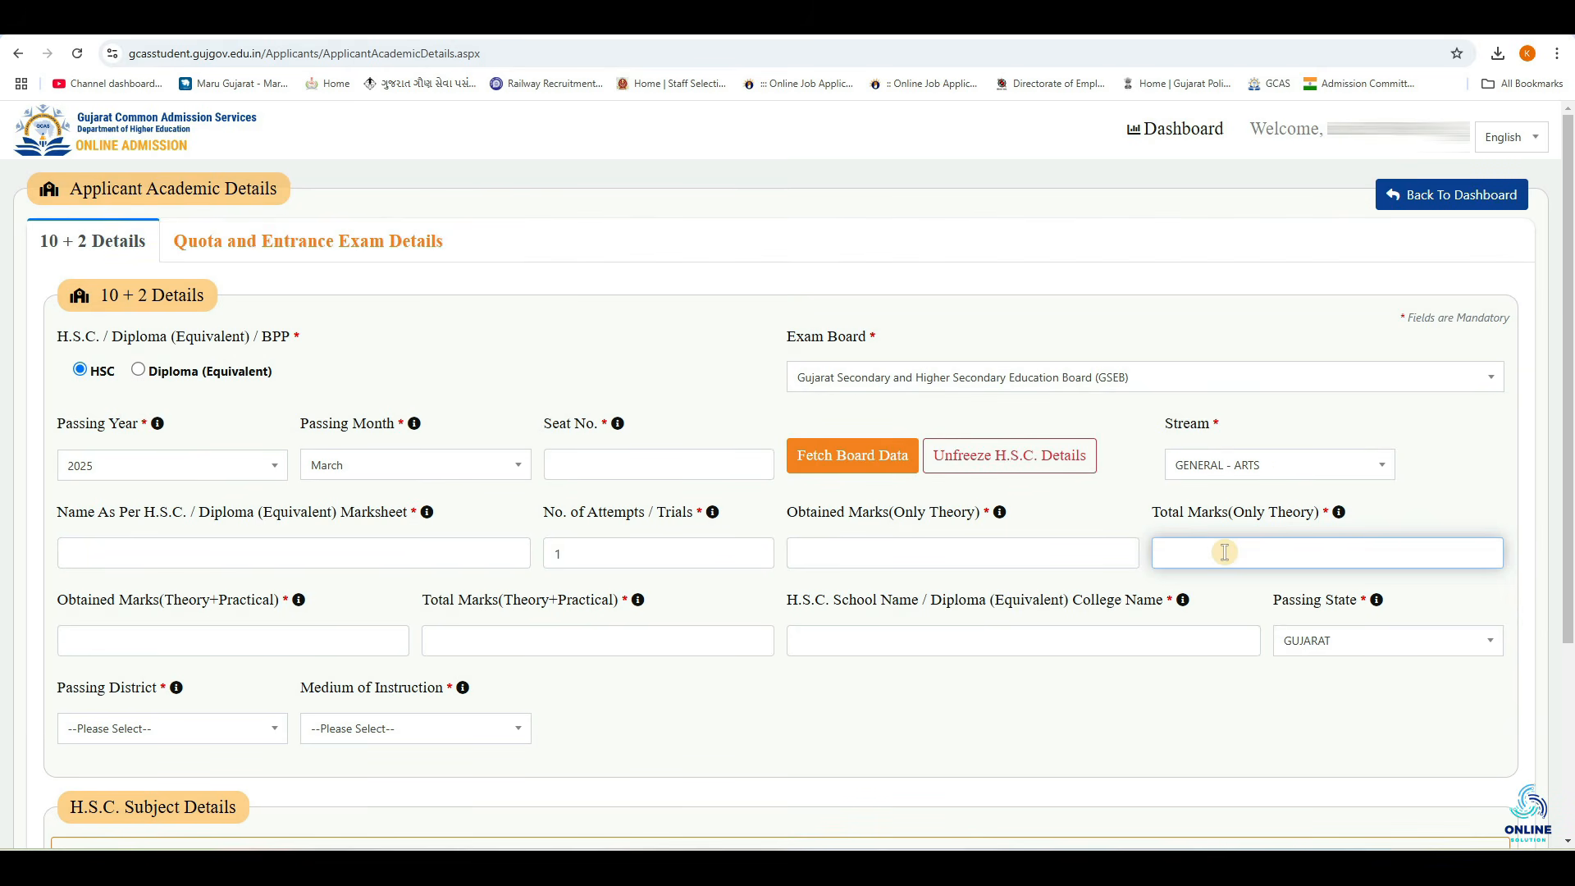
{"action": "type", "text": "700"}
{"action": "left_click", "coordinate": [1013, 560]}
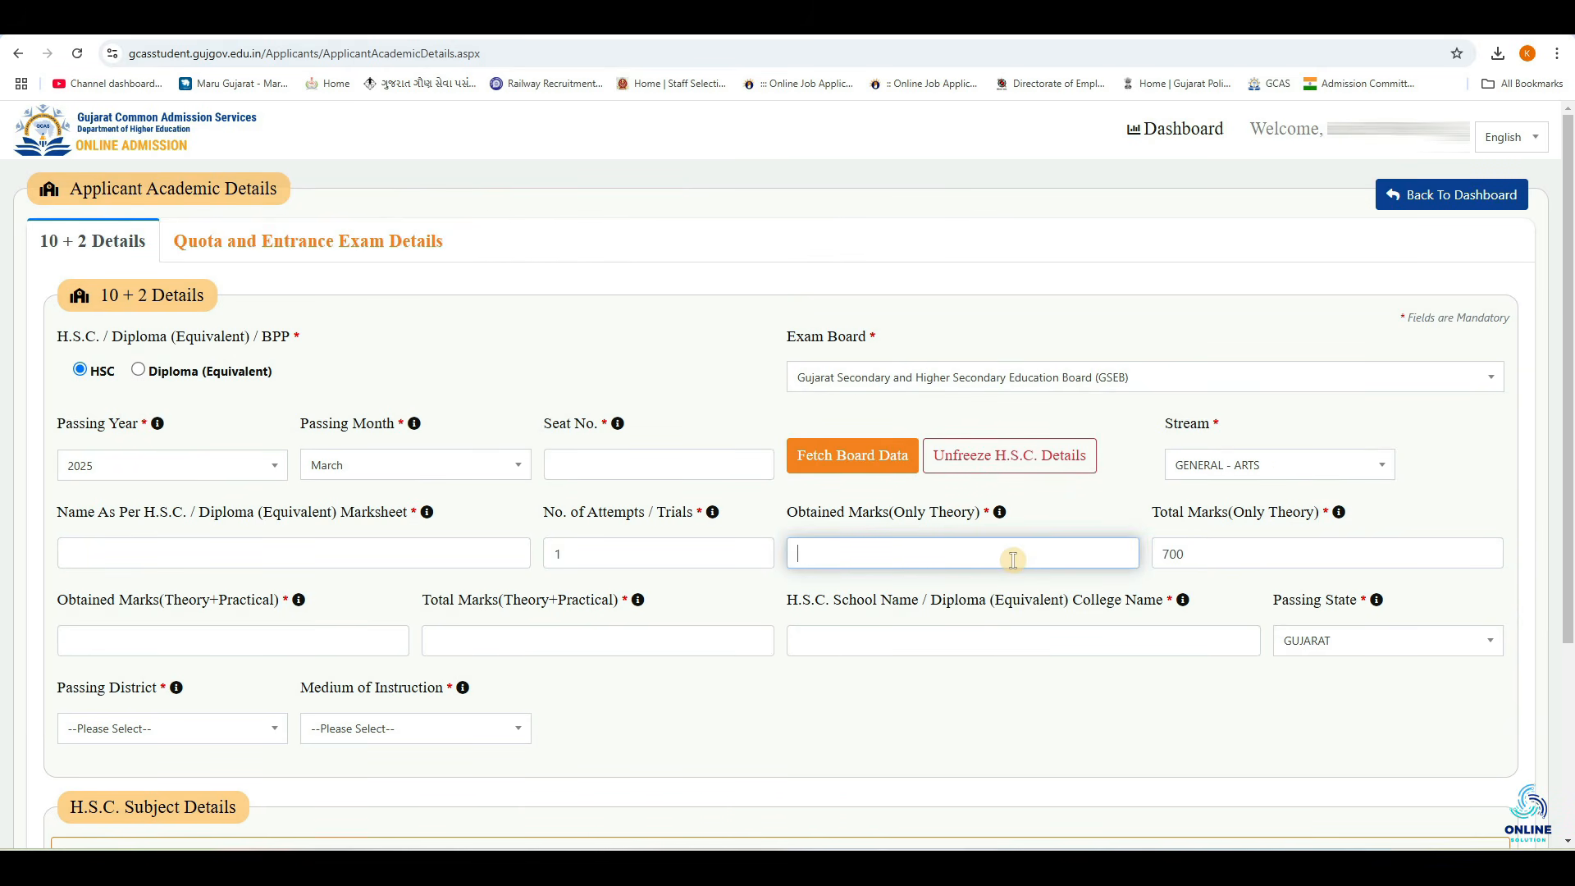
{"action": "type", "text": "500"}
Enter the theory and practical marks as 500 obtained out of a total of 650
{"action": "left_click", "coordinate": [239, 619]}
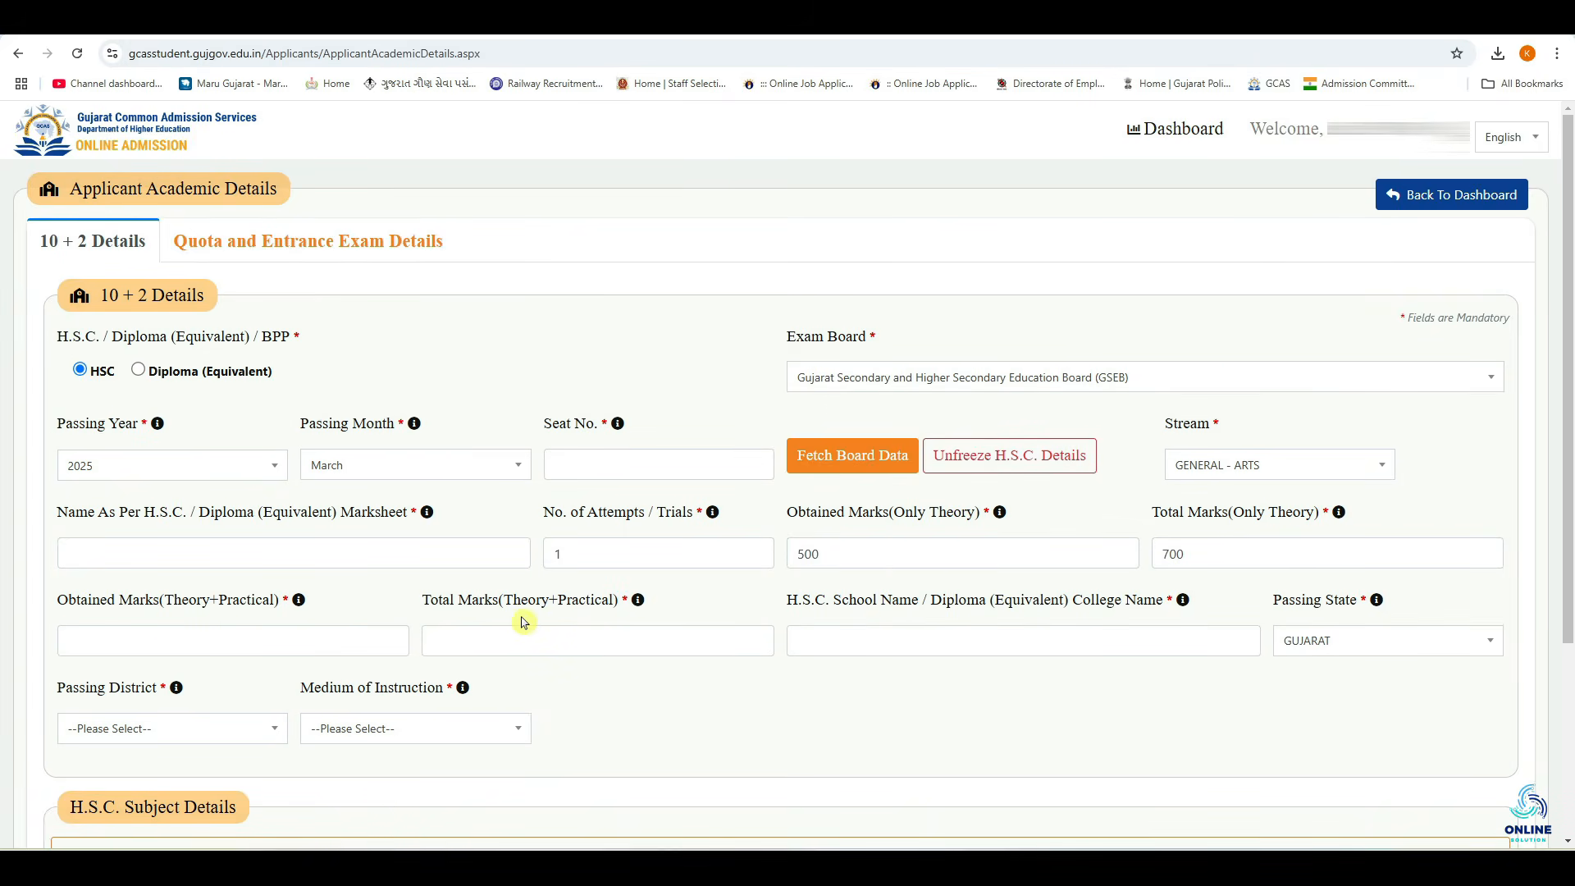
{"action": "left_click", "coordinate": [246, 633]}
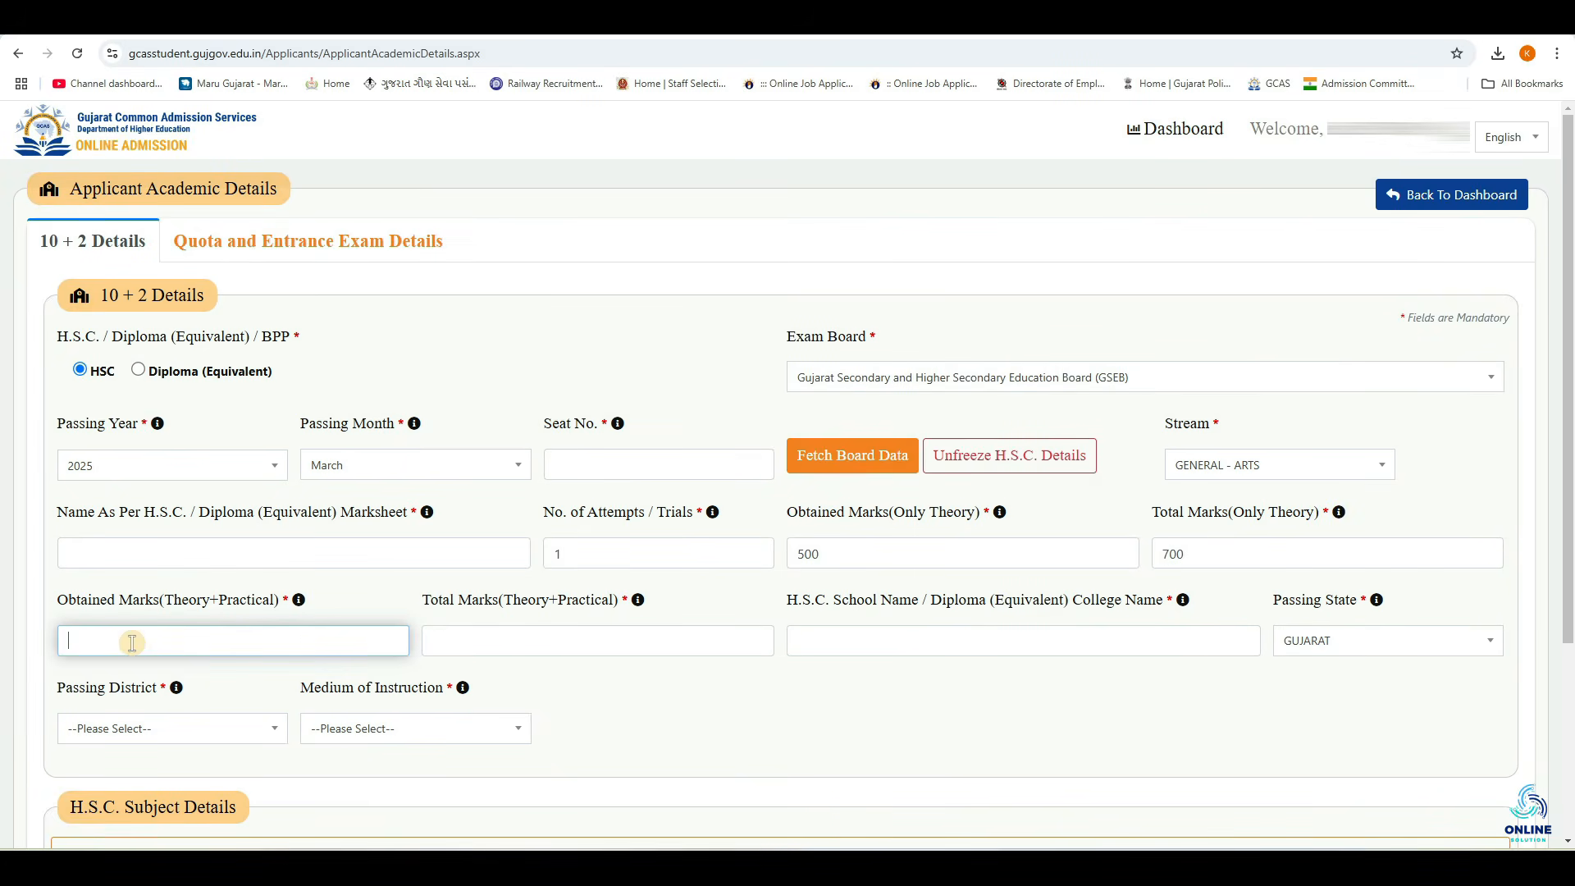
{"action": "left_click", "coordinate": [454, 638]}
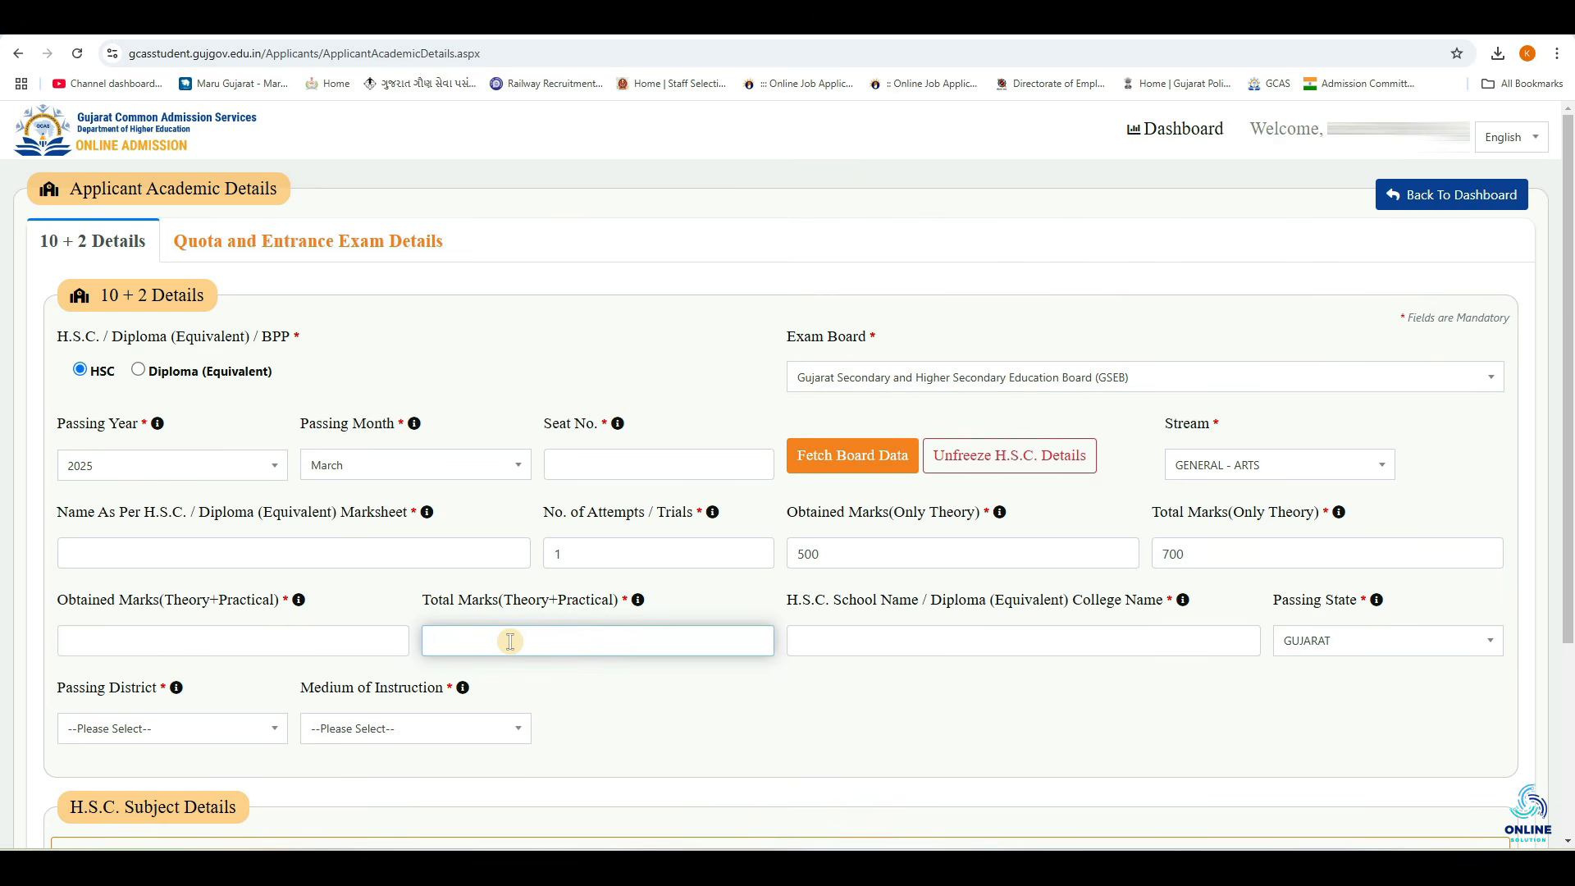
{"action": "type", "text": "650"}
{"action": "left_click", "coordinate": [307, 644]}
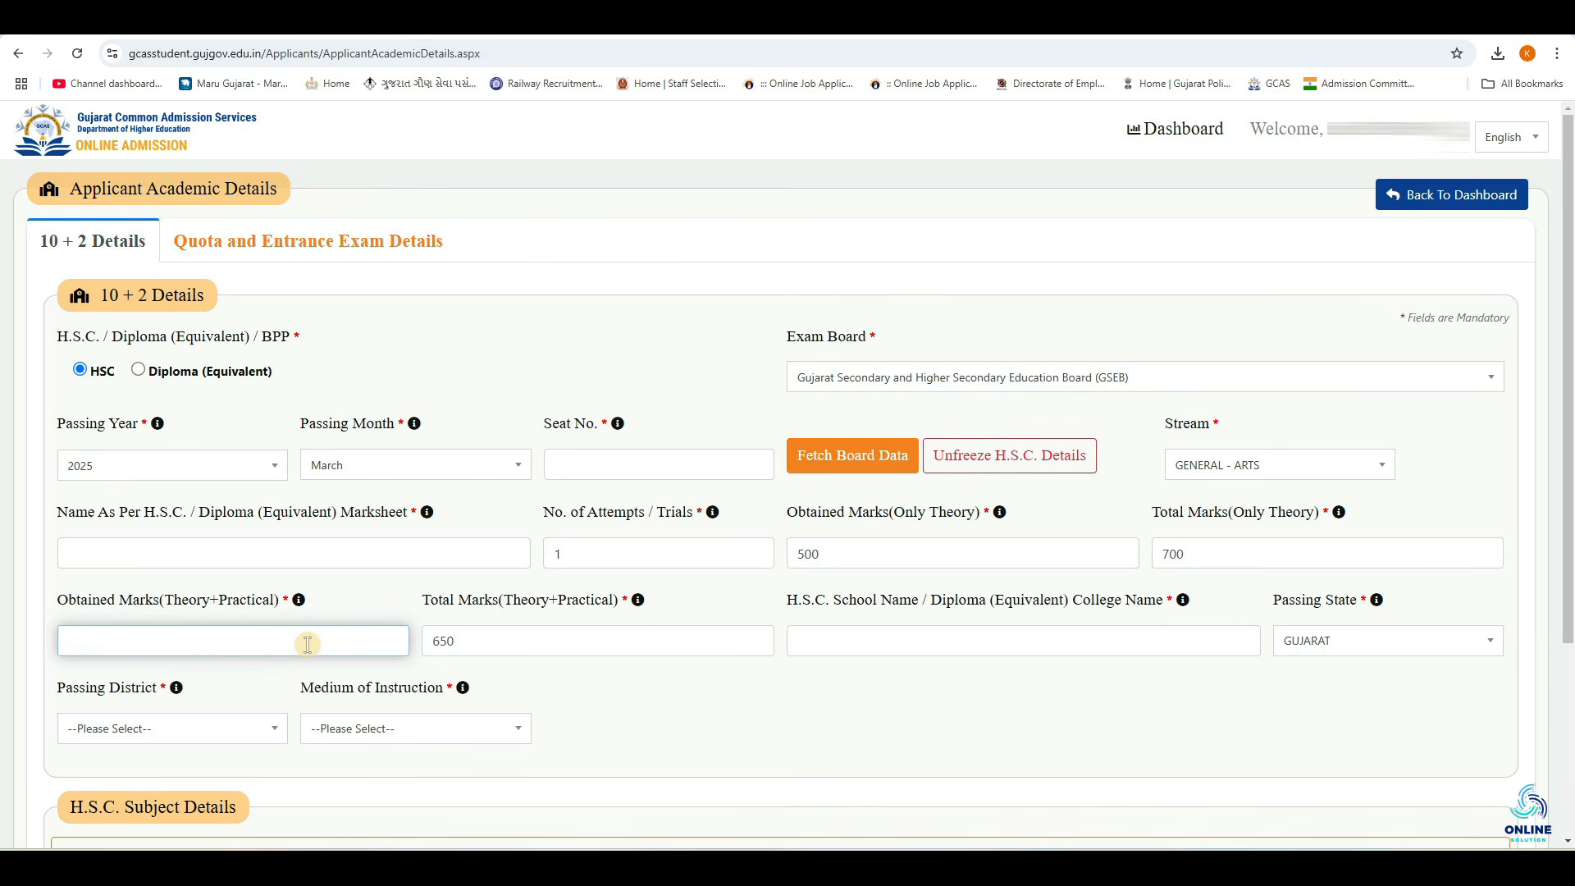
{"action": "type", "text": "500"}
{"action": "left_click", "coordinate": [815, 715]}
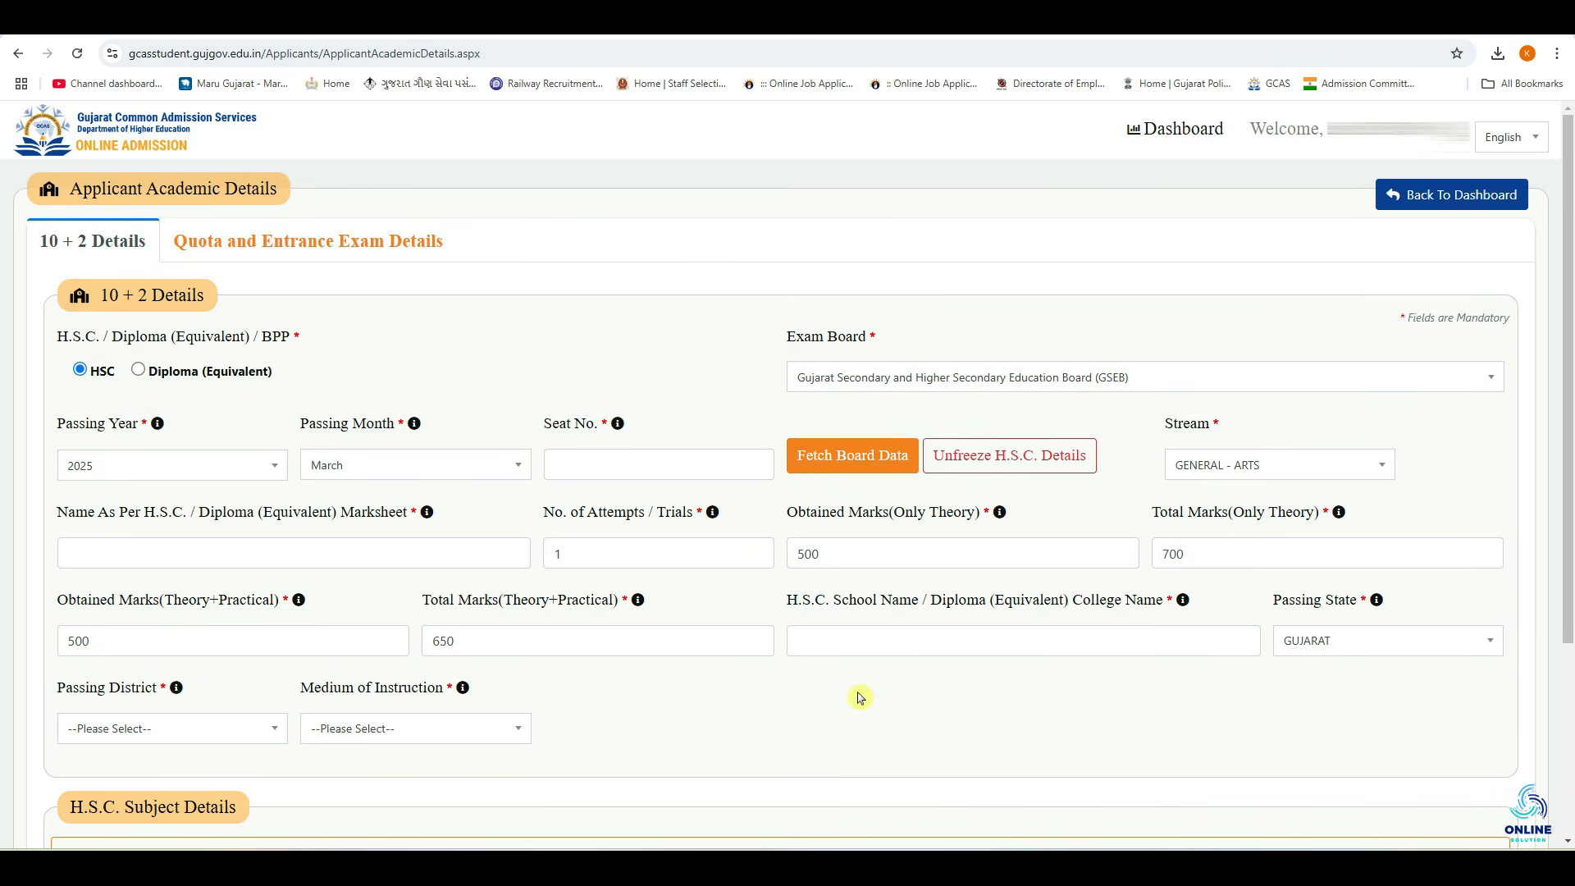
Review the H.S.C. school name field and the passing state, passing district and medium of instruction options
{"action": "left_click", "coordinate": [917, 638]}
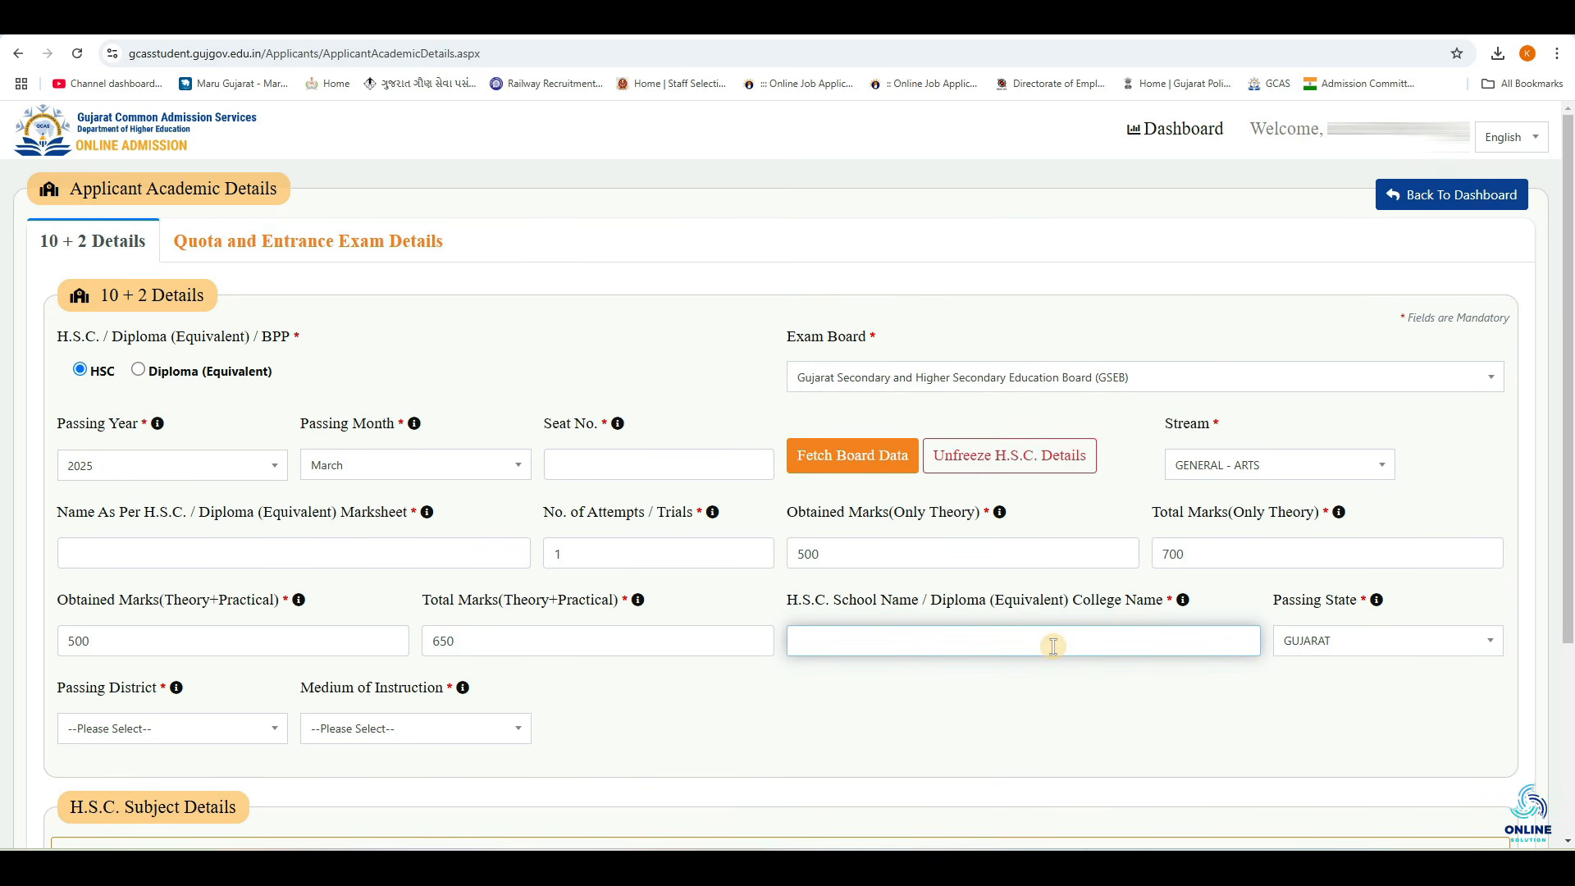
{"action": "left_click", "coordinate": [1368, 648]}
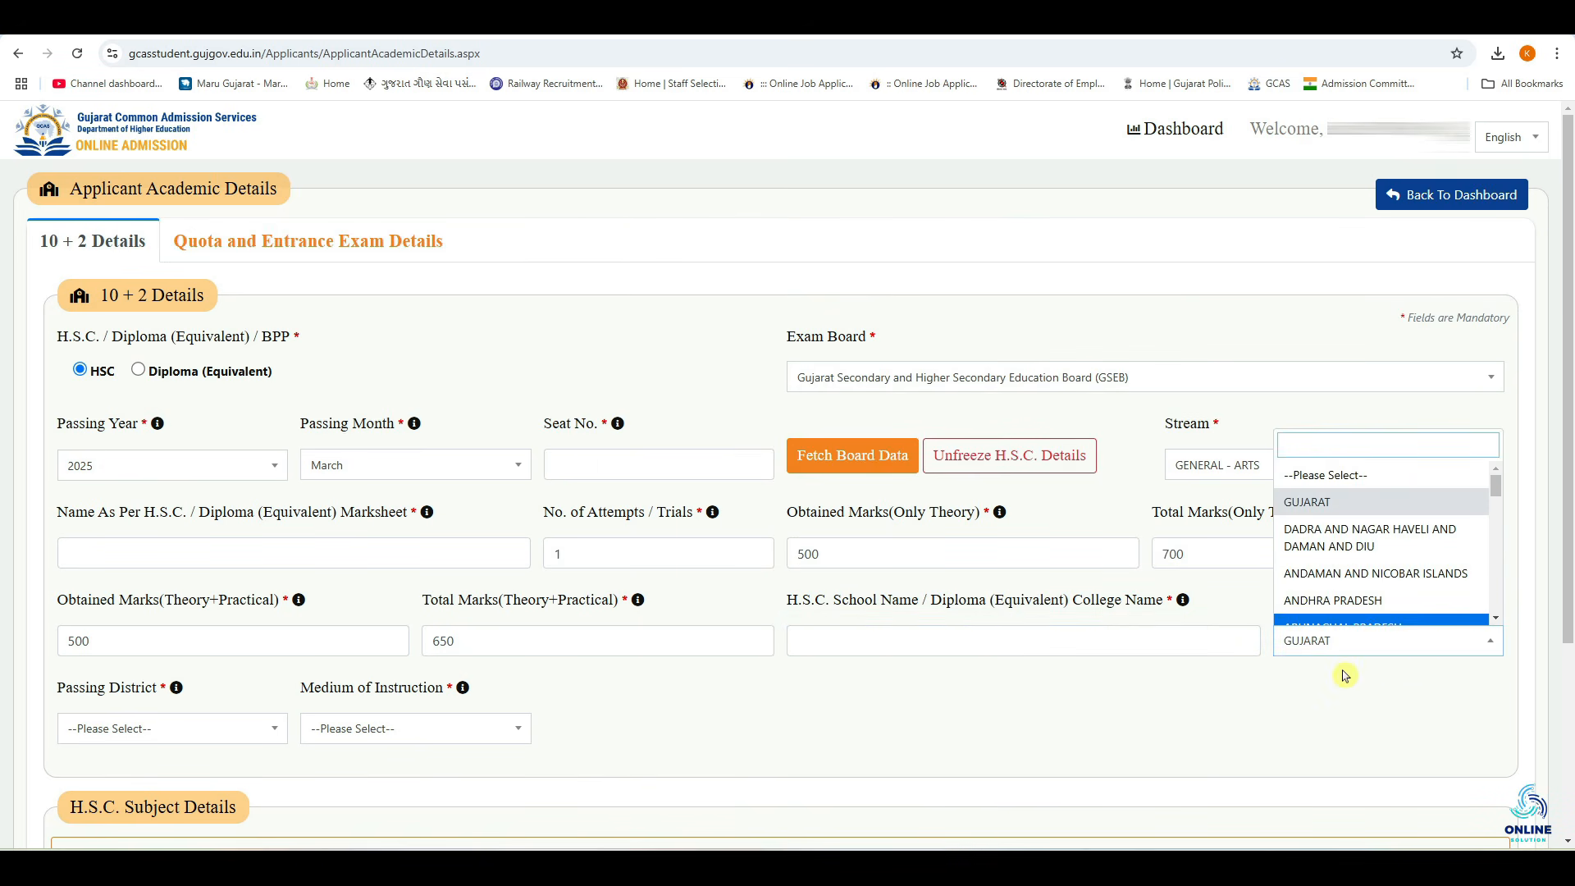
{"action": "left_click", "coordinate": [1345, 675]}
{"action": "left_click", "coordinate": [154, 731]}
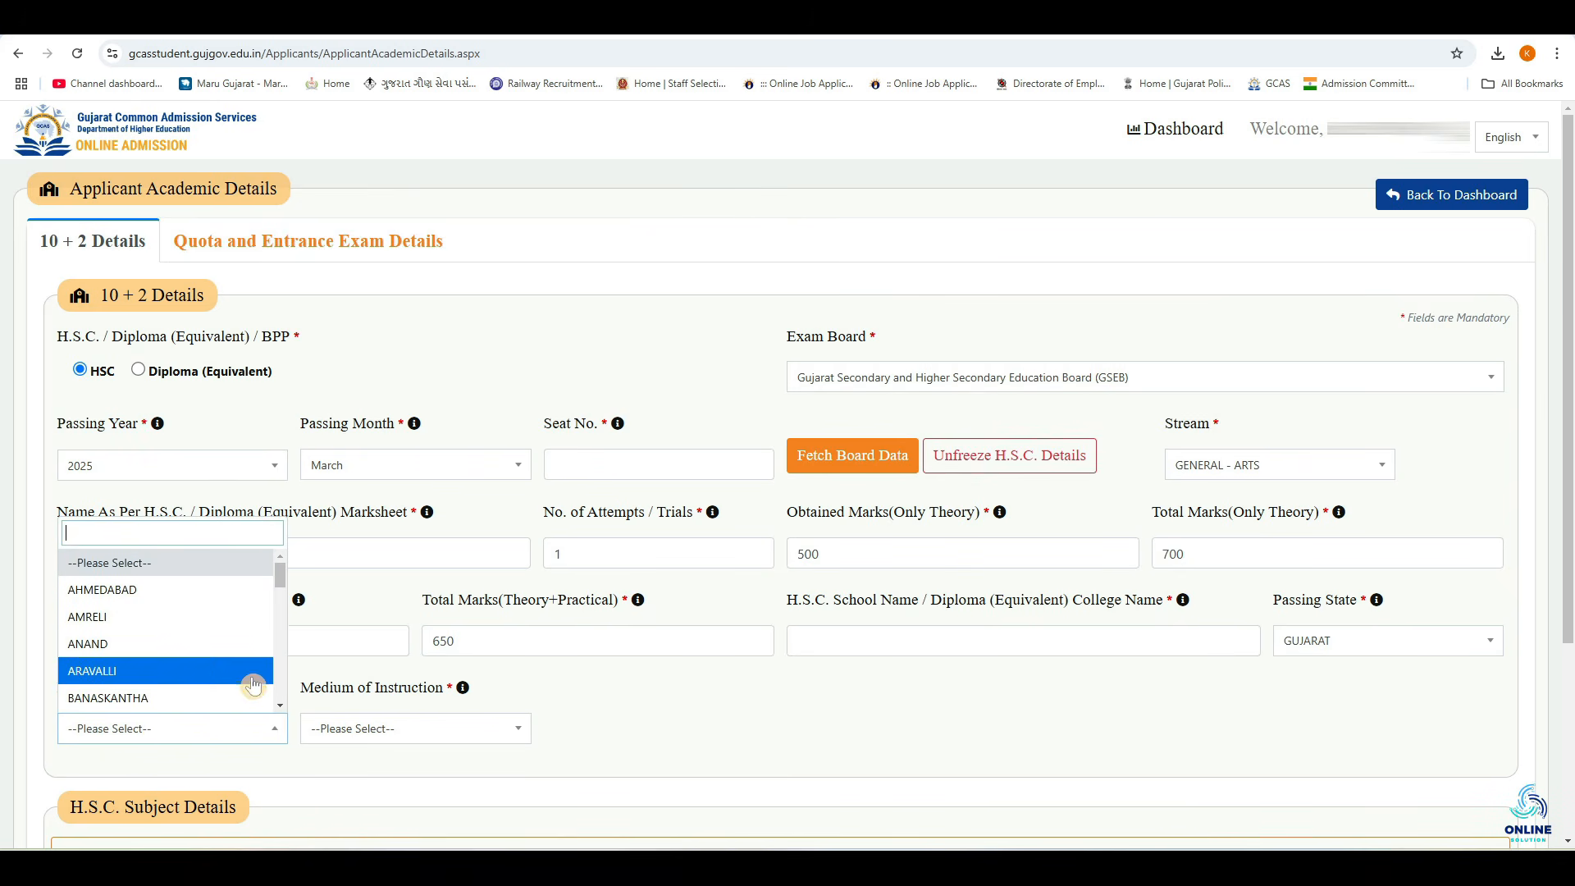
{"action": "left_click", "coordinate": [611, 710]}
{"action": "left_click", "coordinate": [487, 737]}
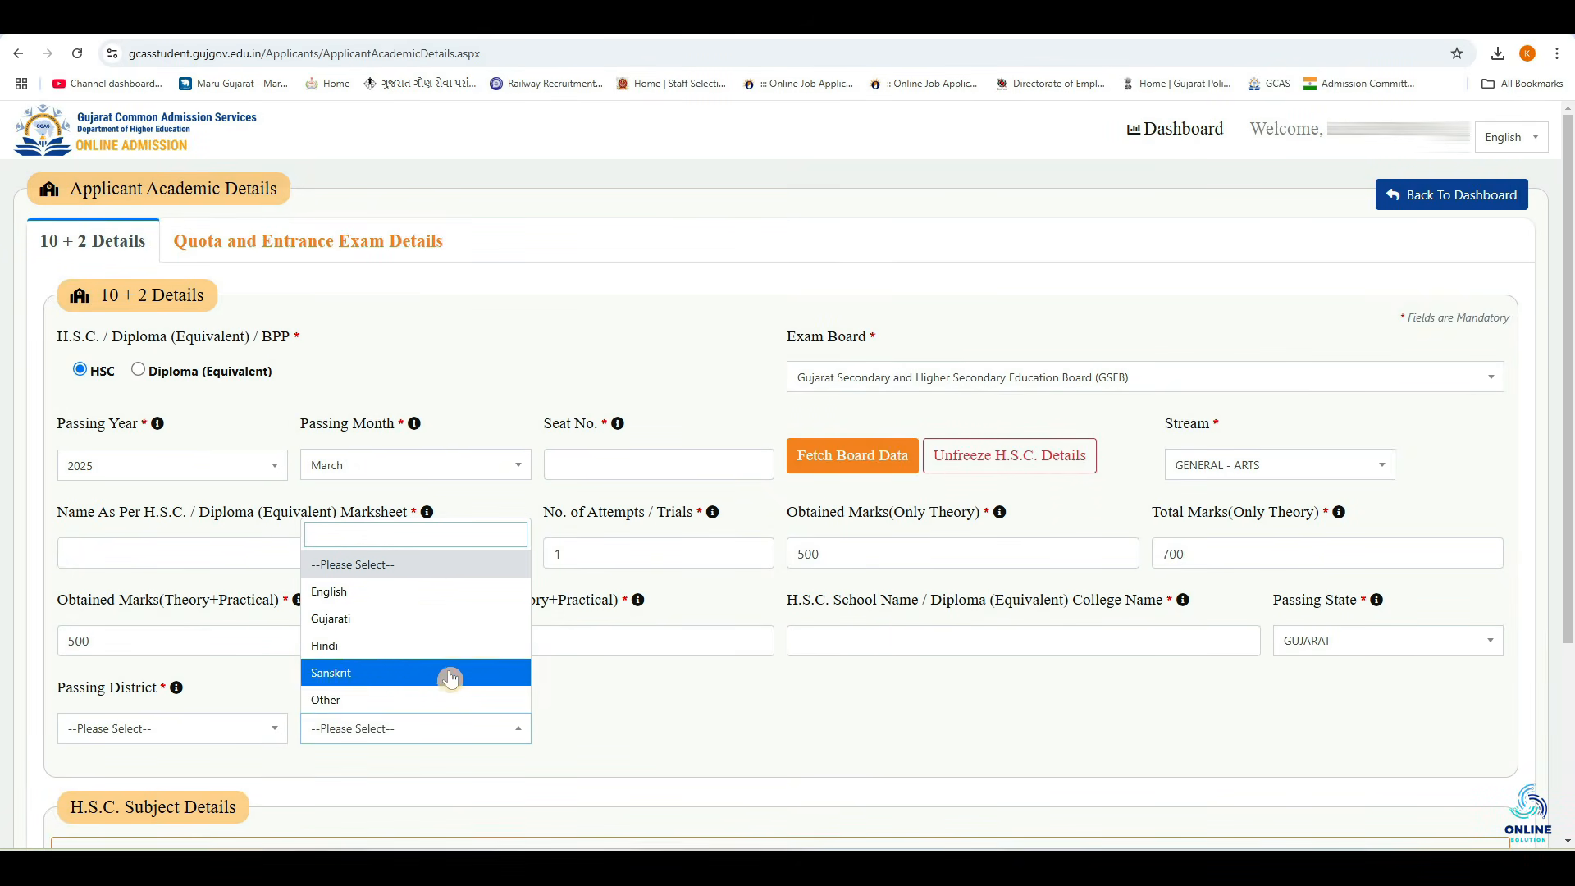
Choose GUJARATI (F.L.) as the subject name in the H.S.C. subject details
{"action": "scroll", "coordinate": [139, 645], "scroll_direction": "down", "scroll_amount": 3}
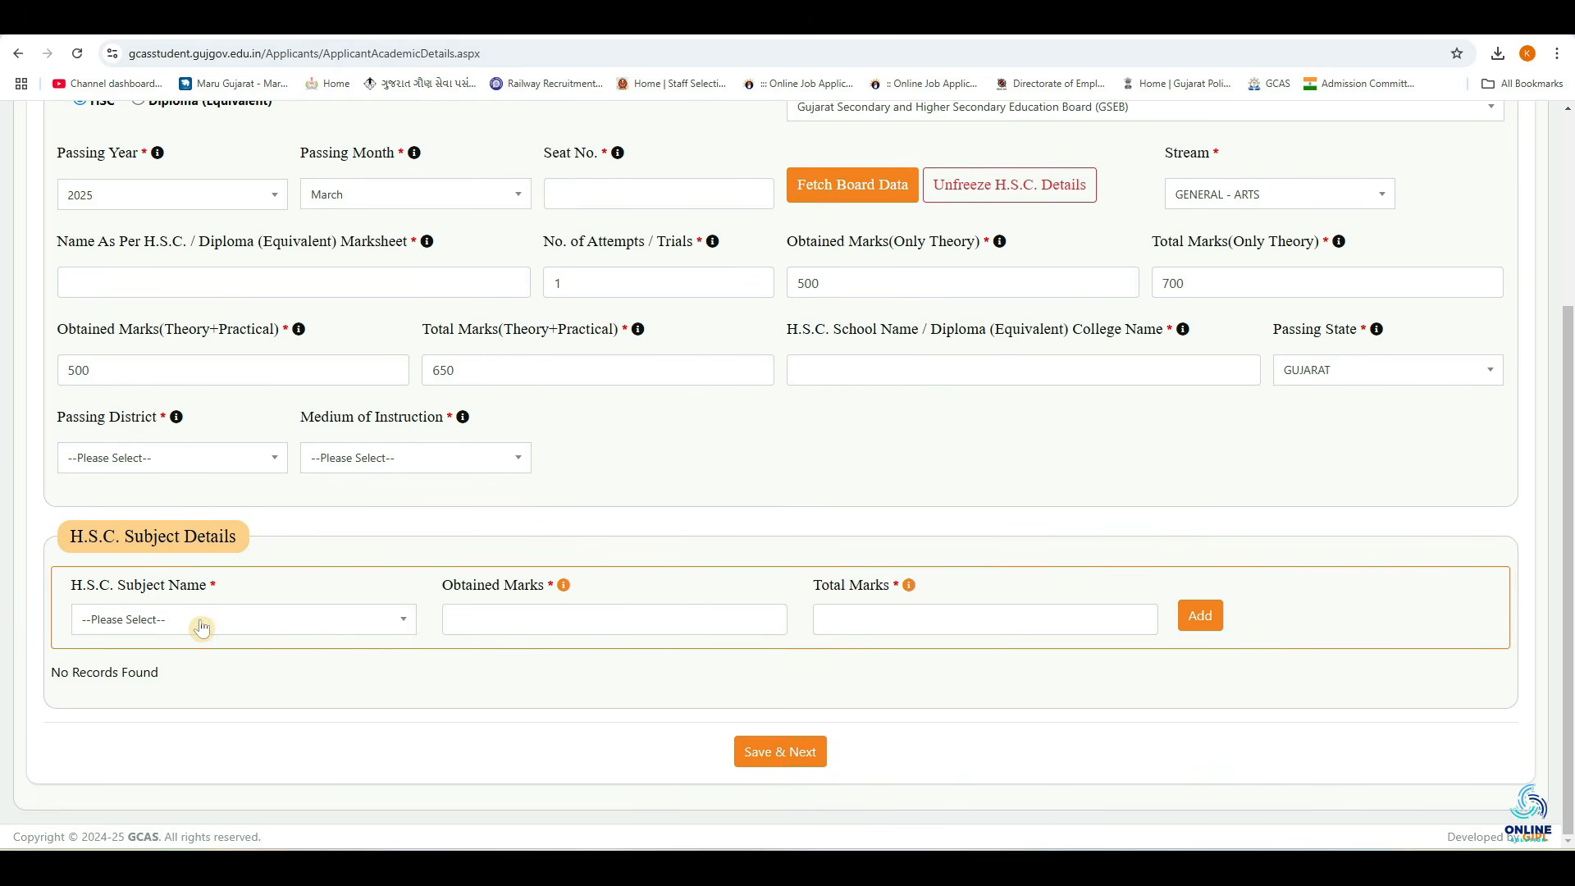
{"action": "left_click", "coordinate": [279, 620]}
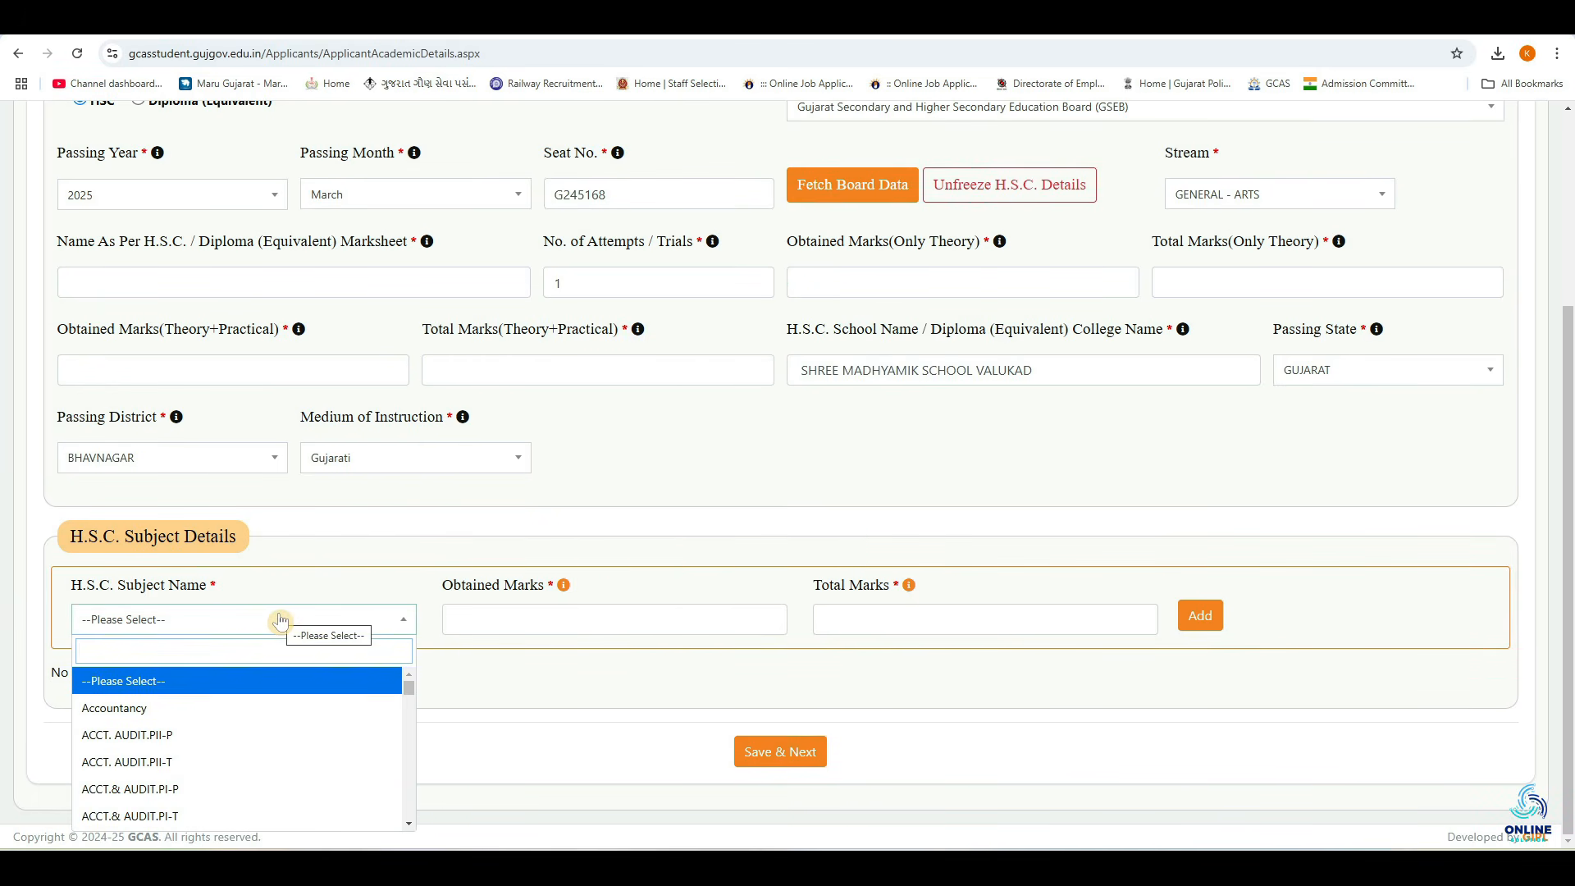
{"action": "type", "text": "GUJ"}
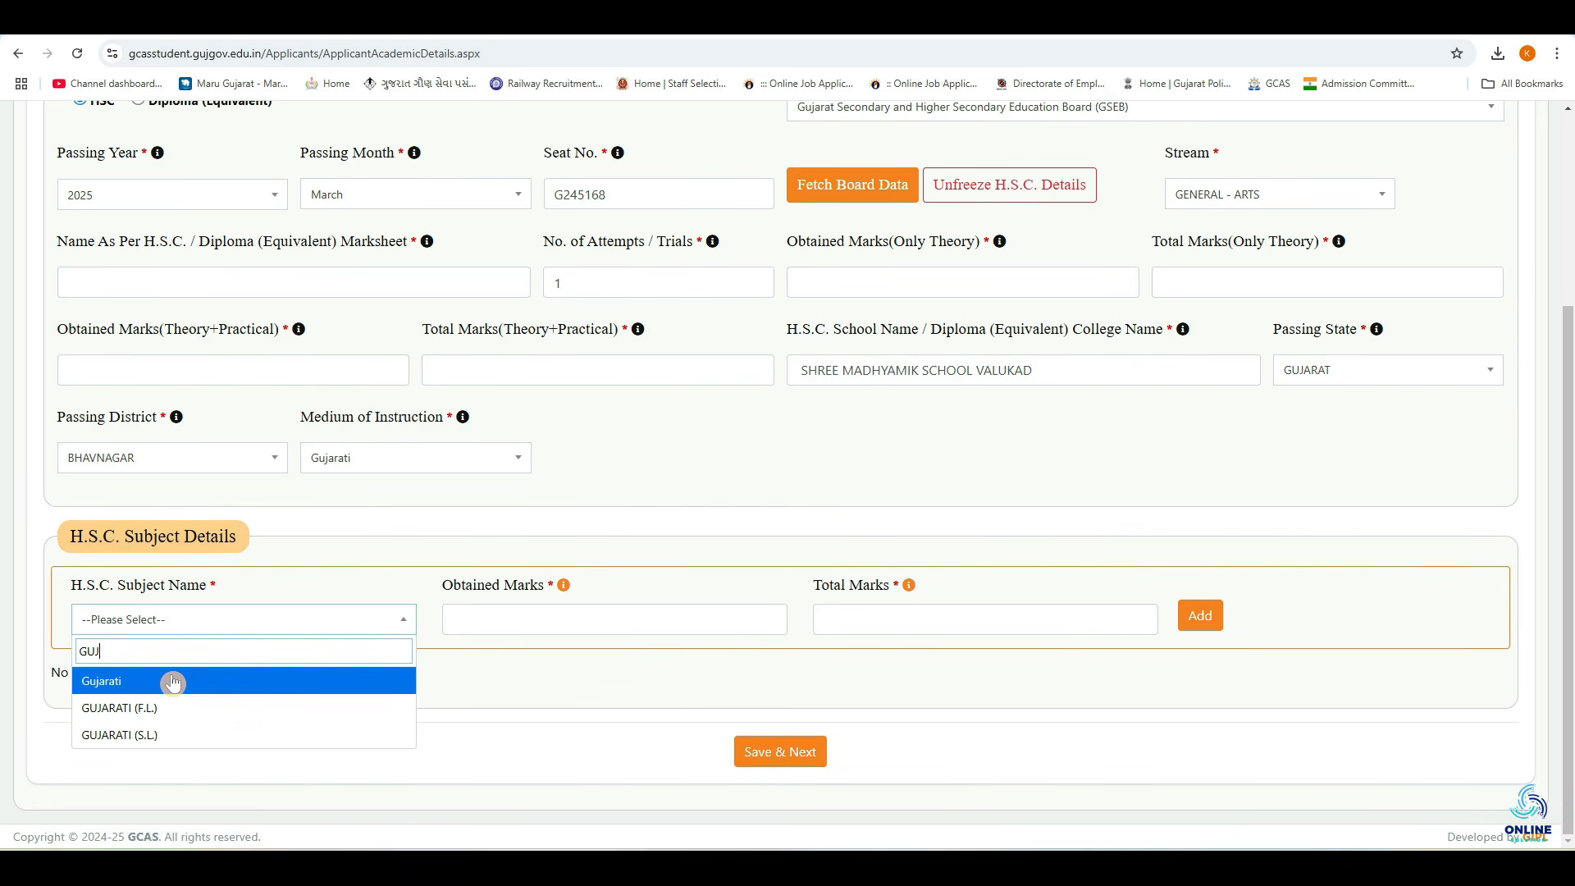
{"action": "left_click", "coordinate": [246, 709]}
Enter the H.S.C. subject's marks as 80 obtained out of a total of 100
{"action": "left_click", "coordinate": [555, 623]}
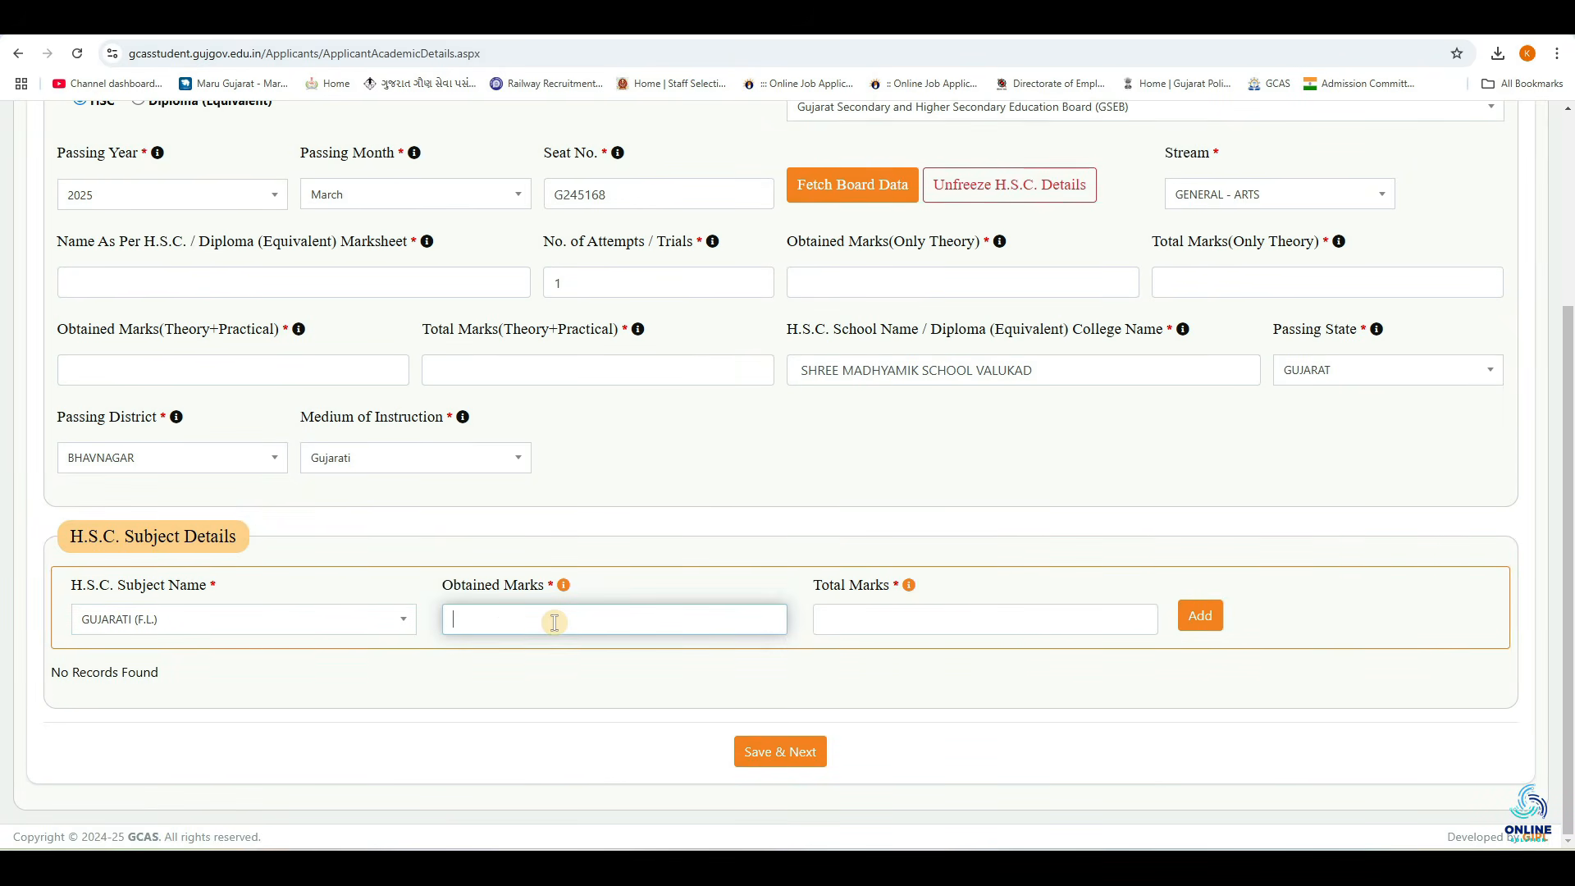
{"action": "left_click", "coordinate": [838, 622]}
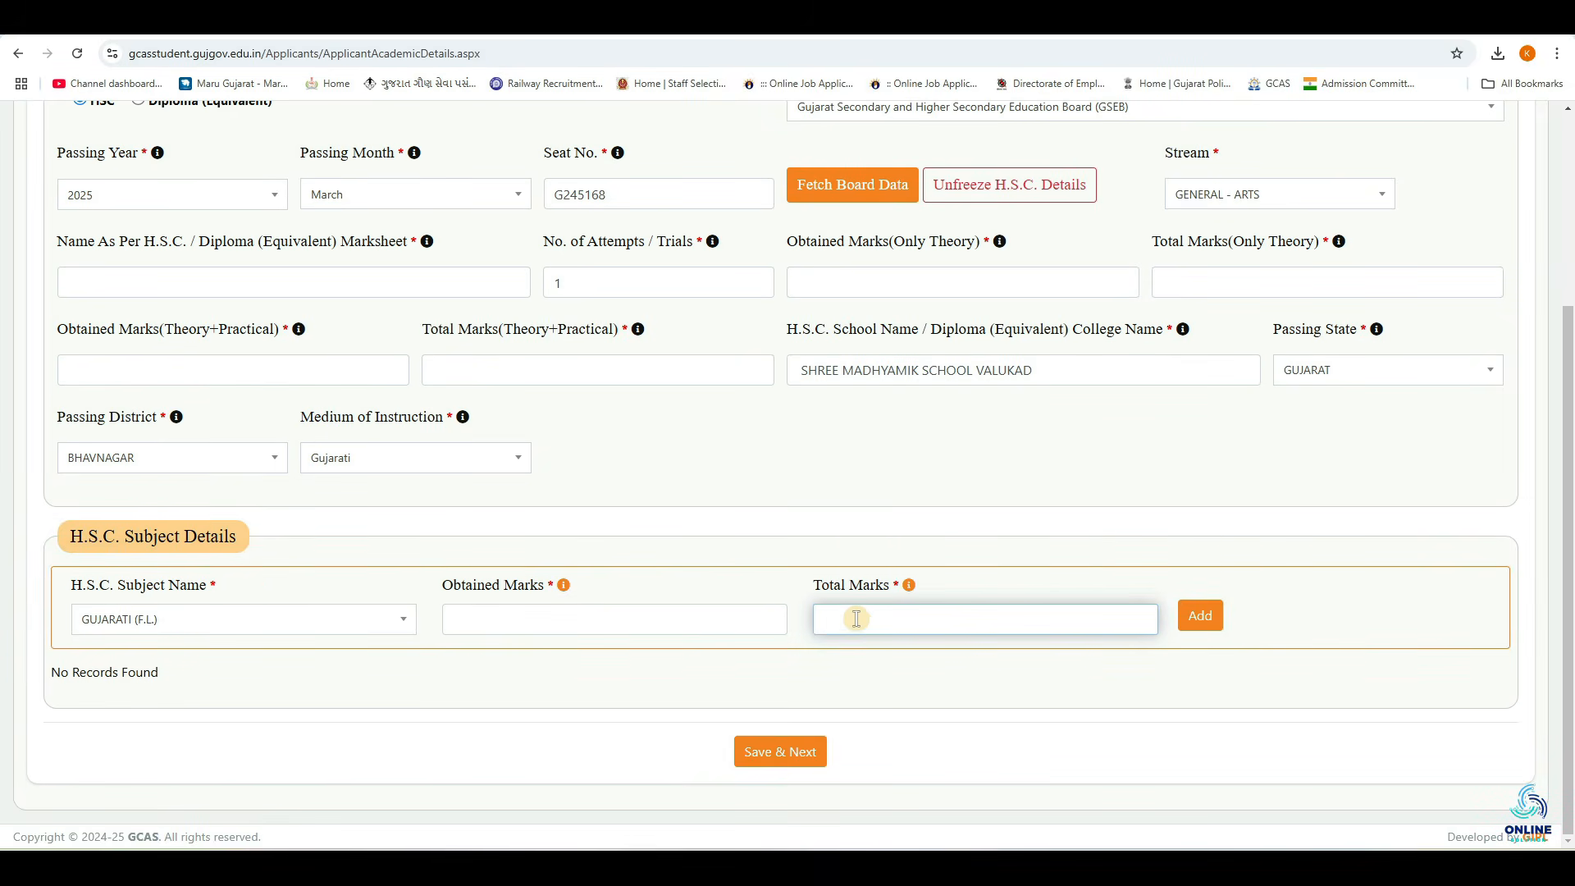
{"action": "type", "text": "100"}
{"action": "left_click", "coordinate": [473, 613]}
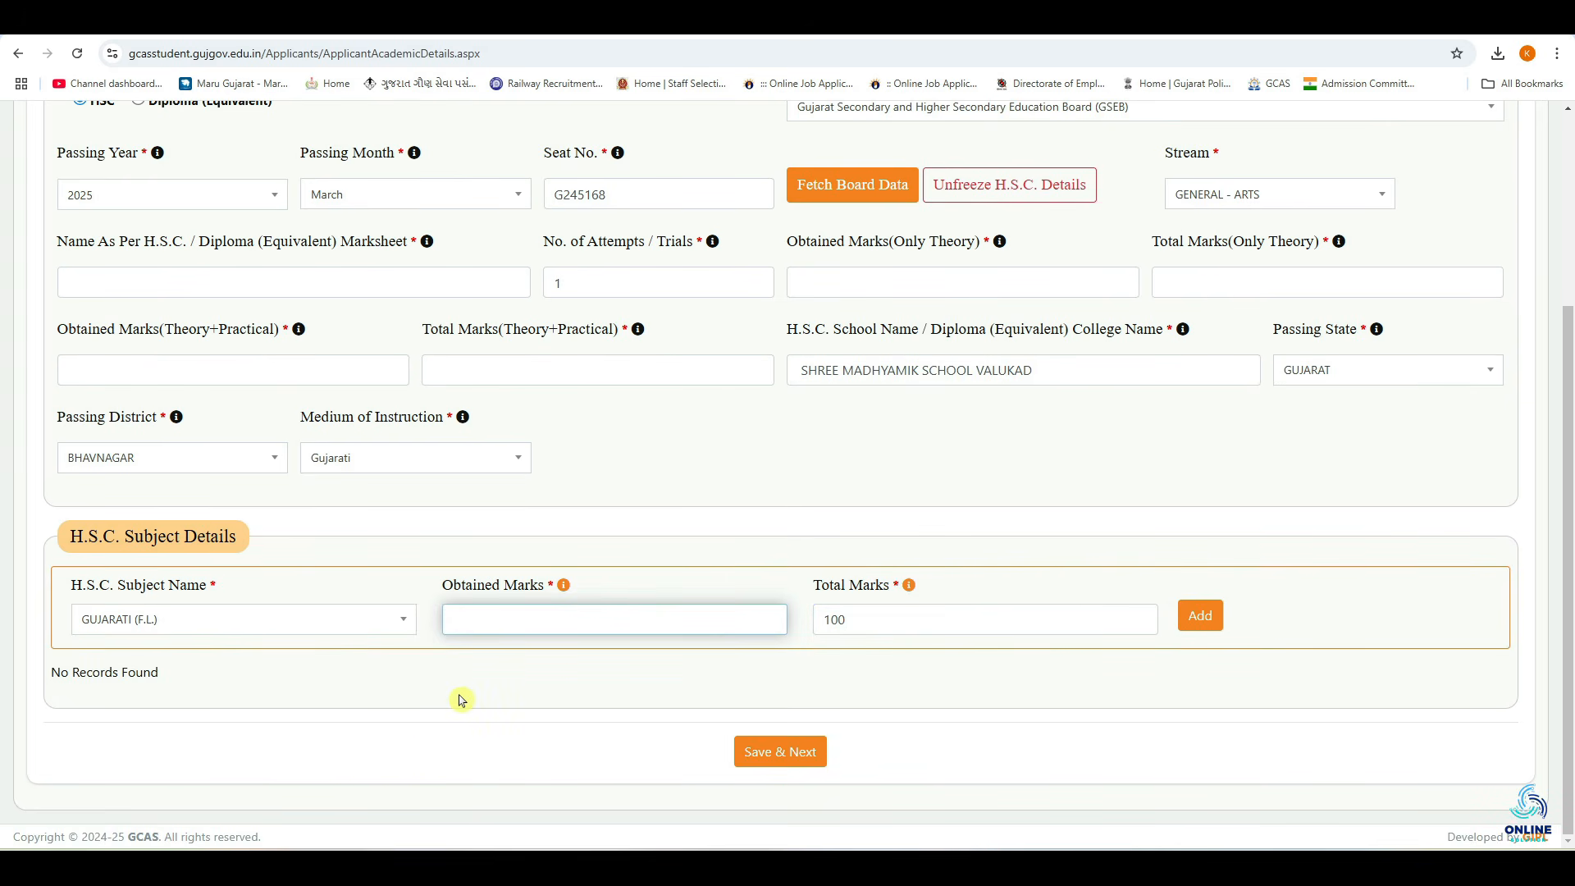
{"action": "type", "text": "80"}
{"action": "left_click", "coordinate": [892, 605]}
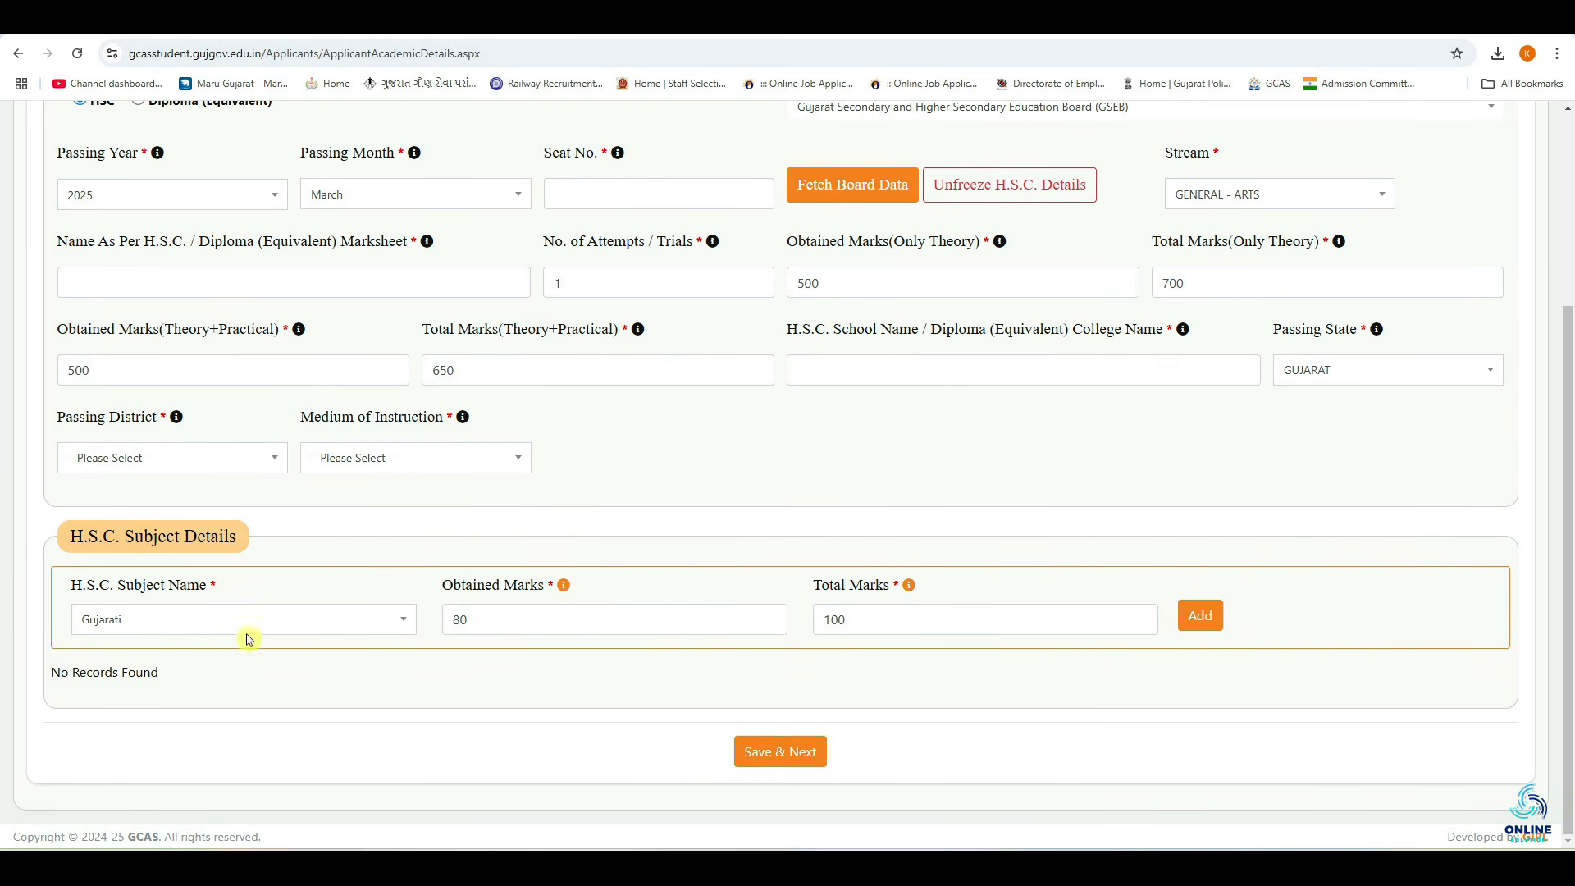
Change the H.S.C. subject to ENGLISH (S.L.) and check its obtained and total marks fields
{"action": "left_click", "coordinate": [246, 626]}
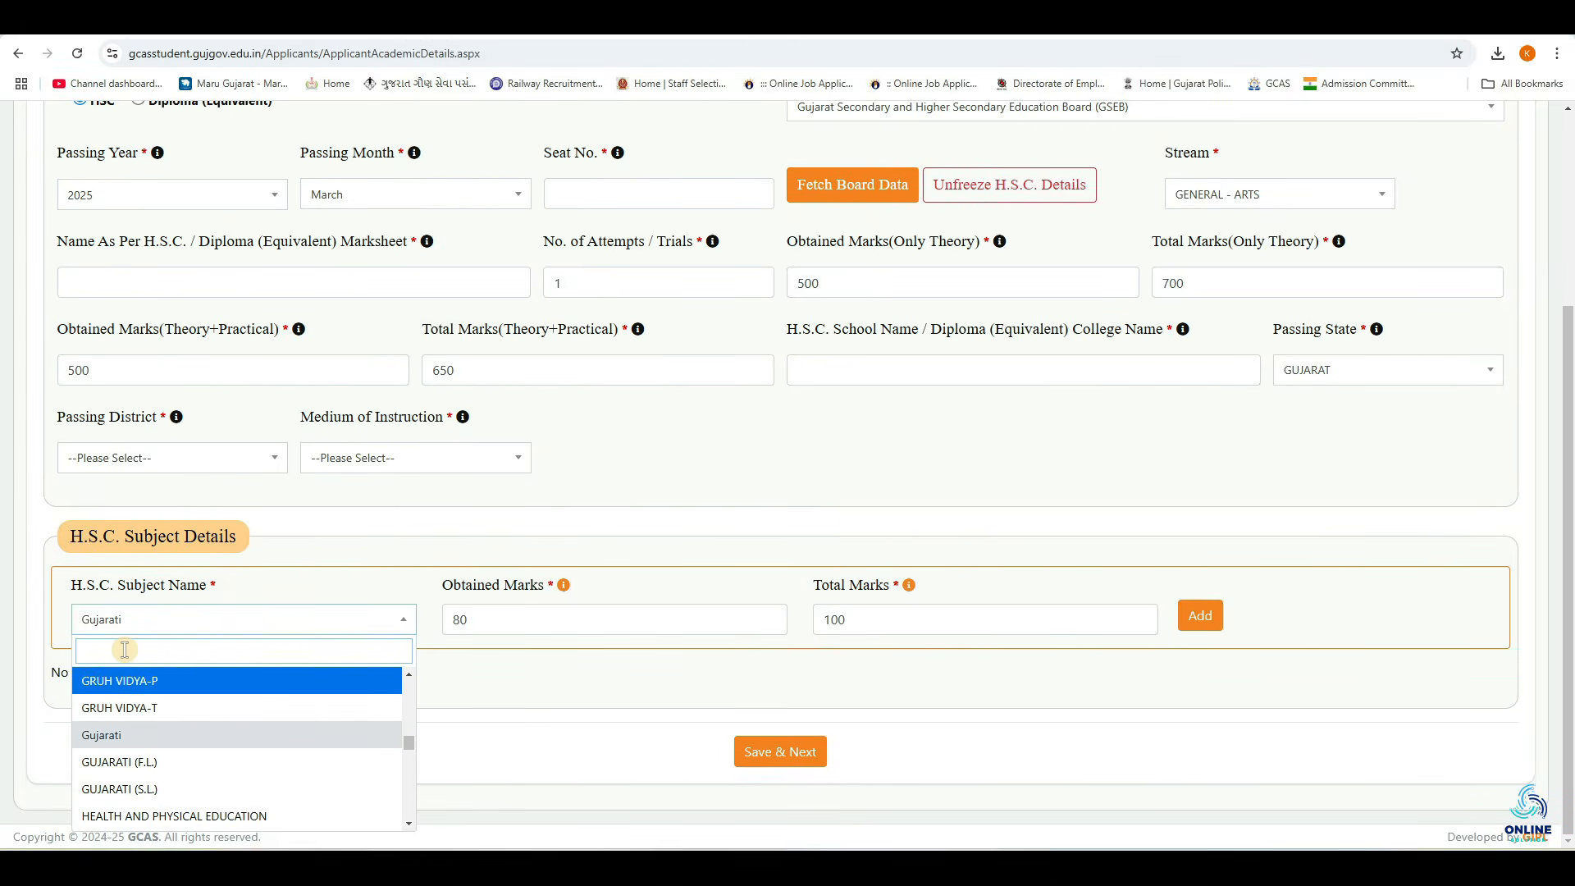
{"action": "type", "text": "ENGLI"}
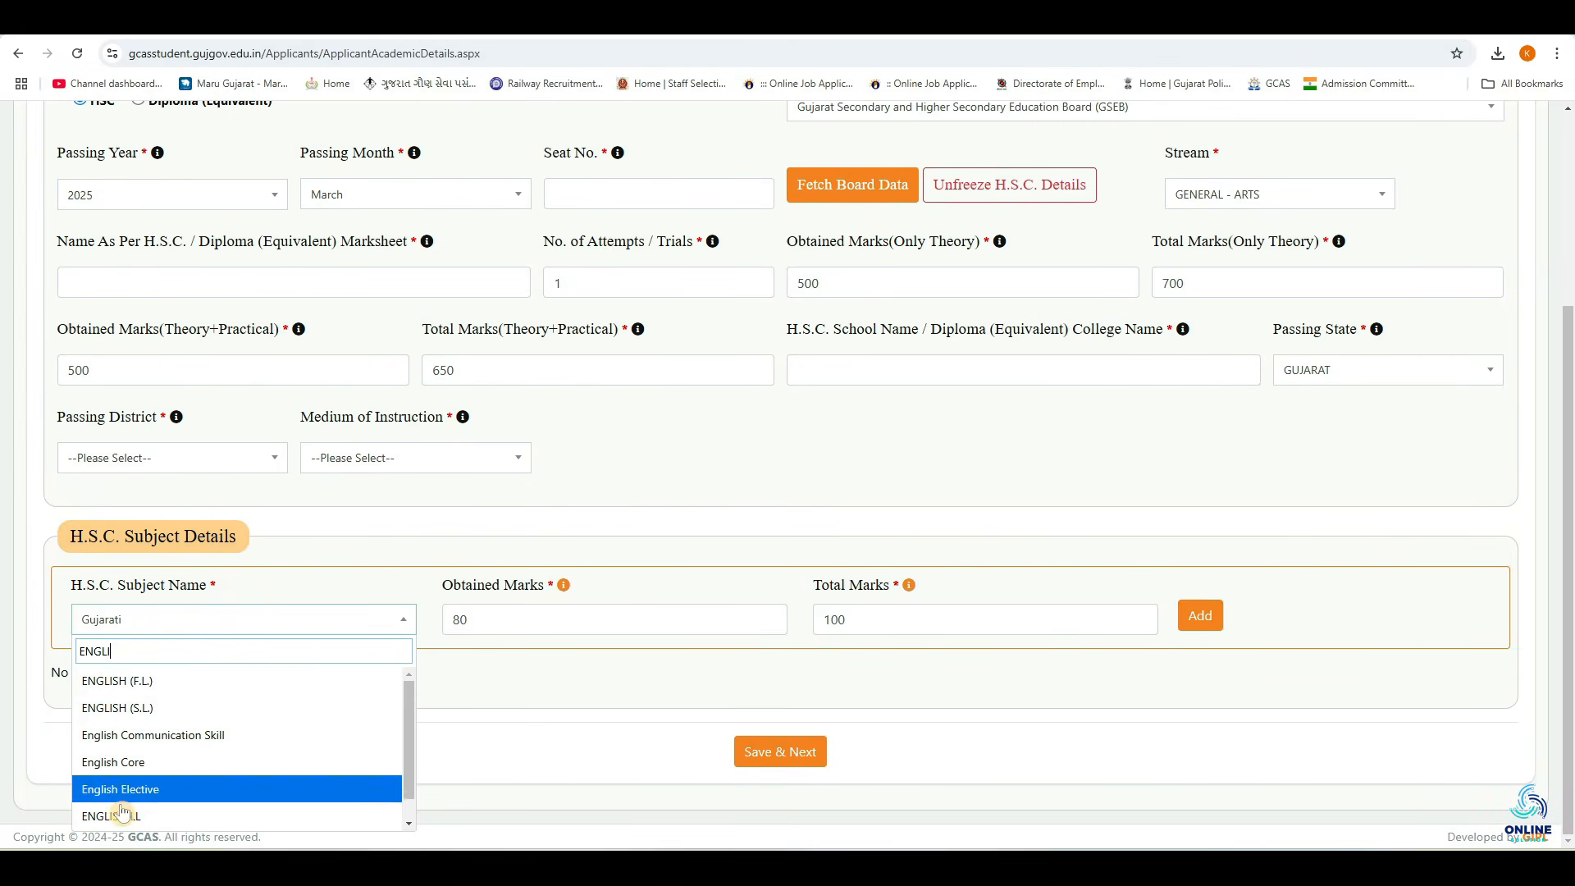
{"action": "left_click", "coordinate": [172, 717]}
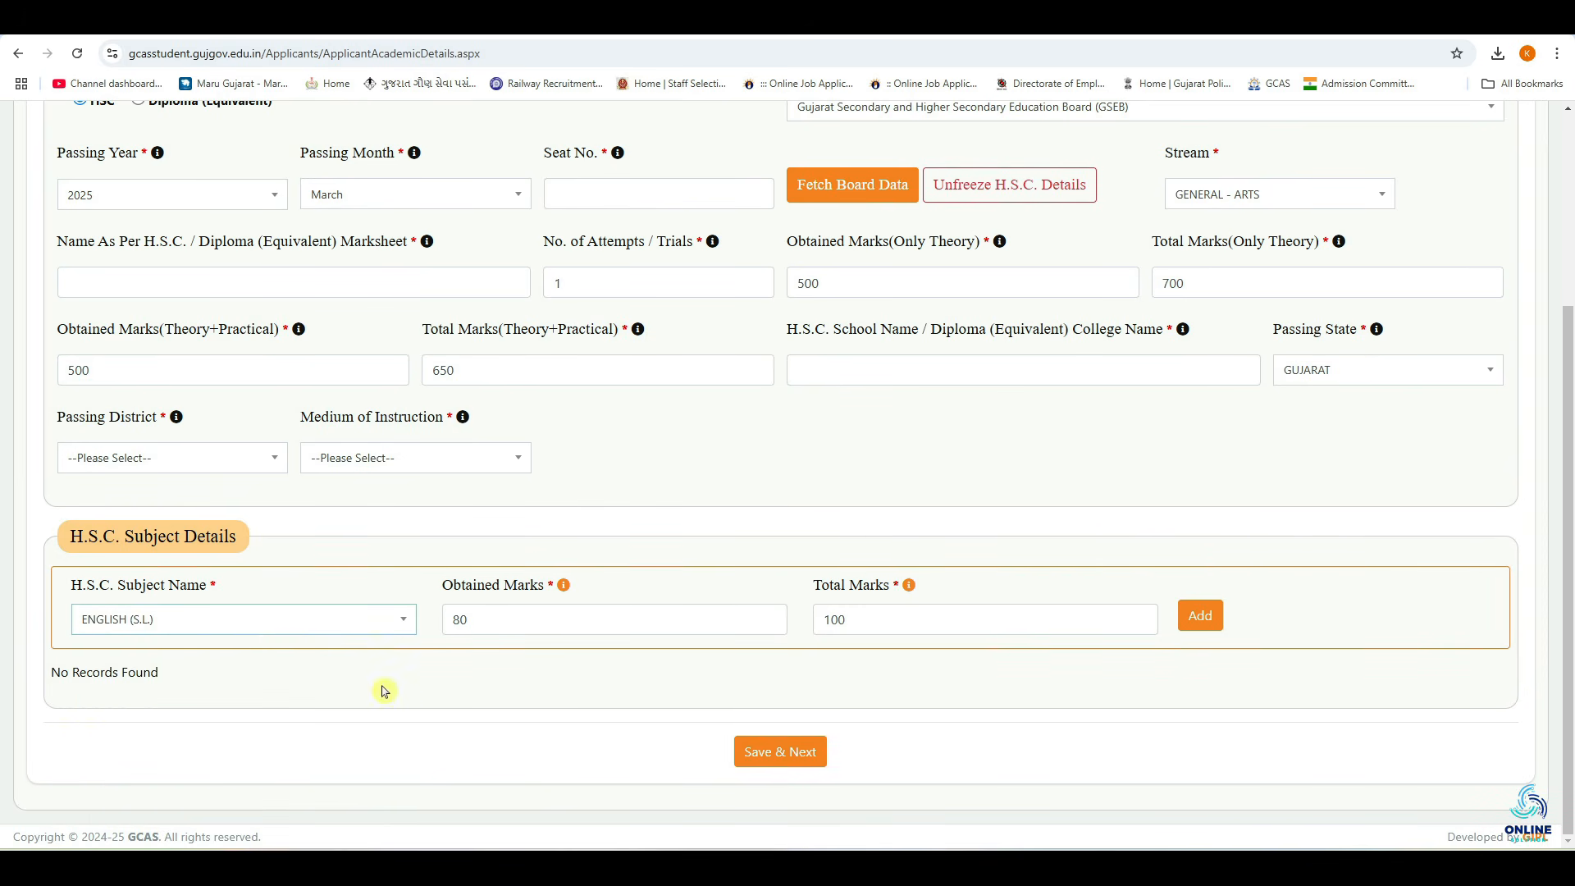
{"action": "left_click", "coordinate": [492, 622]}
{"action": "left_click", "coordinate": [845, 621]}
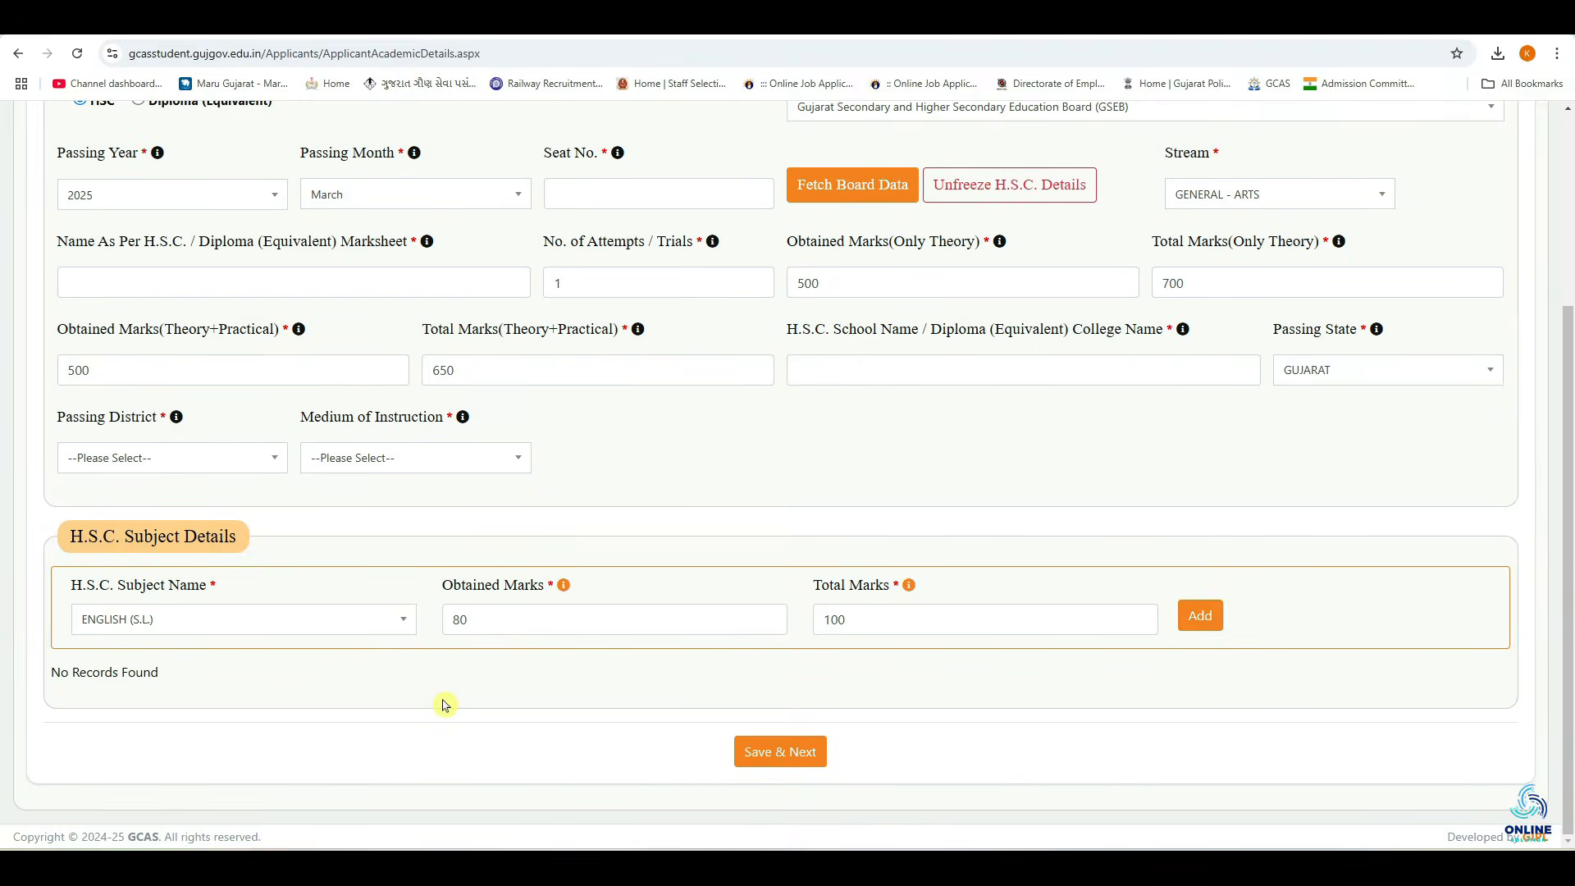
Switch the qualification type to Diploma (Equivalent) and examine its main subject name field
{"action": "scroll", "coordinate": [444, 703], "scroll_direction": "up", "scroll_amount": 3}
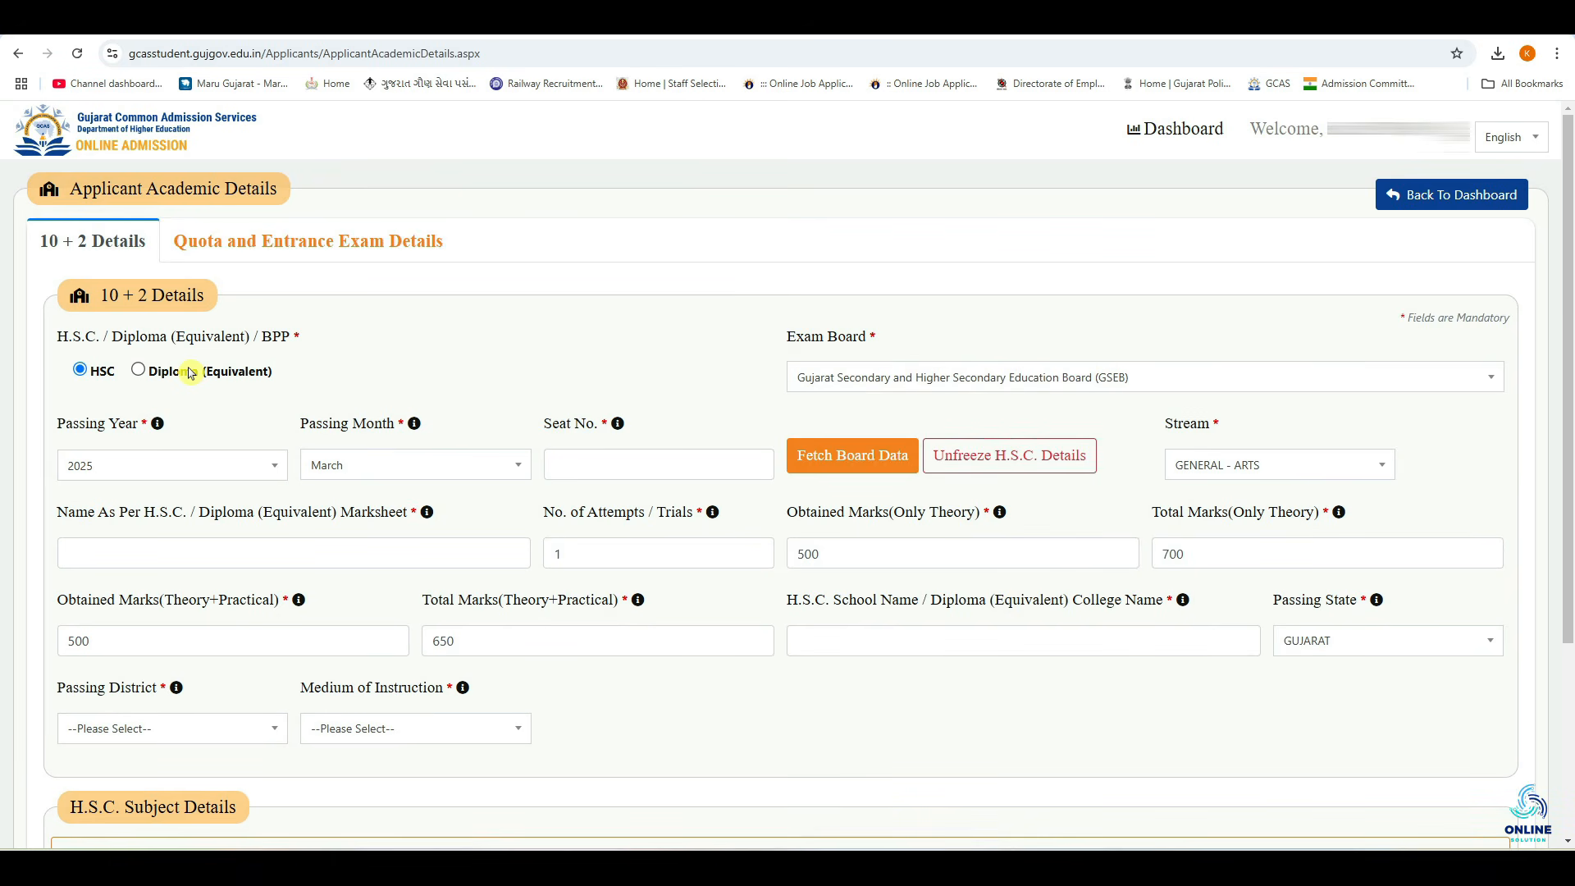
{"action": "left_click", "coordinate": [139, 371]}
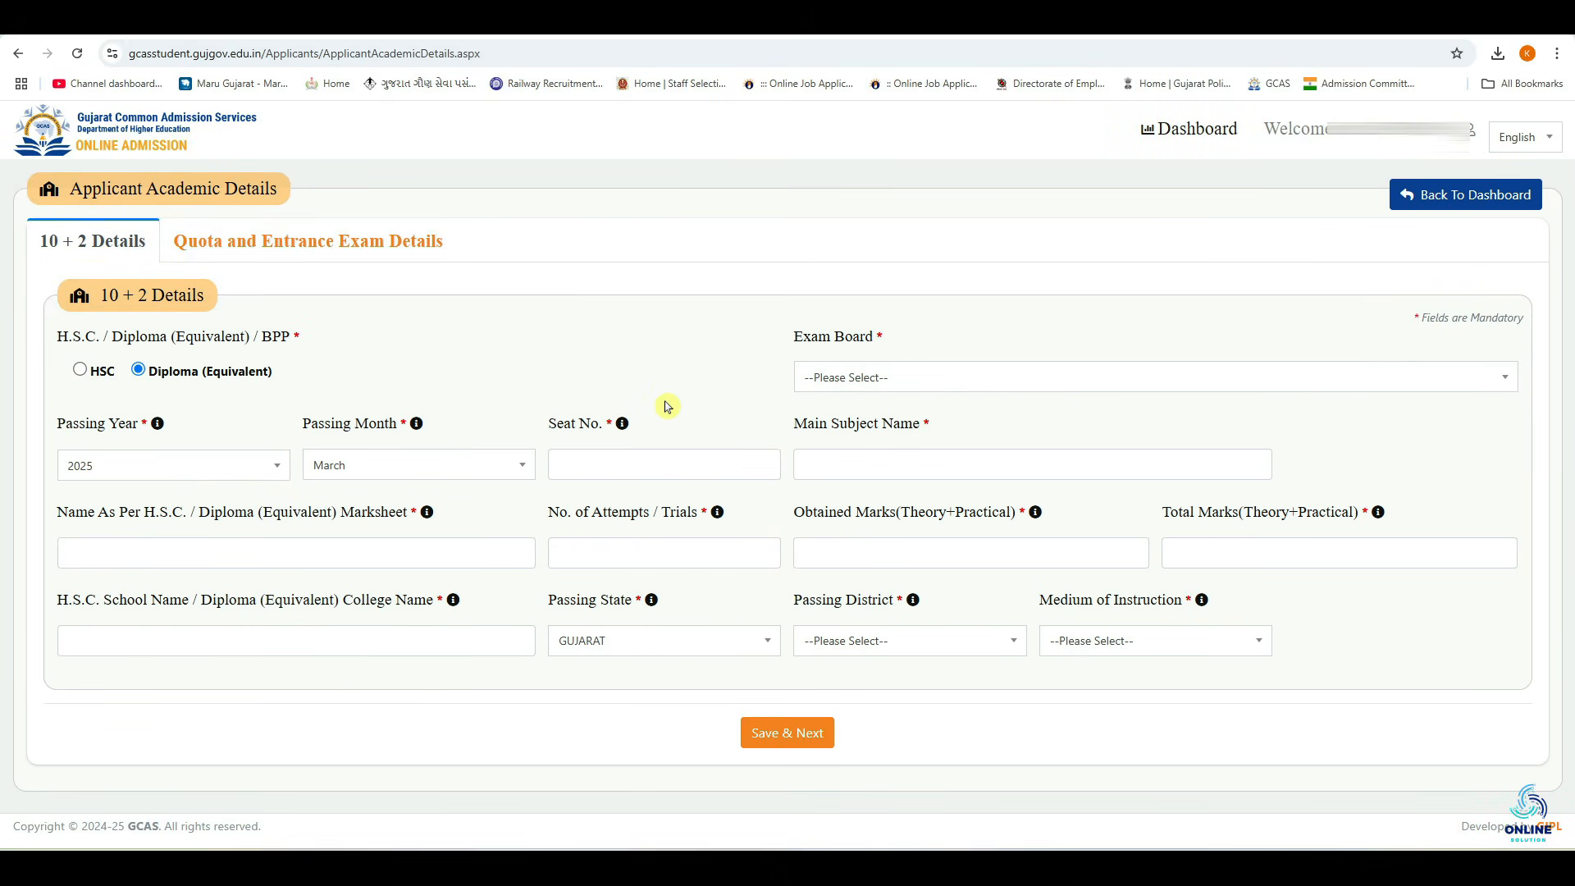
{"action": "left_click", "coordinate": [877, 458]}
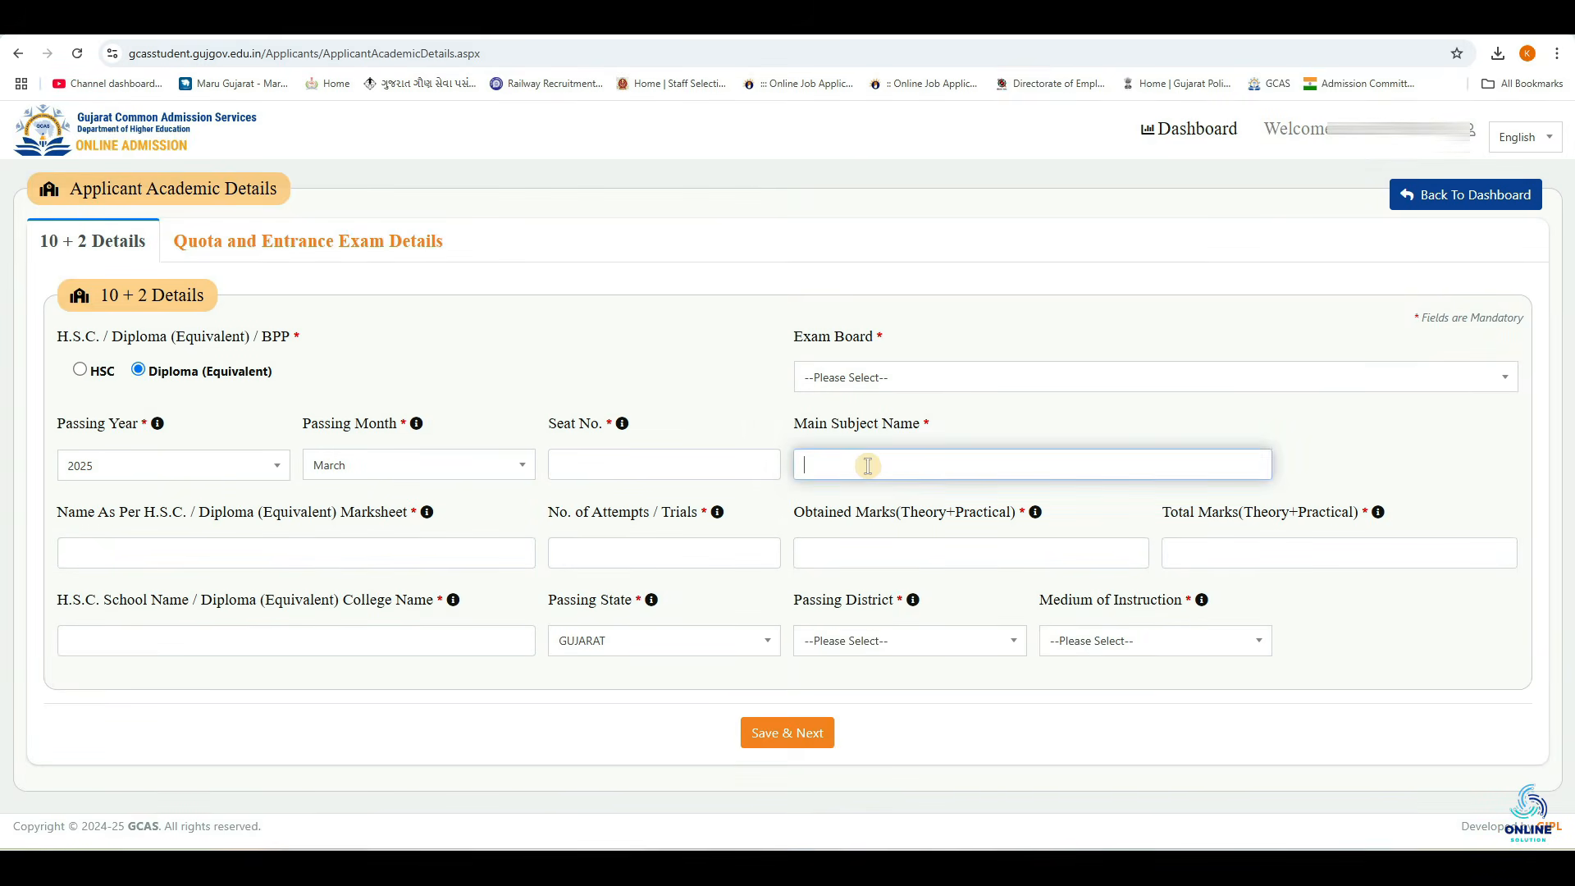
{"action": "left_click", "coordinate": [881, 466]}
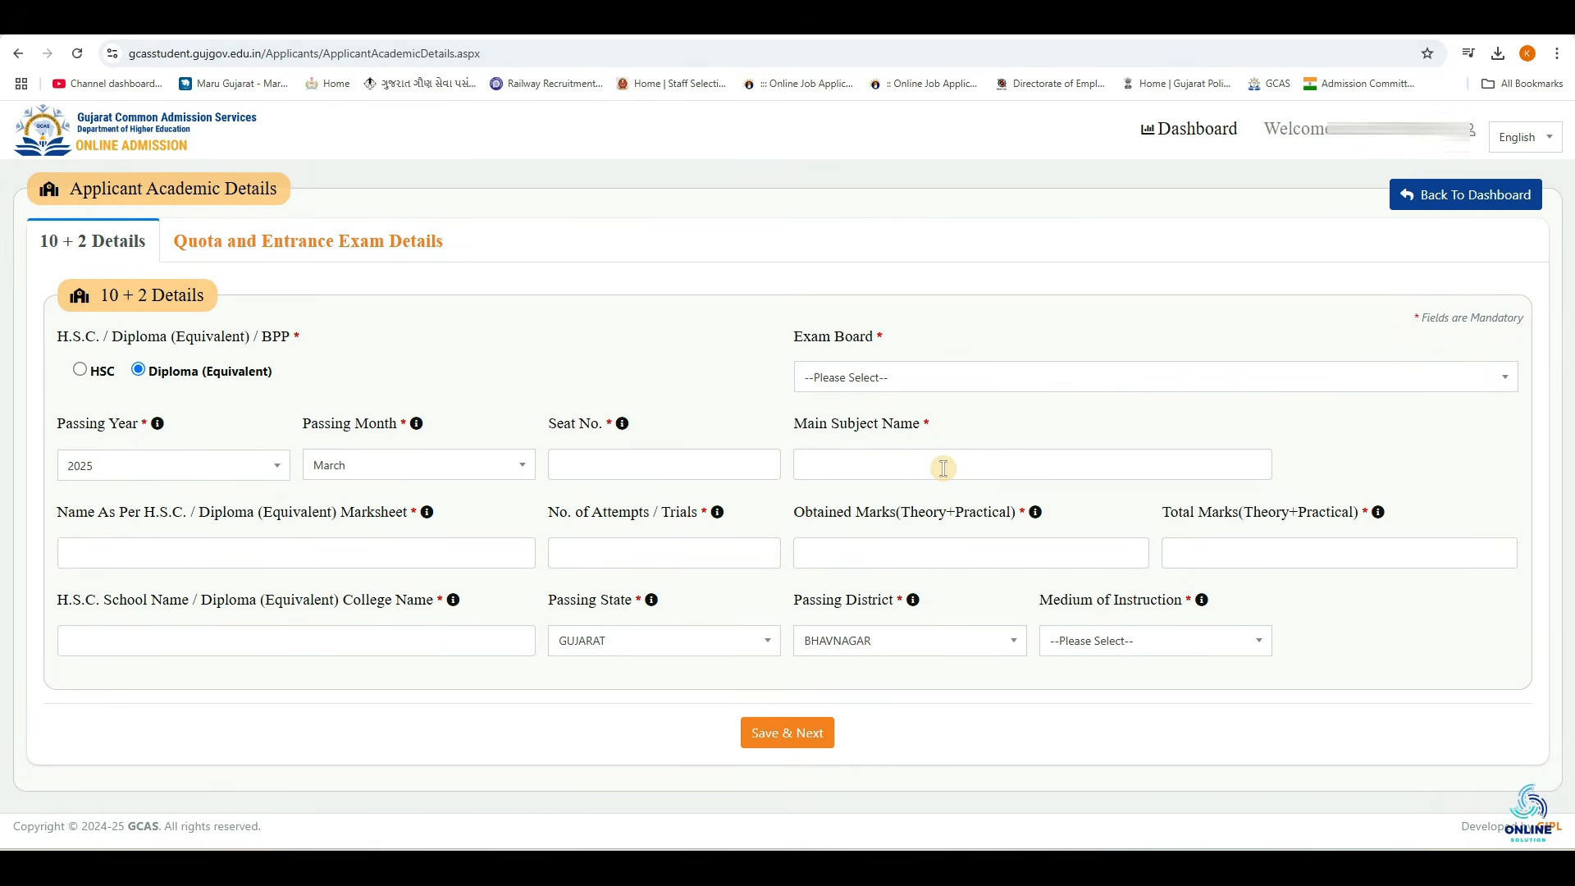
{"action": "left_click", "coordinate": [979, 467]}
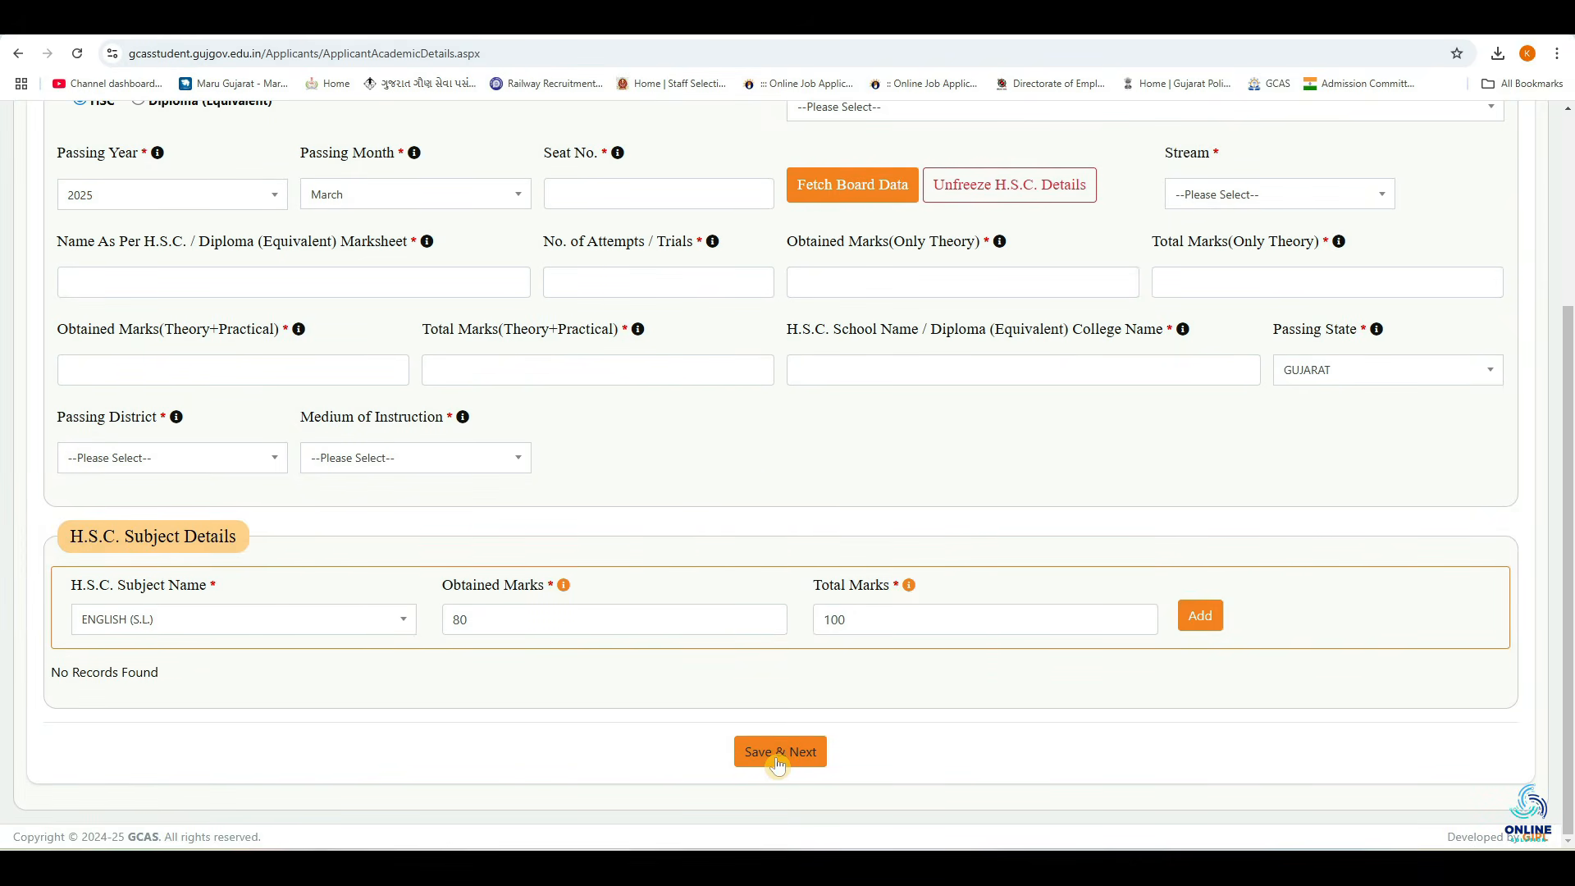
Save the 10 + 2 details, and save the quota and entrance exam details with no quota selected
{"action": "left_click", "coordinate": [778, 757]}
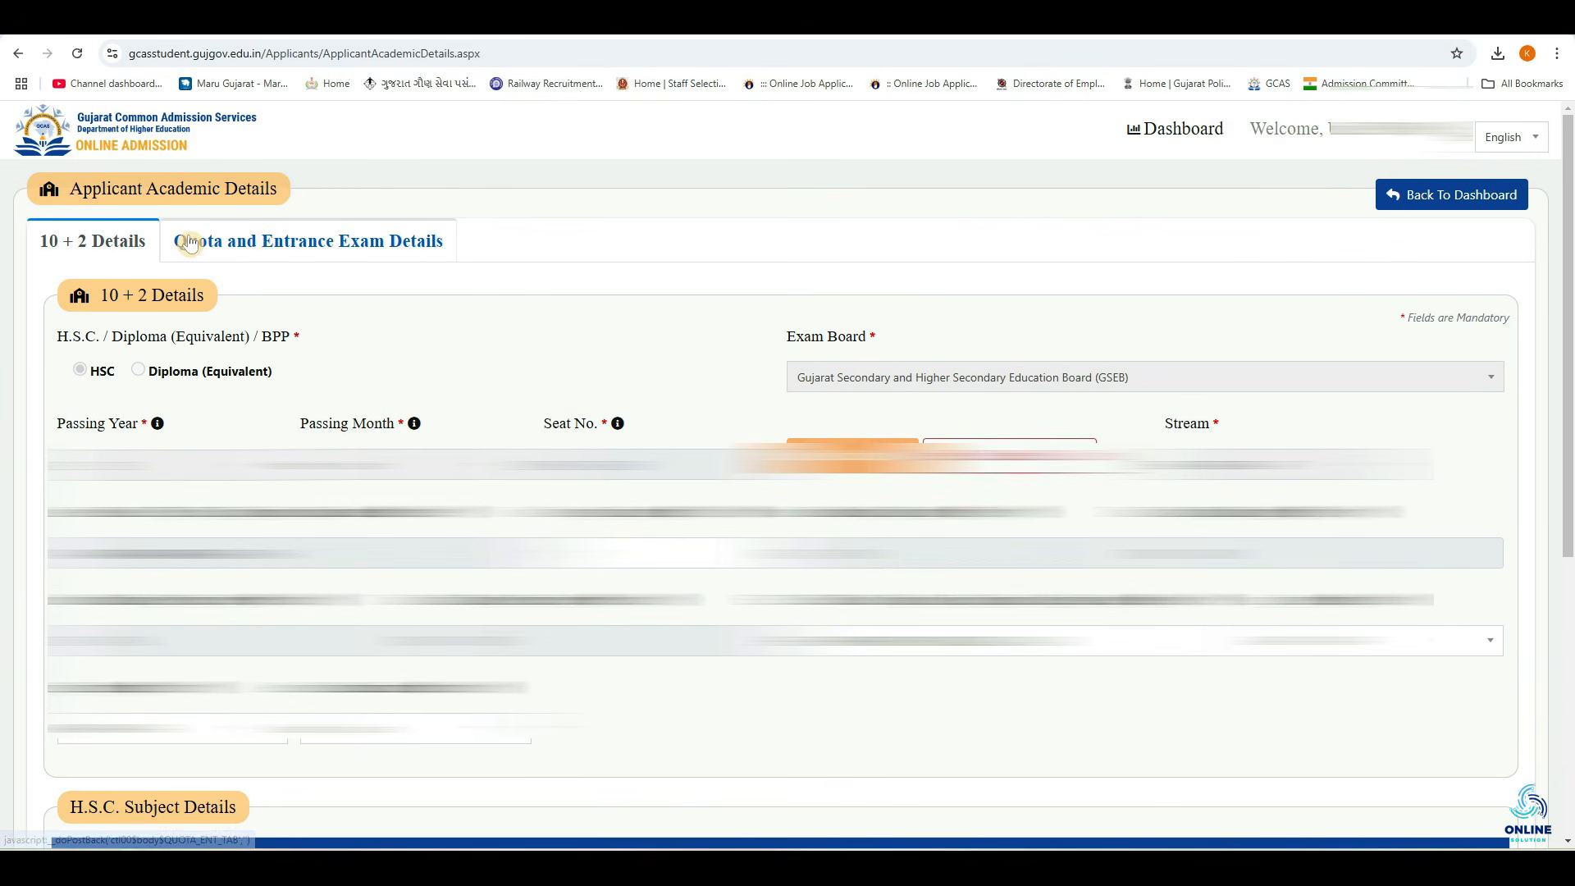
{"action": "left_click", "coordinate": [332, 246]}
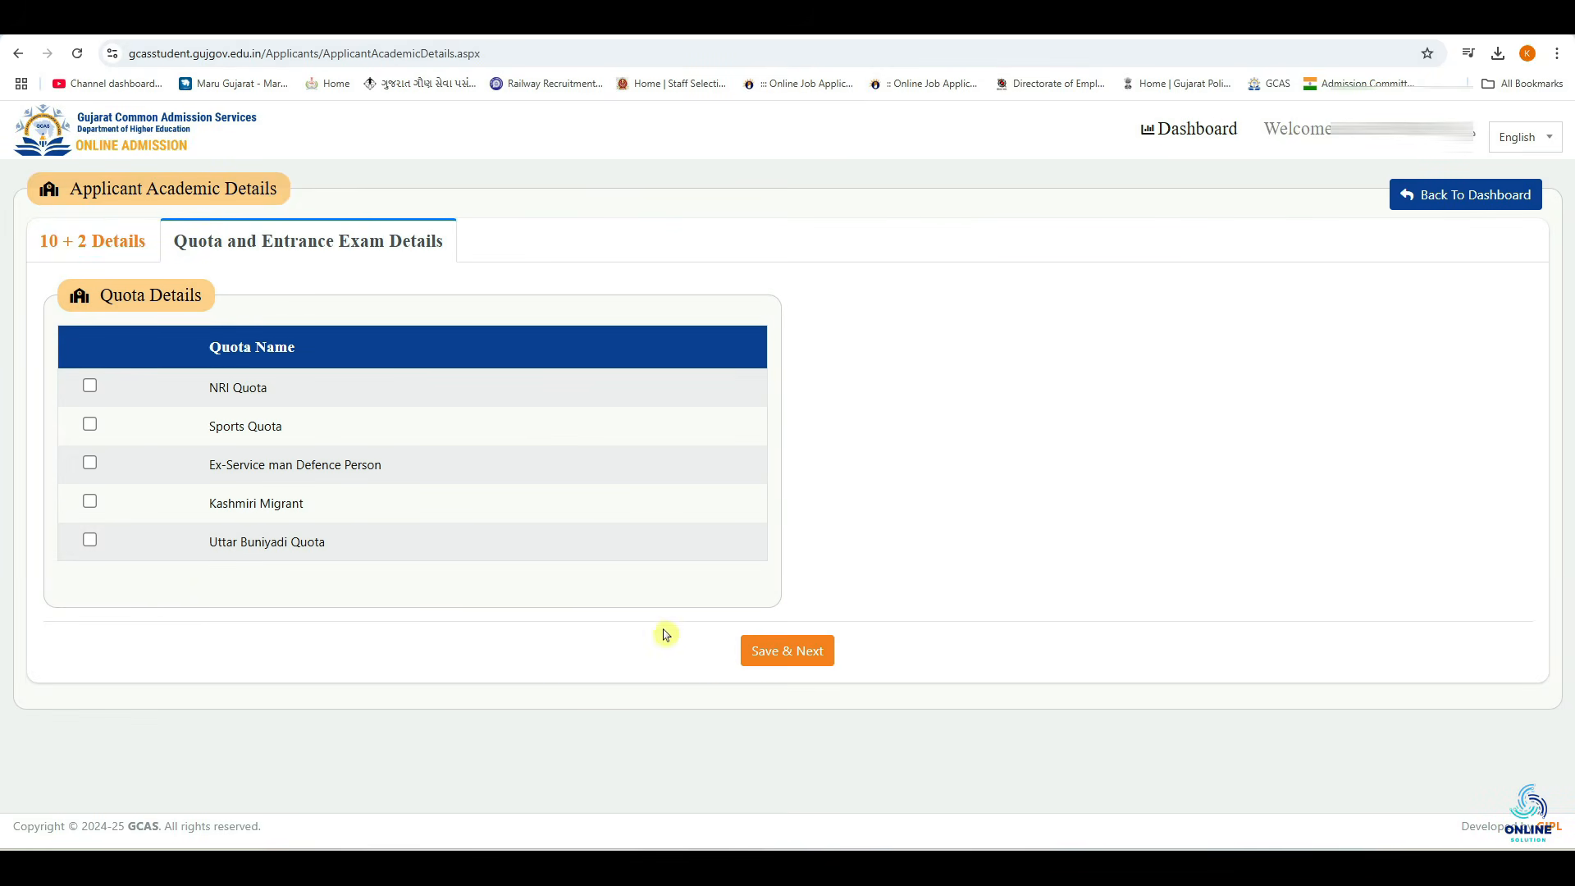
{"action": "left_click", "coordinate": [776, 661]}
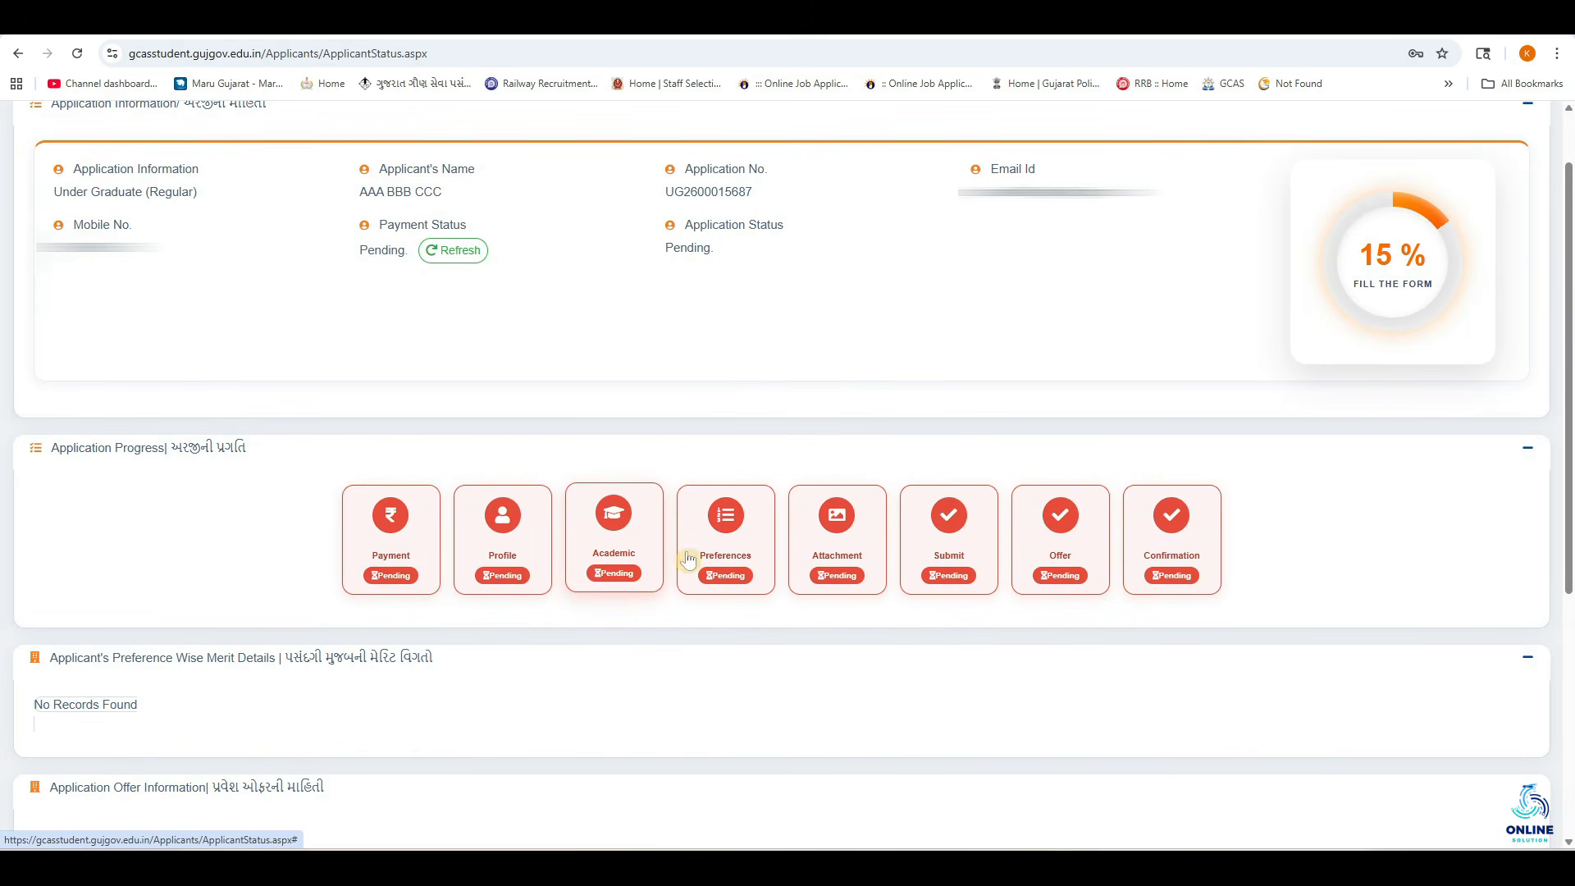
Open the application's Preferences section and select MAHARAJA KRISHNAKUMARSINHJI BHAVNAGAR UNIVERSITY as the university
{"action": "left_click", "coordinate": [730, 535]}
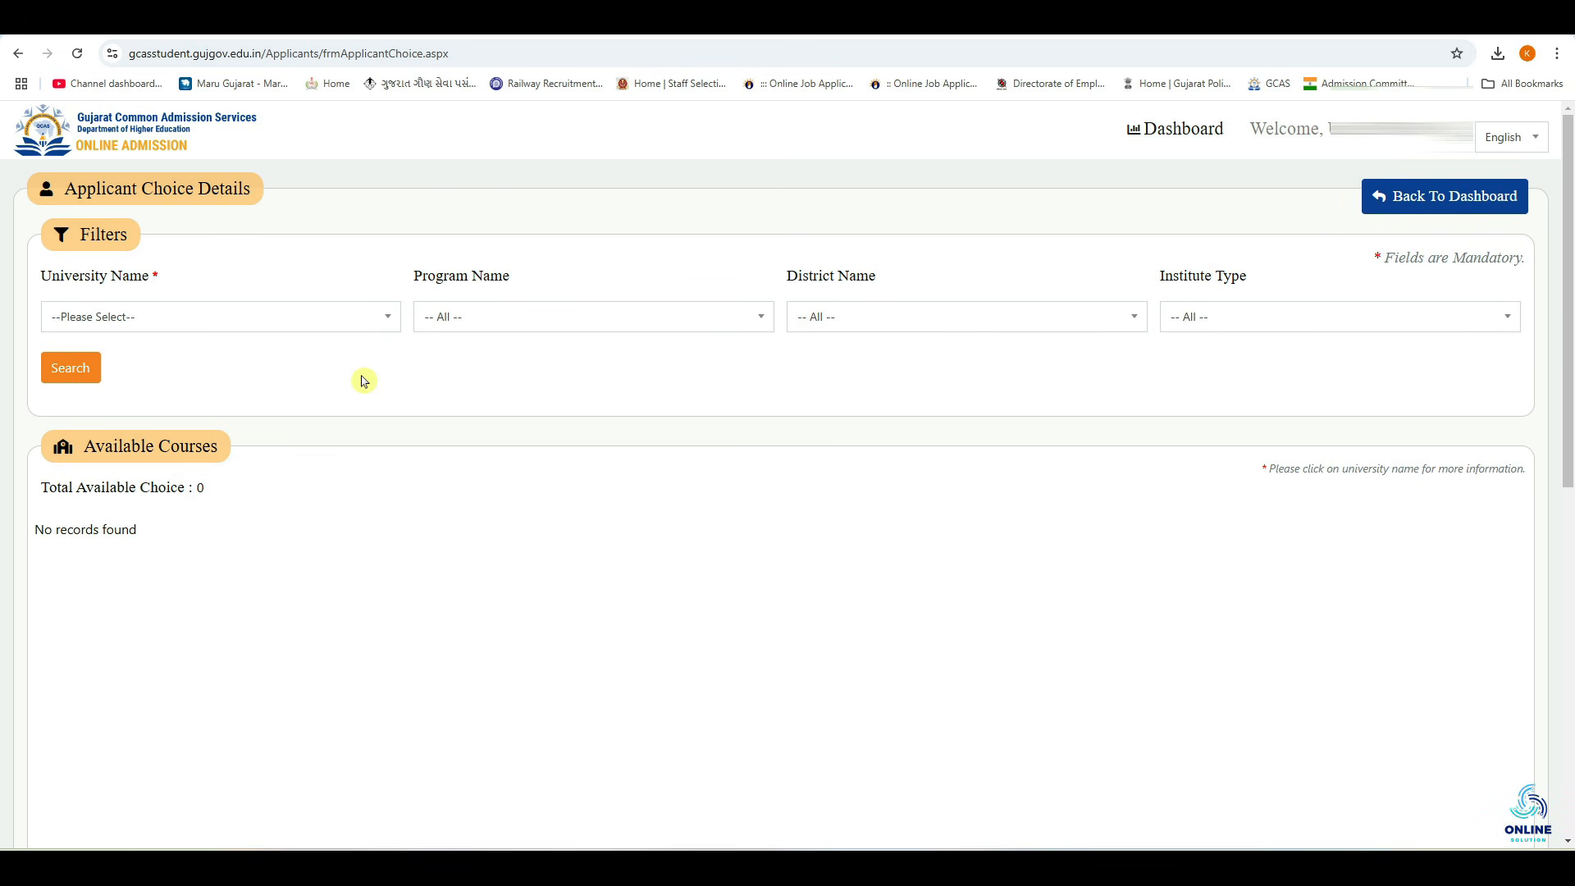
{"action": "left_click", "coordinate": [247, 332]}
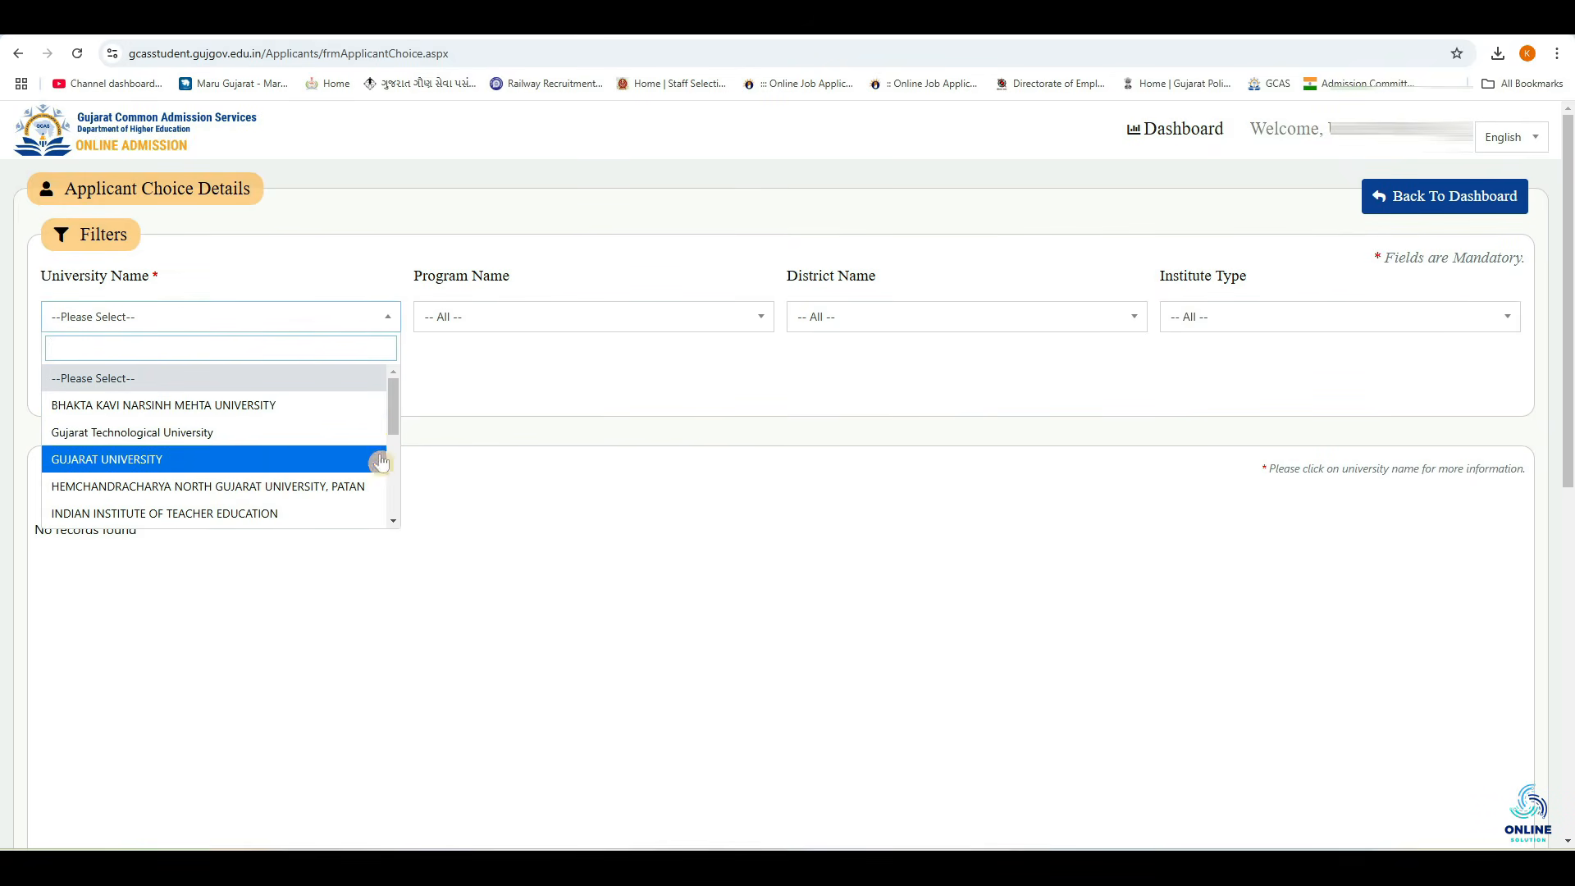
{"action": "left_click_drag", "start_coordinate": [395, 427], "coordinate": [395, 463]}
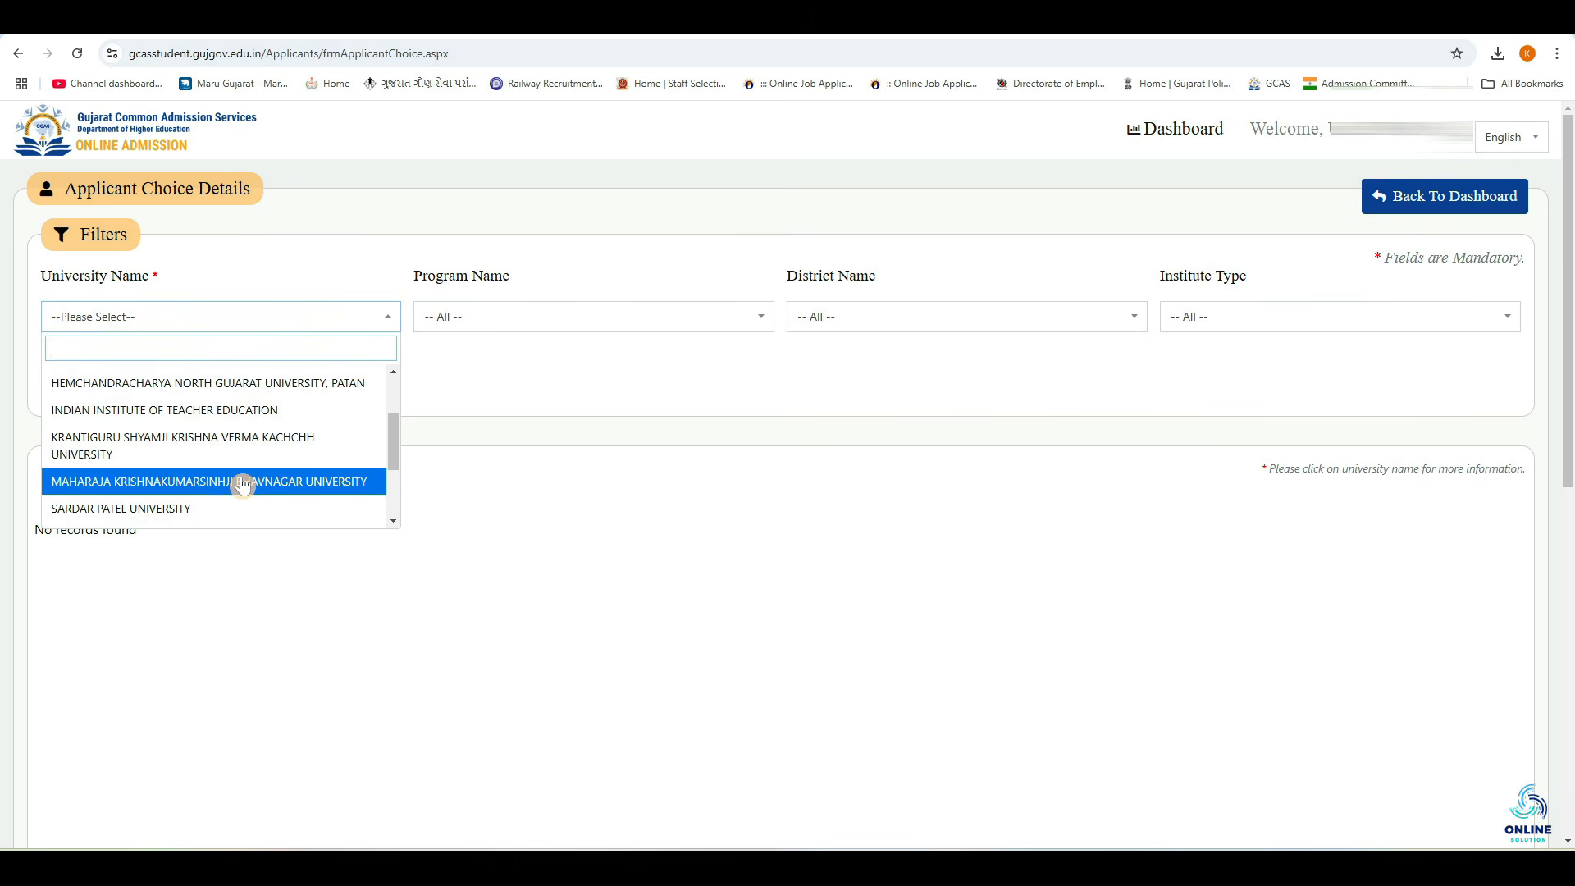
{"action": "left_click", "coordinate": [212, 487]}
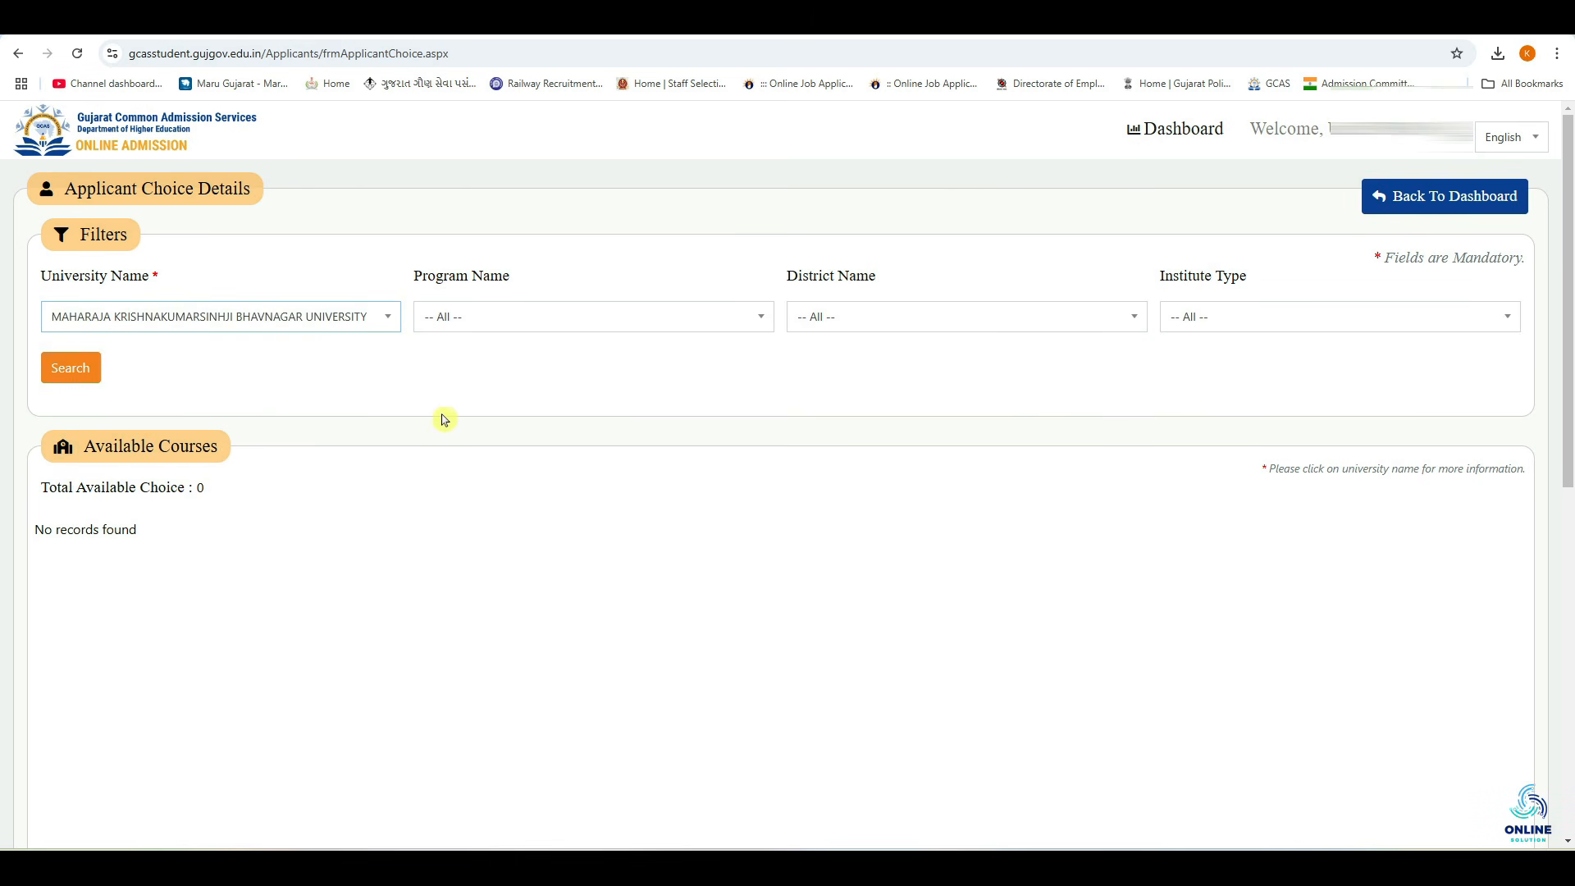
Filter the course choices to the BACHELOR OF ARTS program and the BHAVNAGAR district
{"action": "left_click", "coordinate": [526, 319]}
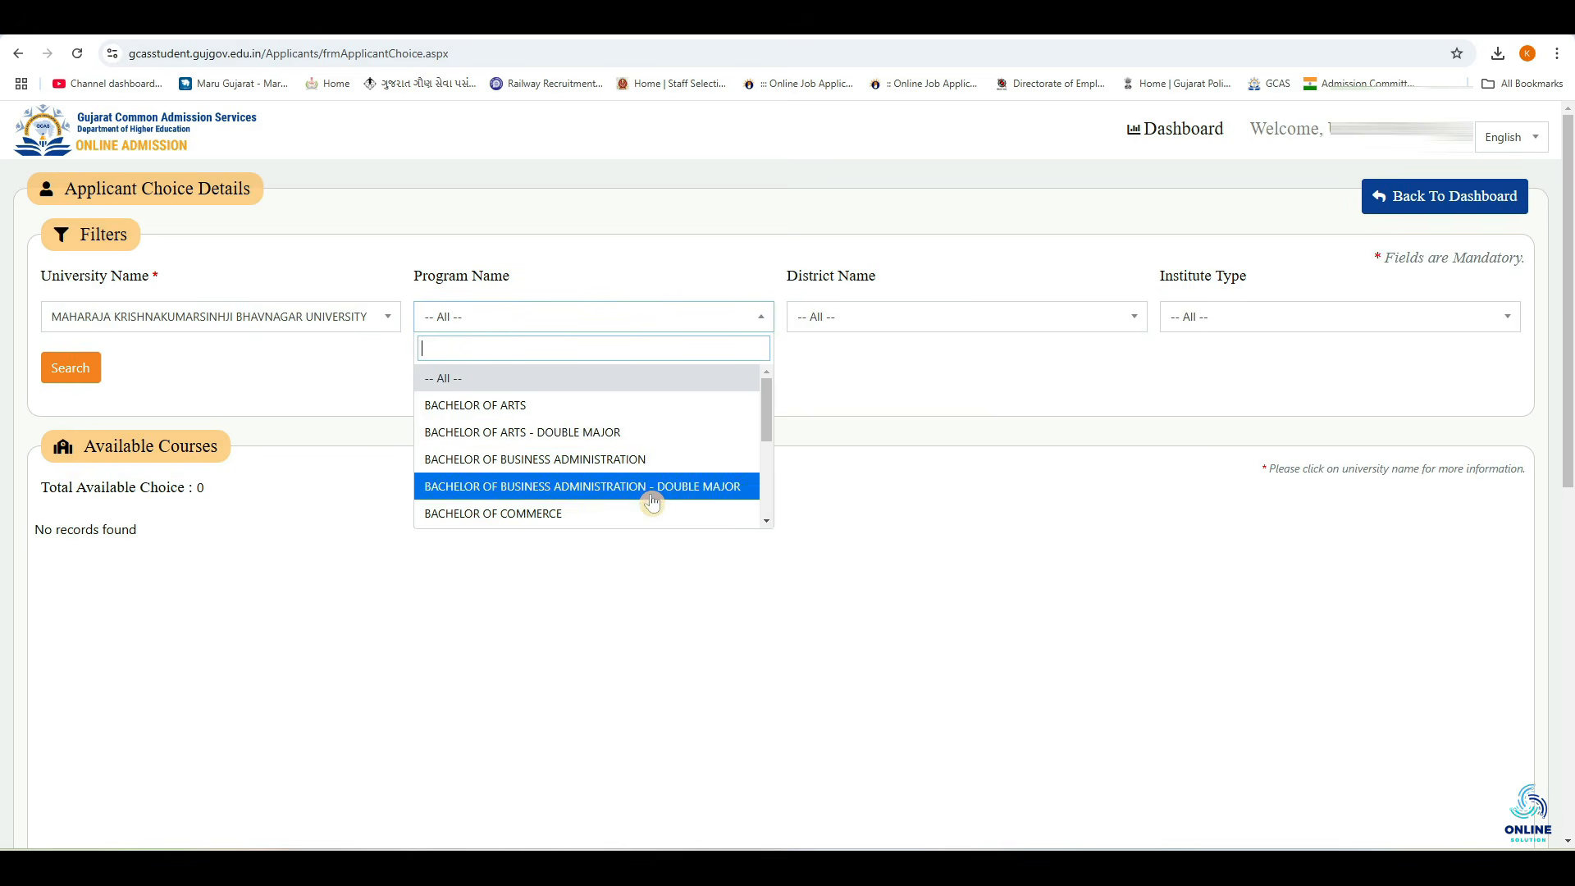
{"action": "left_click", "coordinate": [639, 417]}
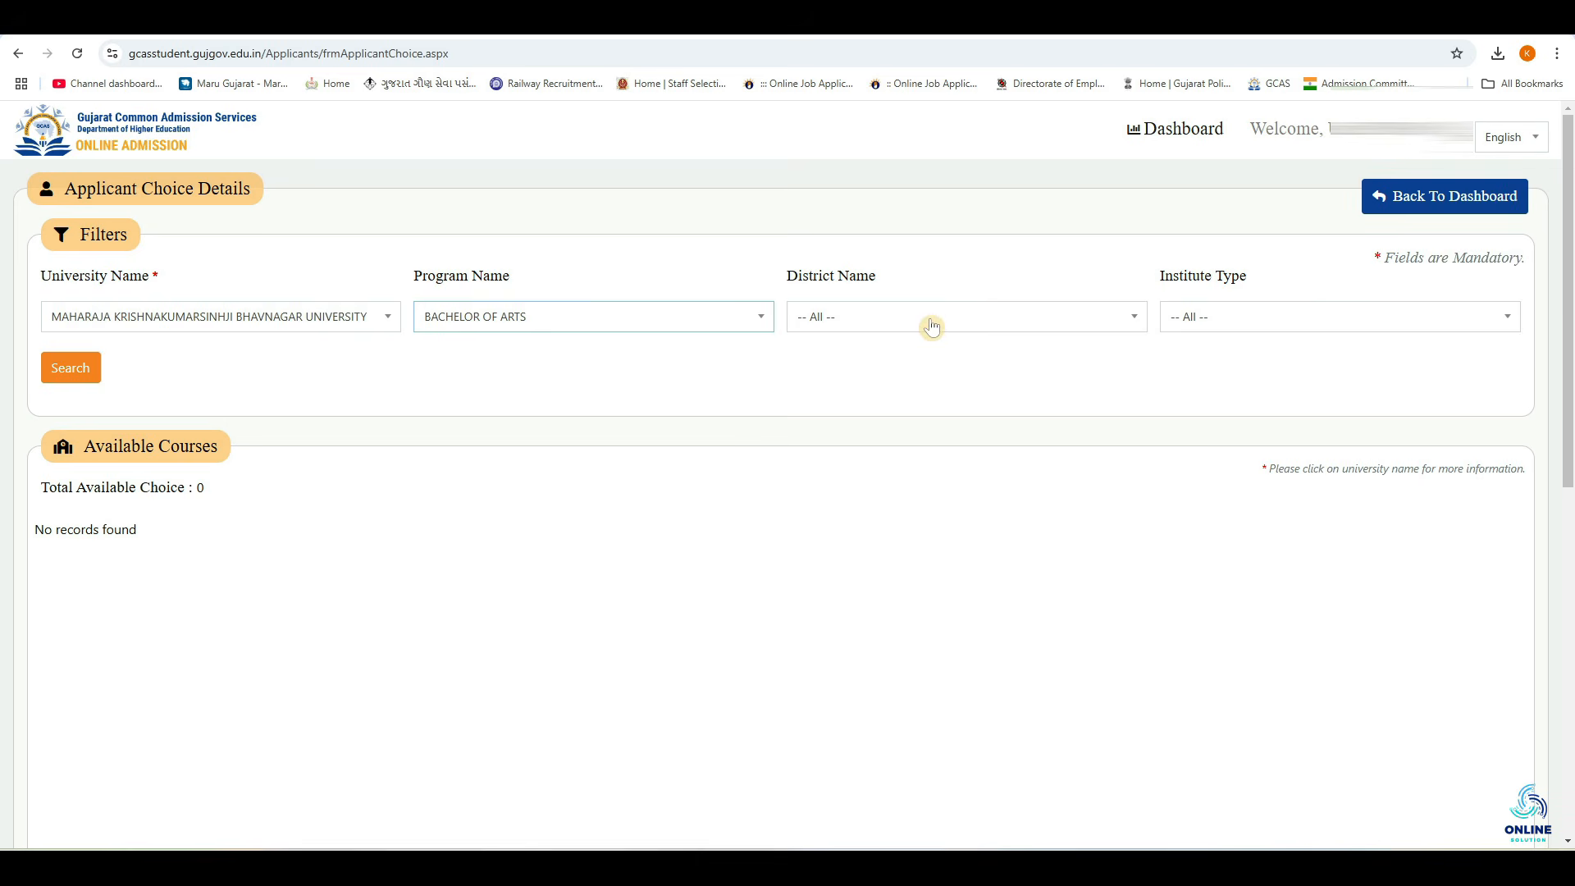
{"action": "left_click", "coordinate": [933, 324]}
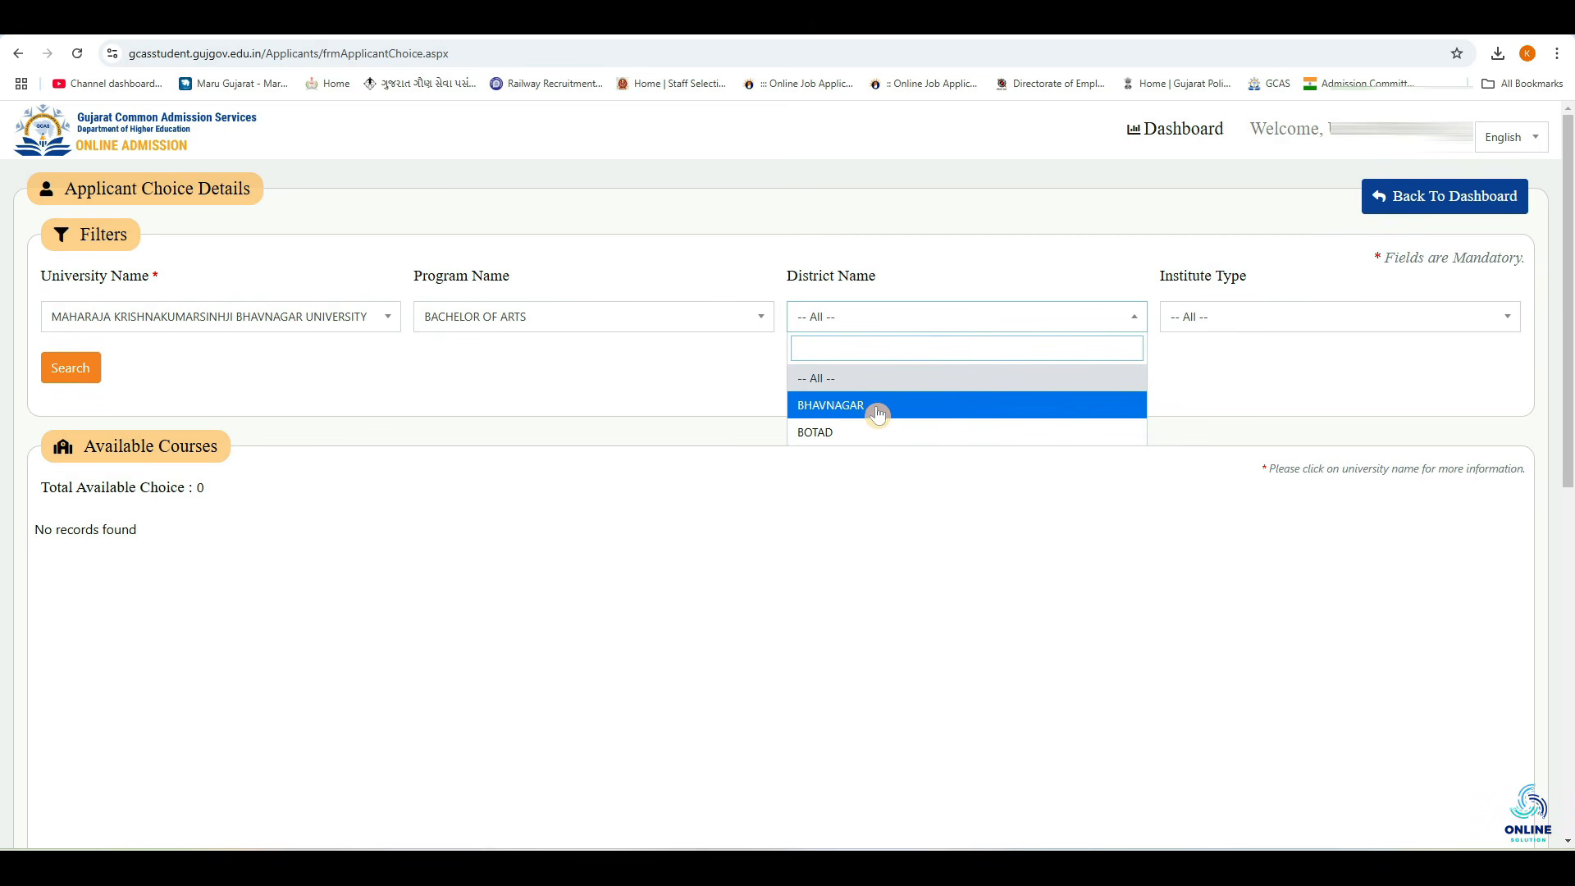
{"action": "left_click", "coordinate": [960, 415]}
Set the institute type to Government, search for matching courses, and review the available courses and applied choices
{"action": "left_click", "coordinate": [1278, 318]}
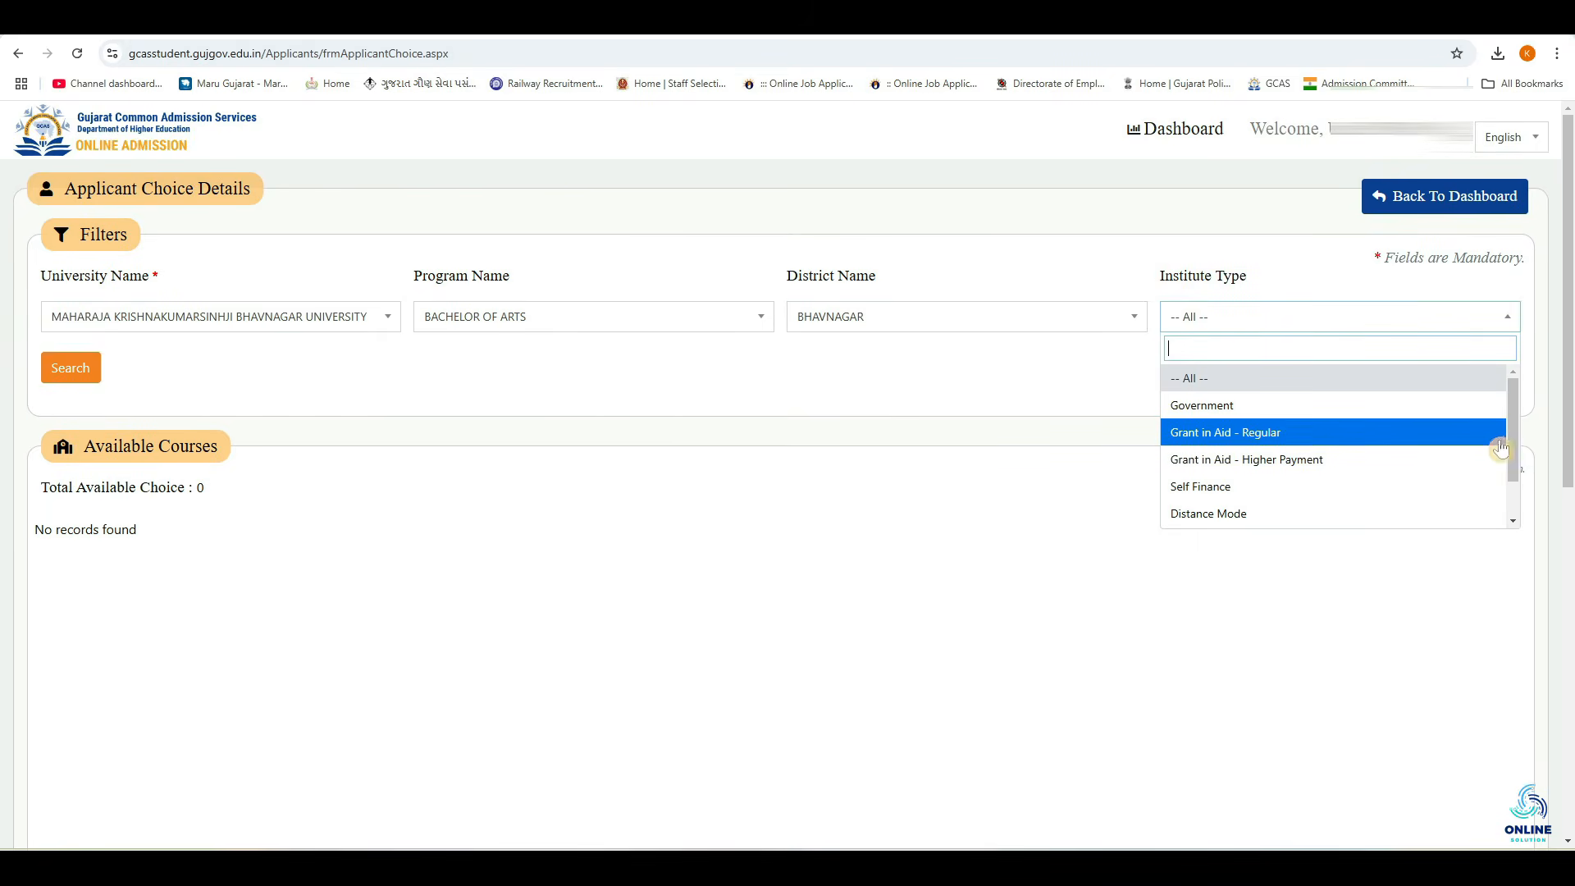
{"action": "left_click", "coordinate": [1296, 412]}
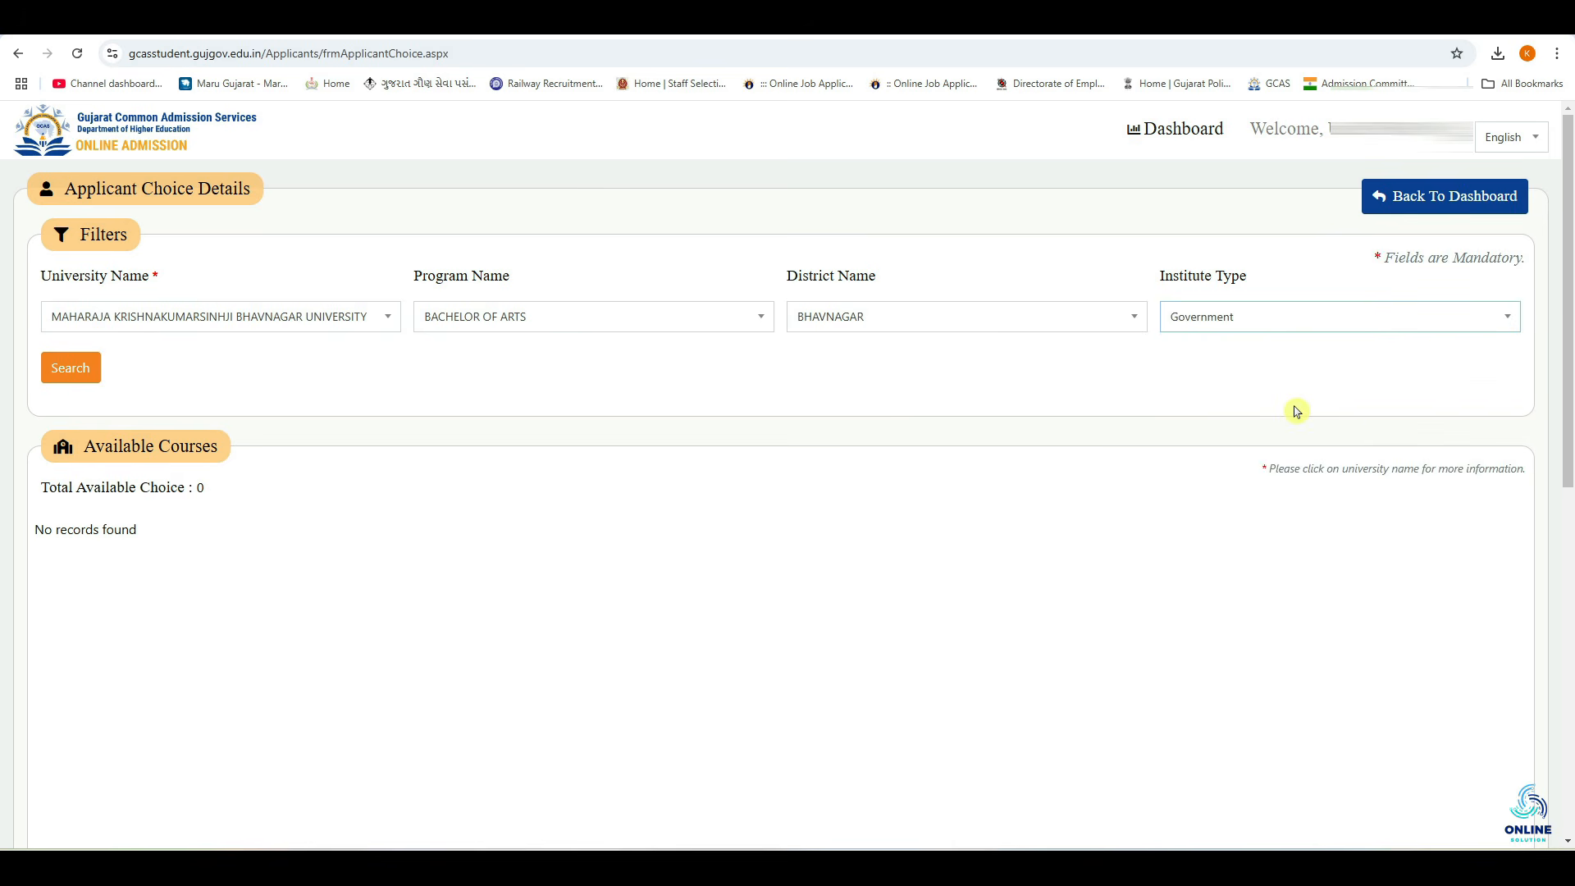
{"action": "left_click", "coordinate": [80, 374]}
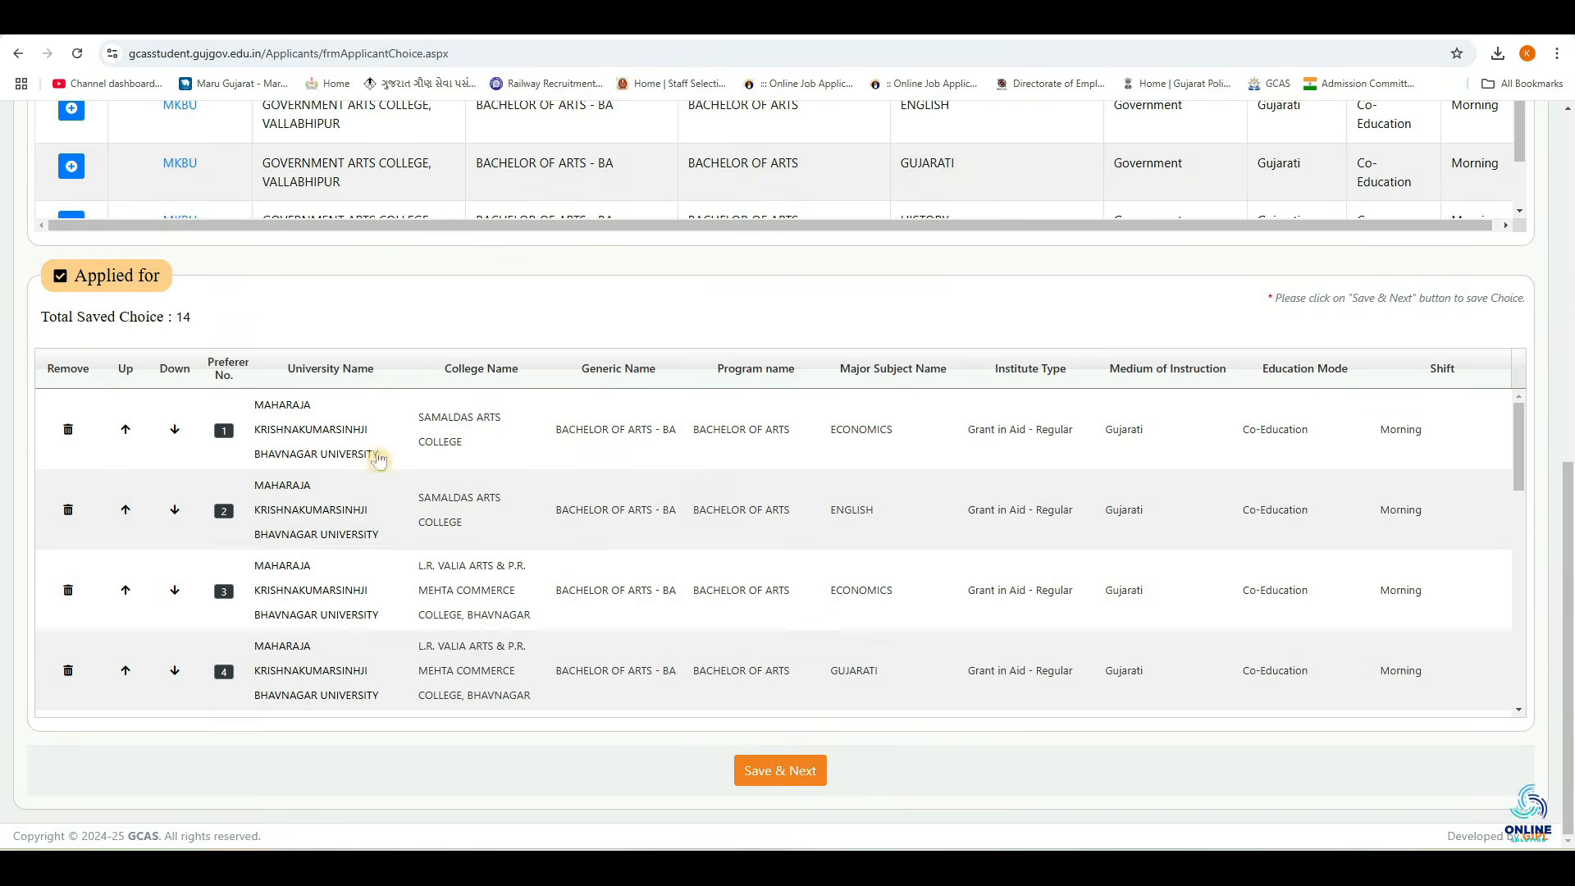
{"action": "scroll", "coordinate": [379, 460], "scroll_direction": "up", "scroll_amount": 6}
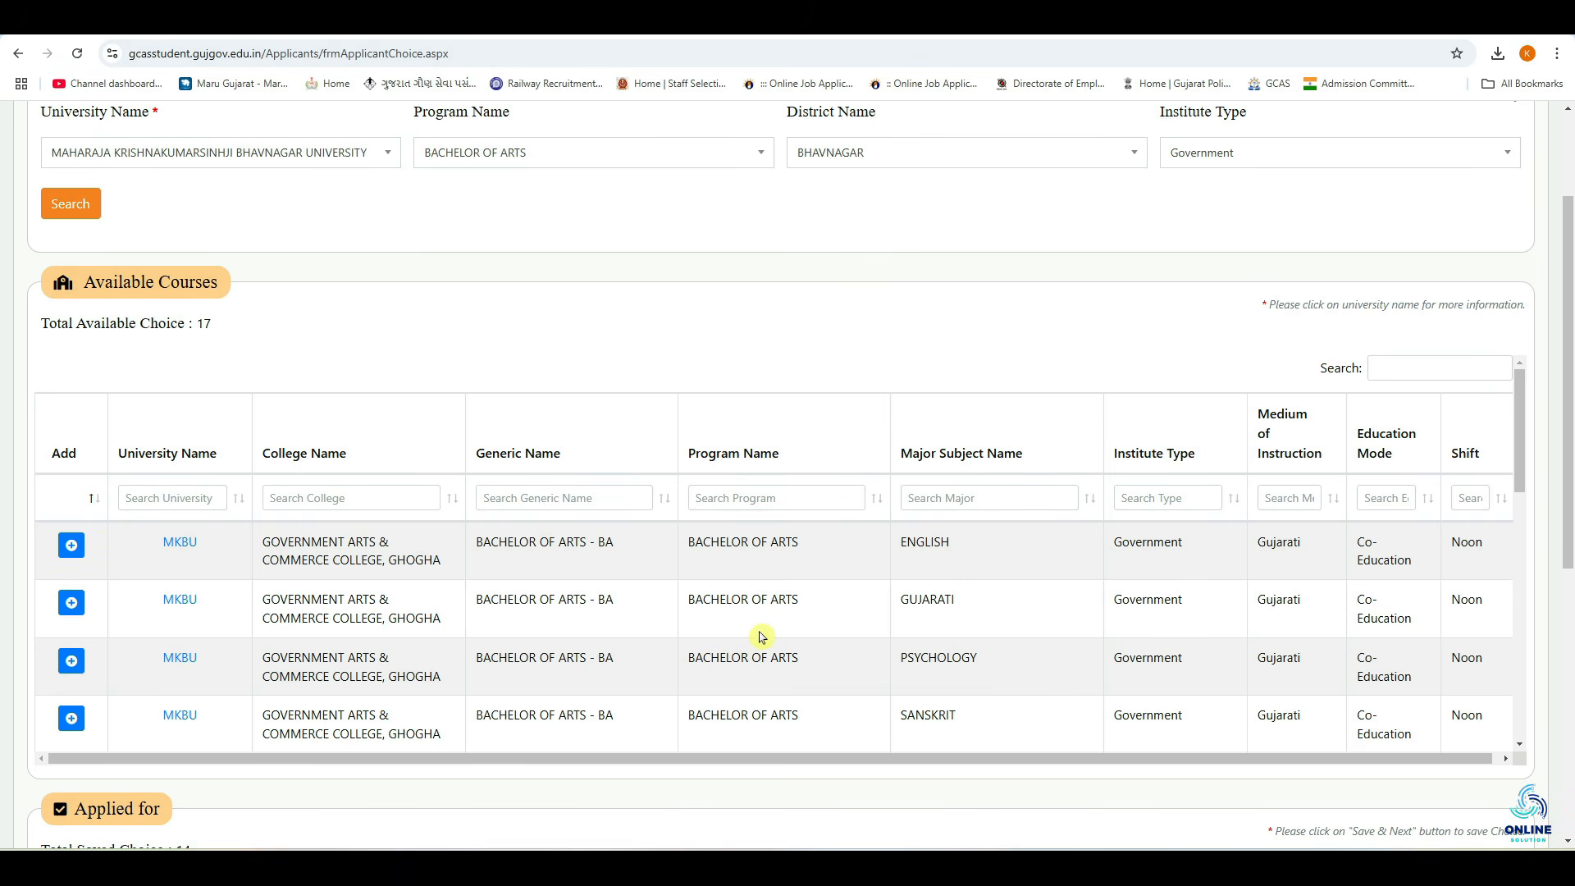
{"action": "scroll", "coordinate": [402, 611], "scroll_direction": "up", "scroll_amount": 1}
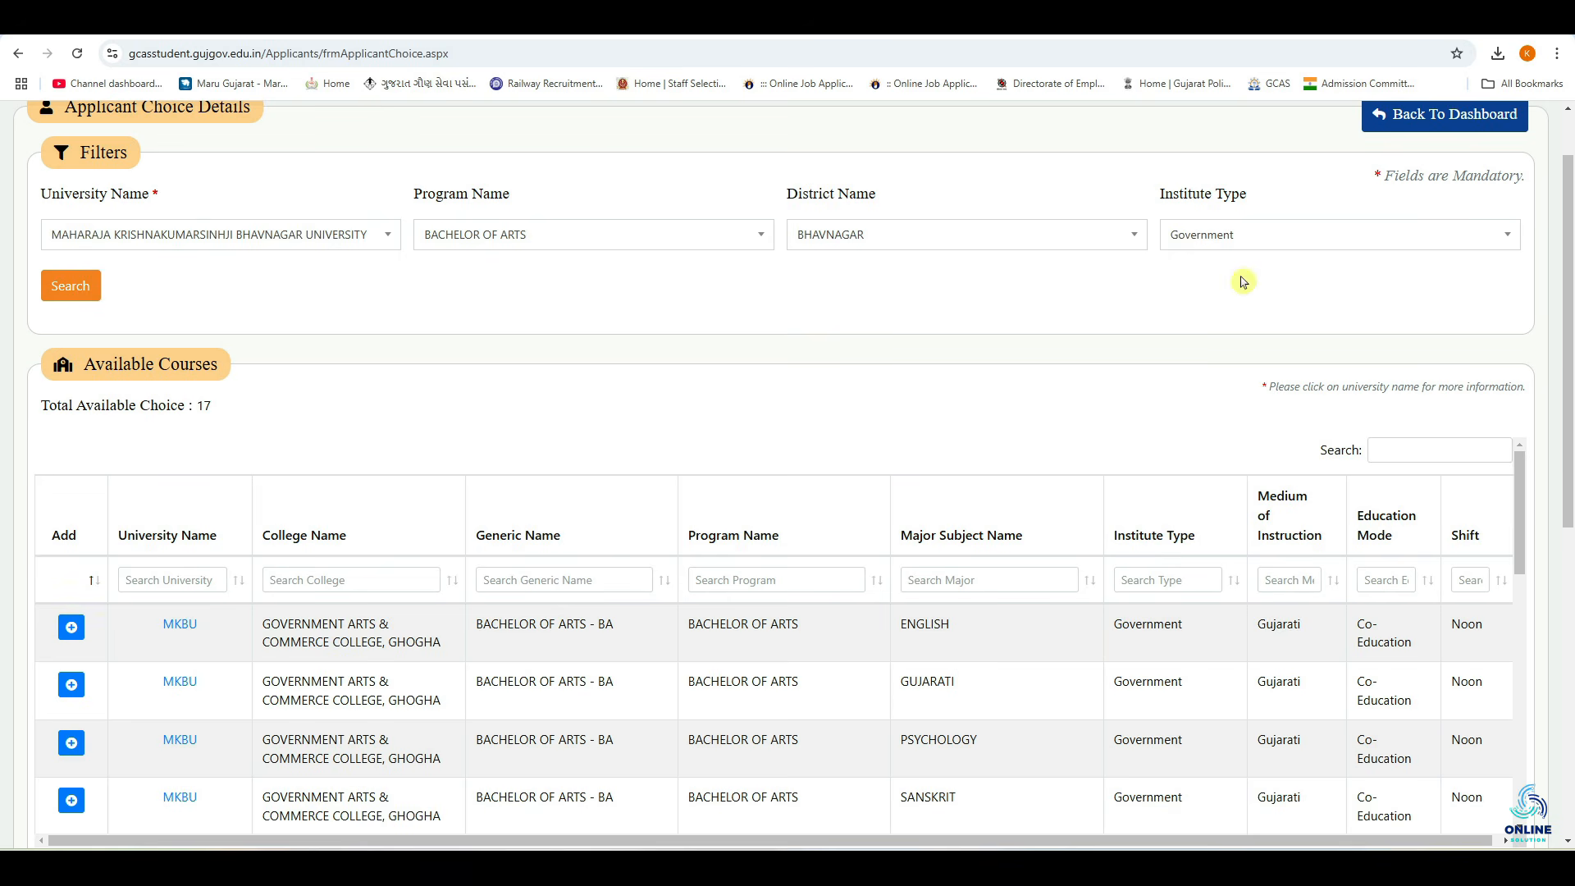
Set the institute type to Grant in Aid - Regular, search for matching courses, and view the other institute type options
{"action": "left_click", "coordinate": [1252, 246]}
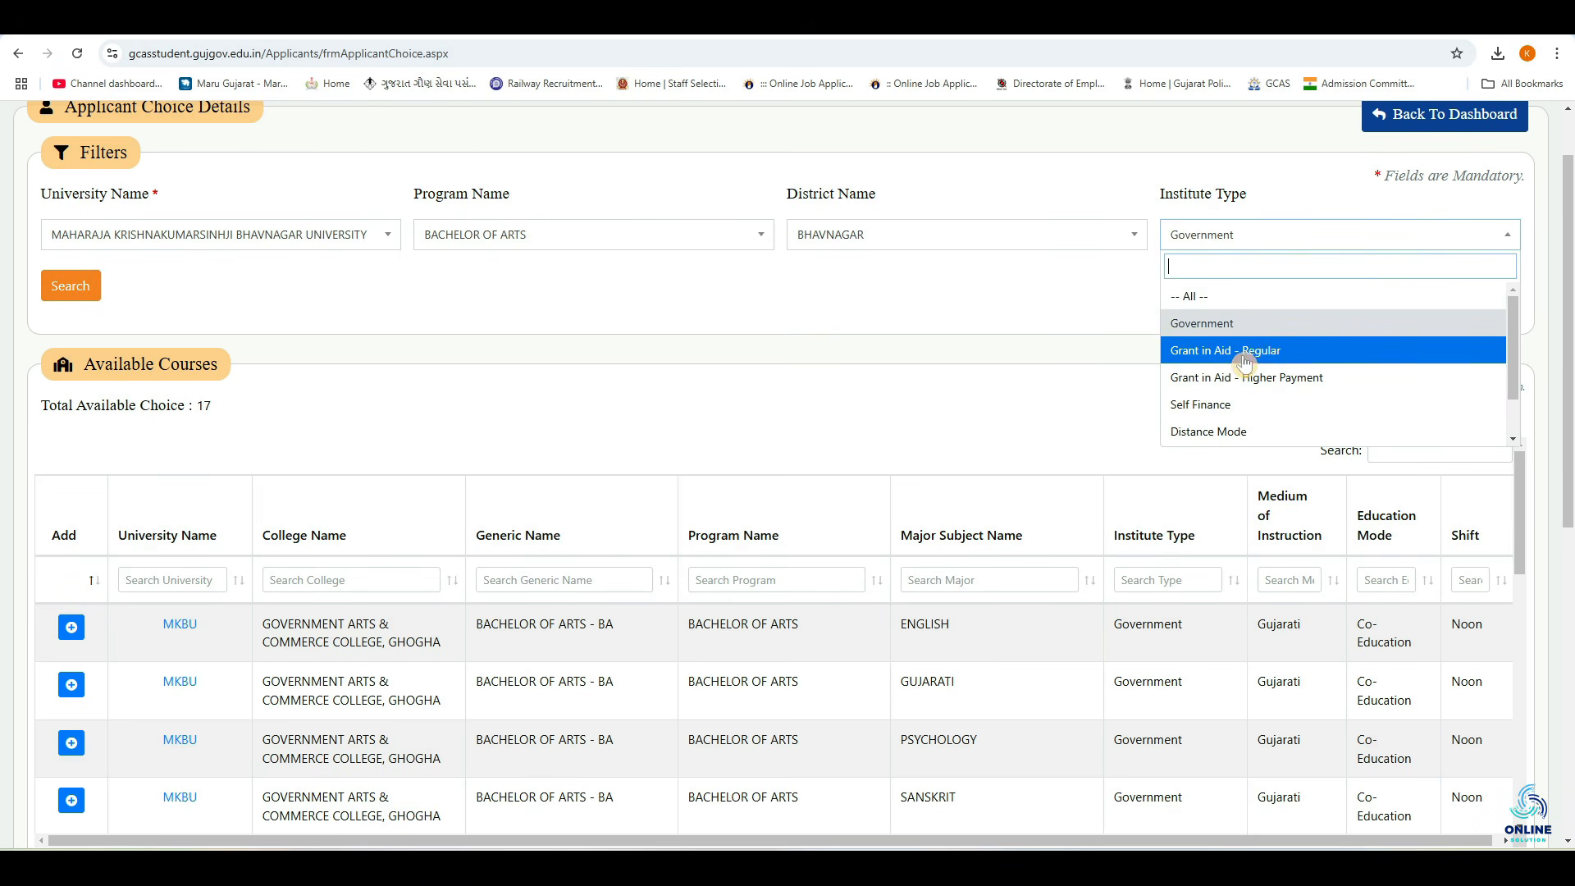
{"action": "left_click", "coordinate": [1271, 359]}
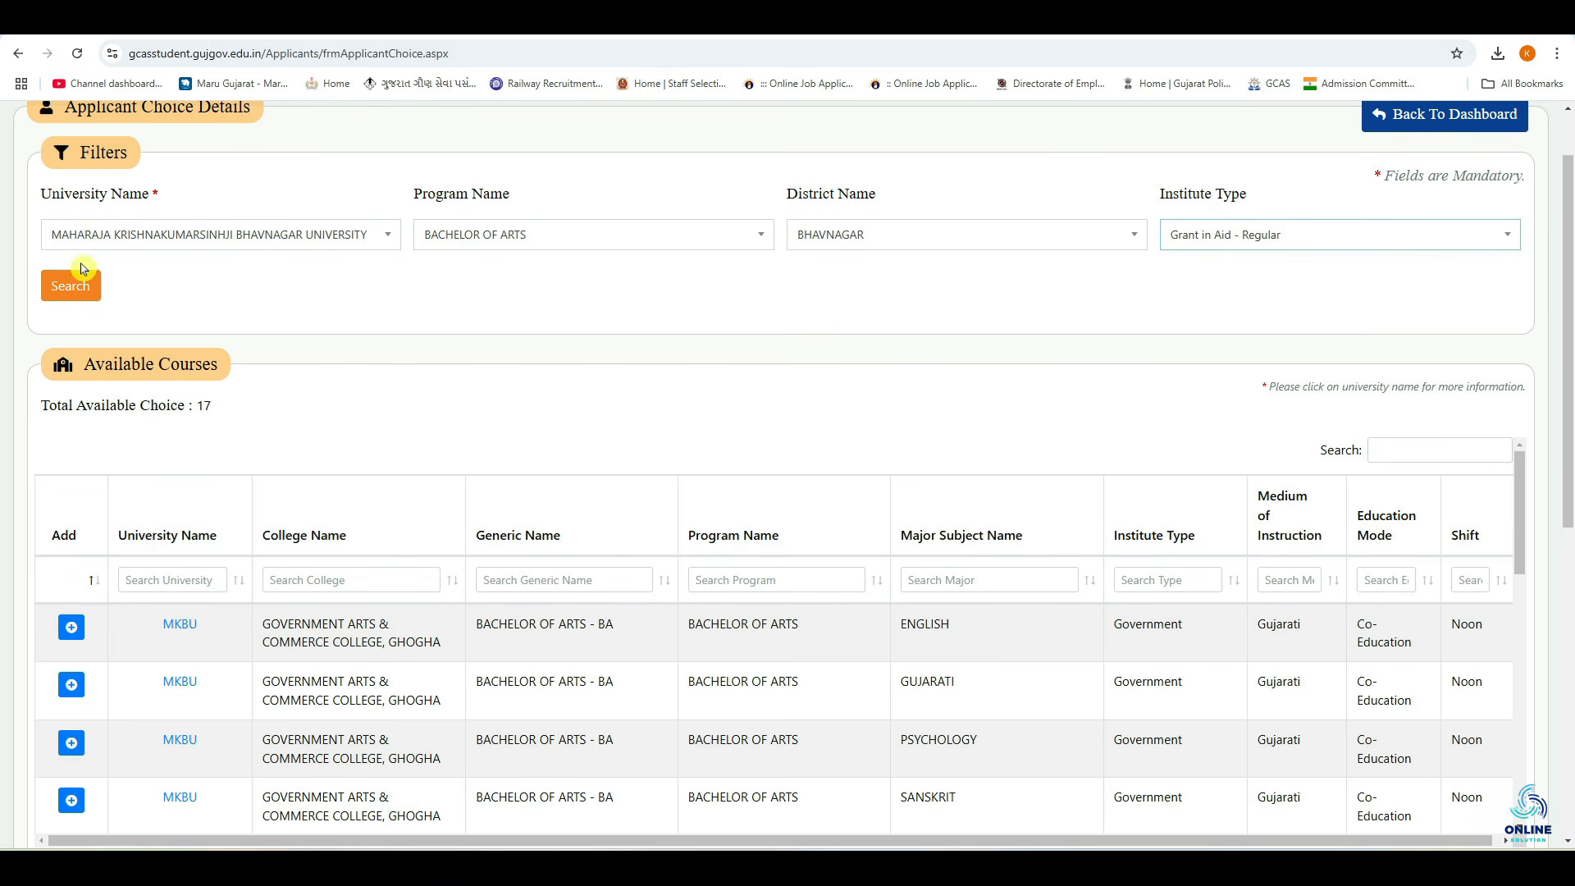
{"action": "left_click", "coordinate": [82, 300]}
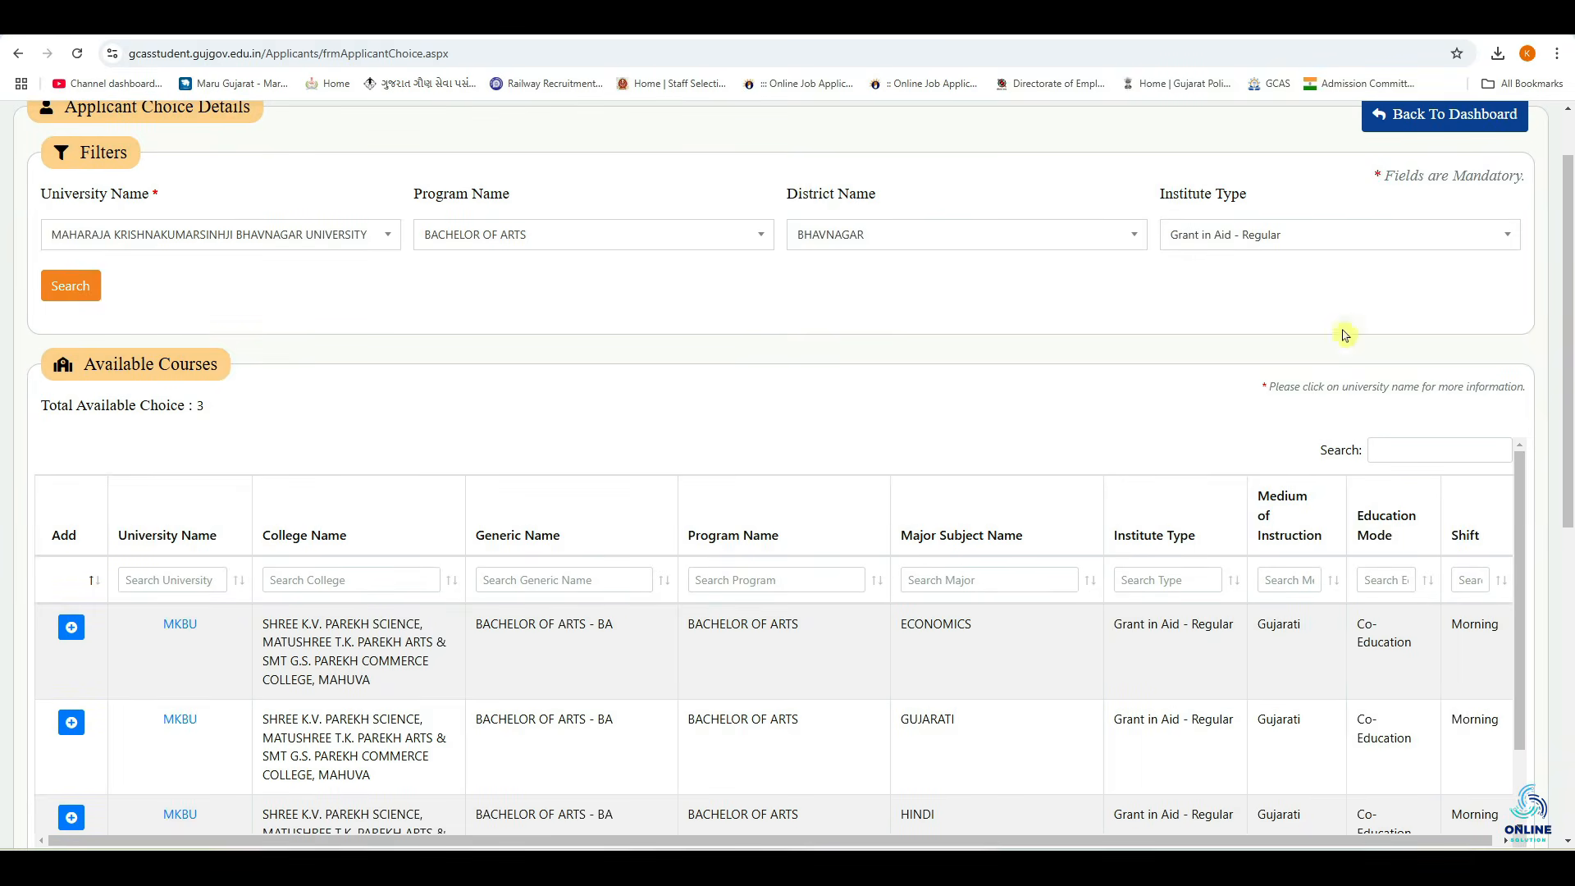
{"action": "left_click", "coordinate": [1334, 246]}
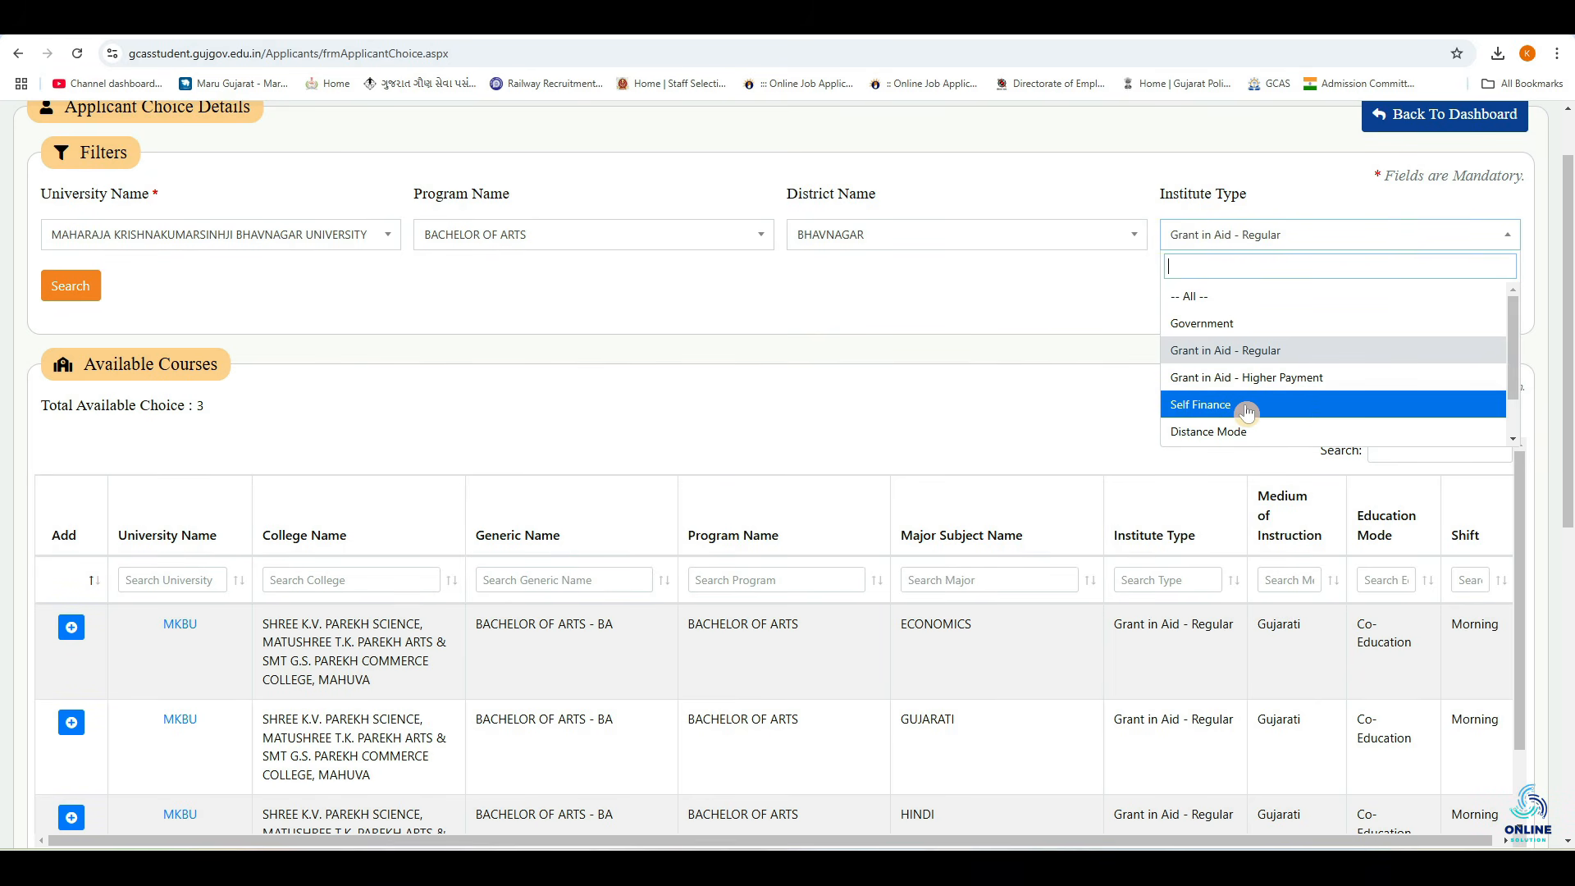
Review the preference order of the applied course choices and save them
{"action": "scroll", "coordinate": [1247, 410], "scroll_direction": "down", "scroll_amount": 1}
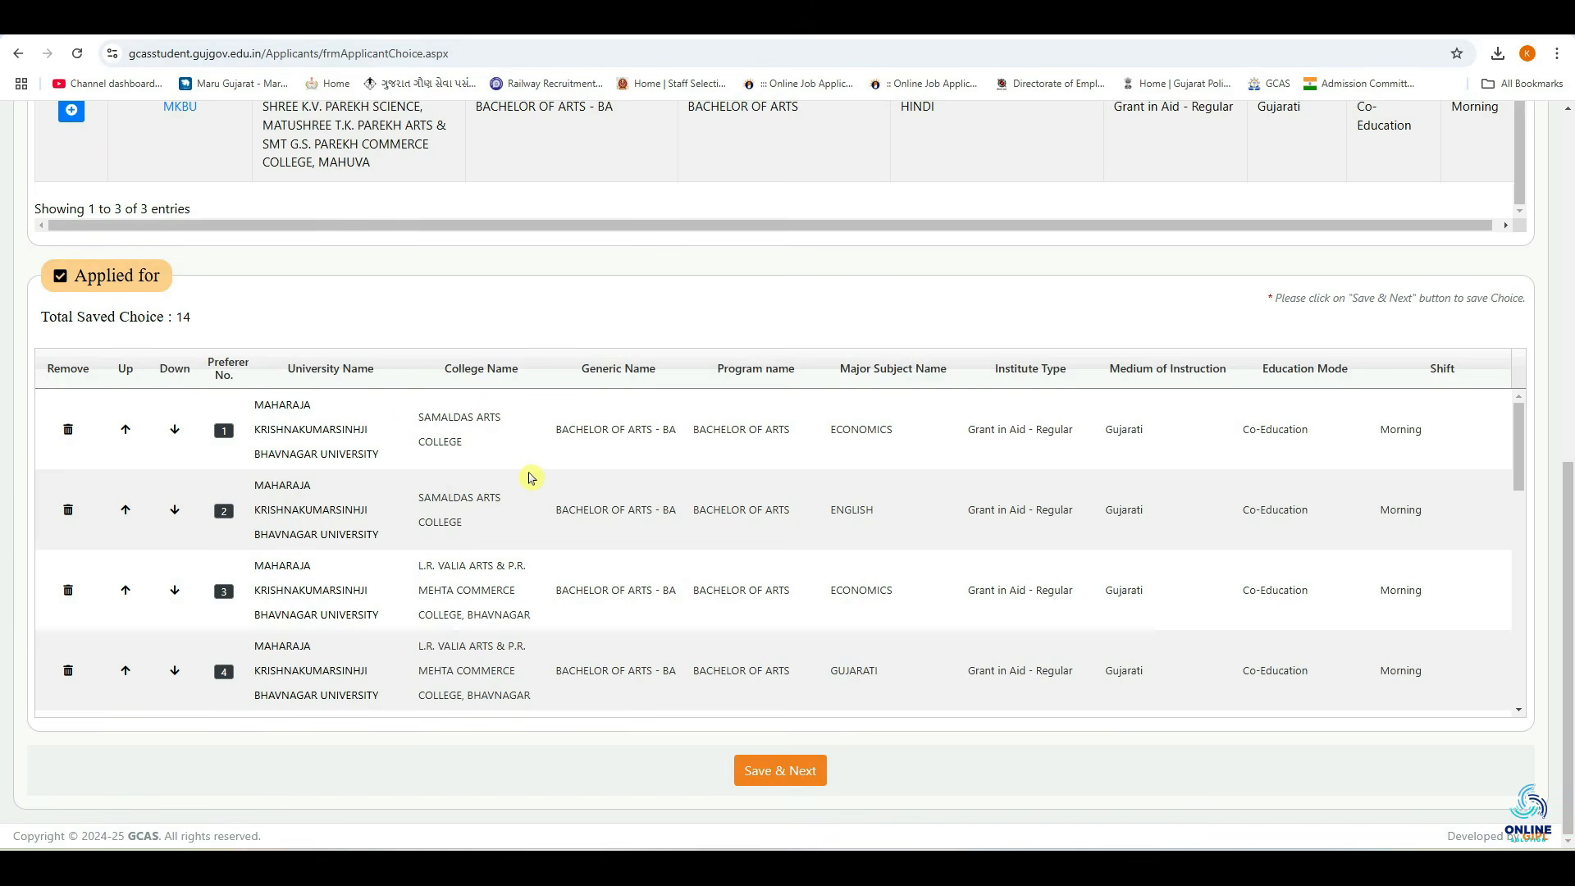
{"action": "scroll", "coordinate": [536, 526], "scroll_direction": "down", "scroll_amount": 5}
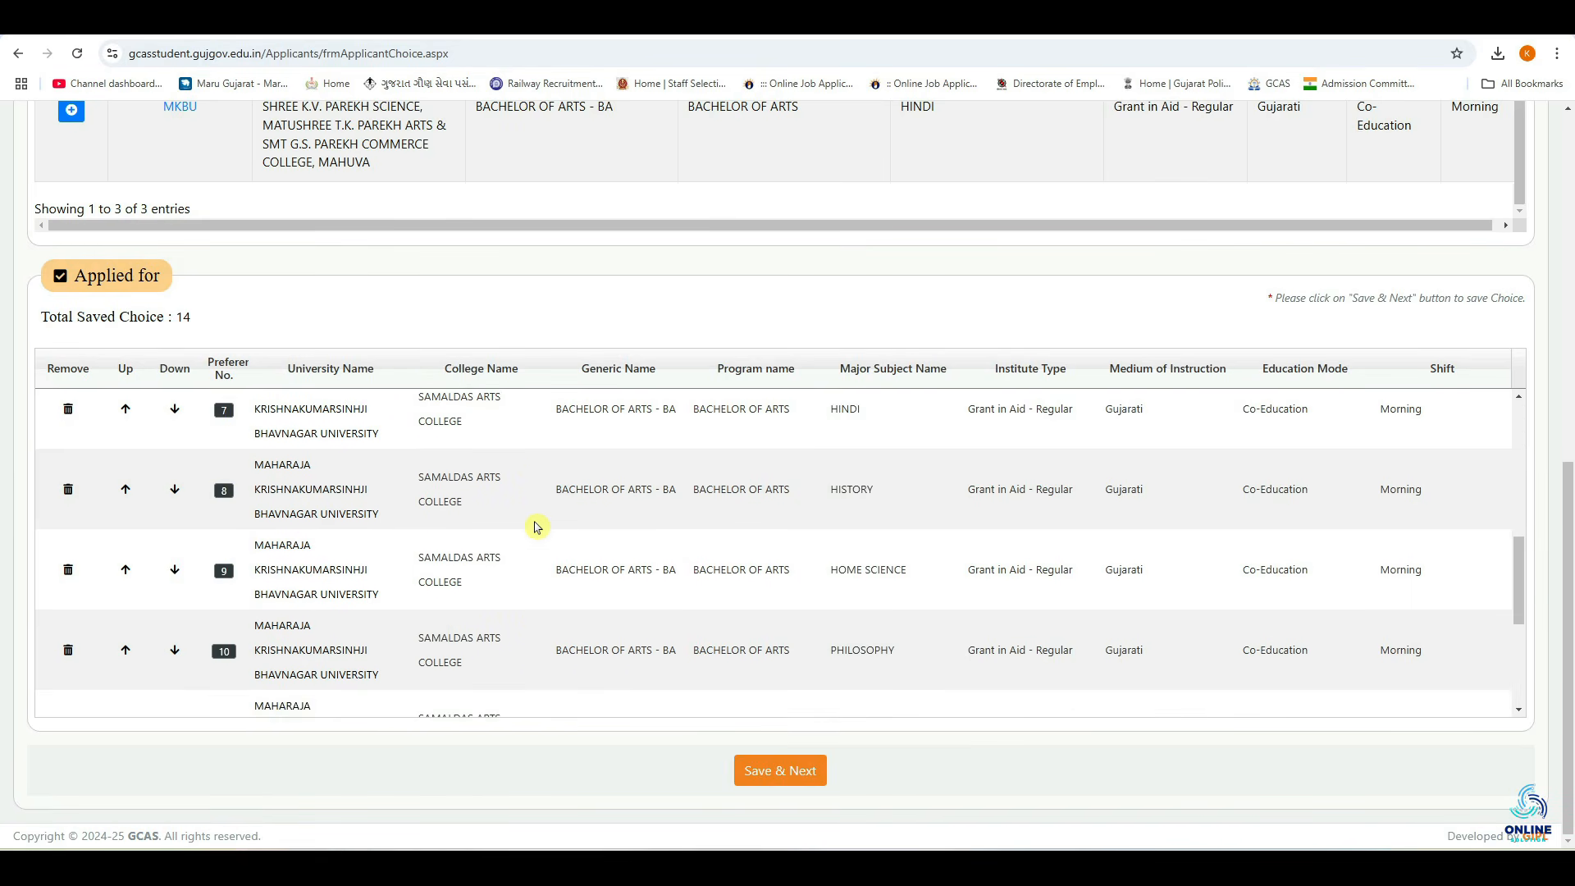
{"action": "scroll", "coordinate": [517, 525], "scroll_direction": "up", "scroll_amount": 5}
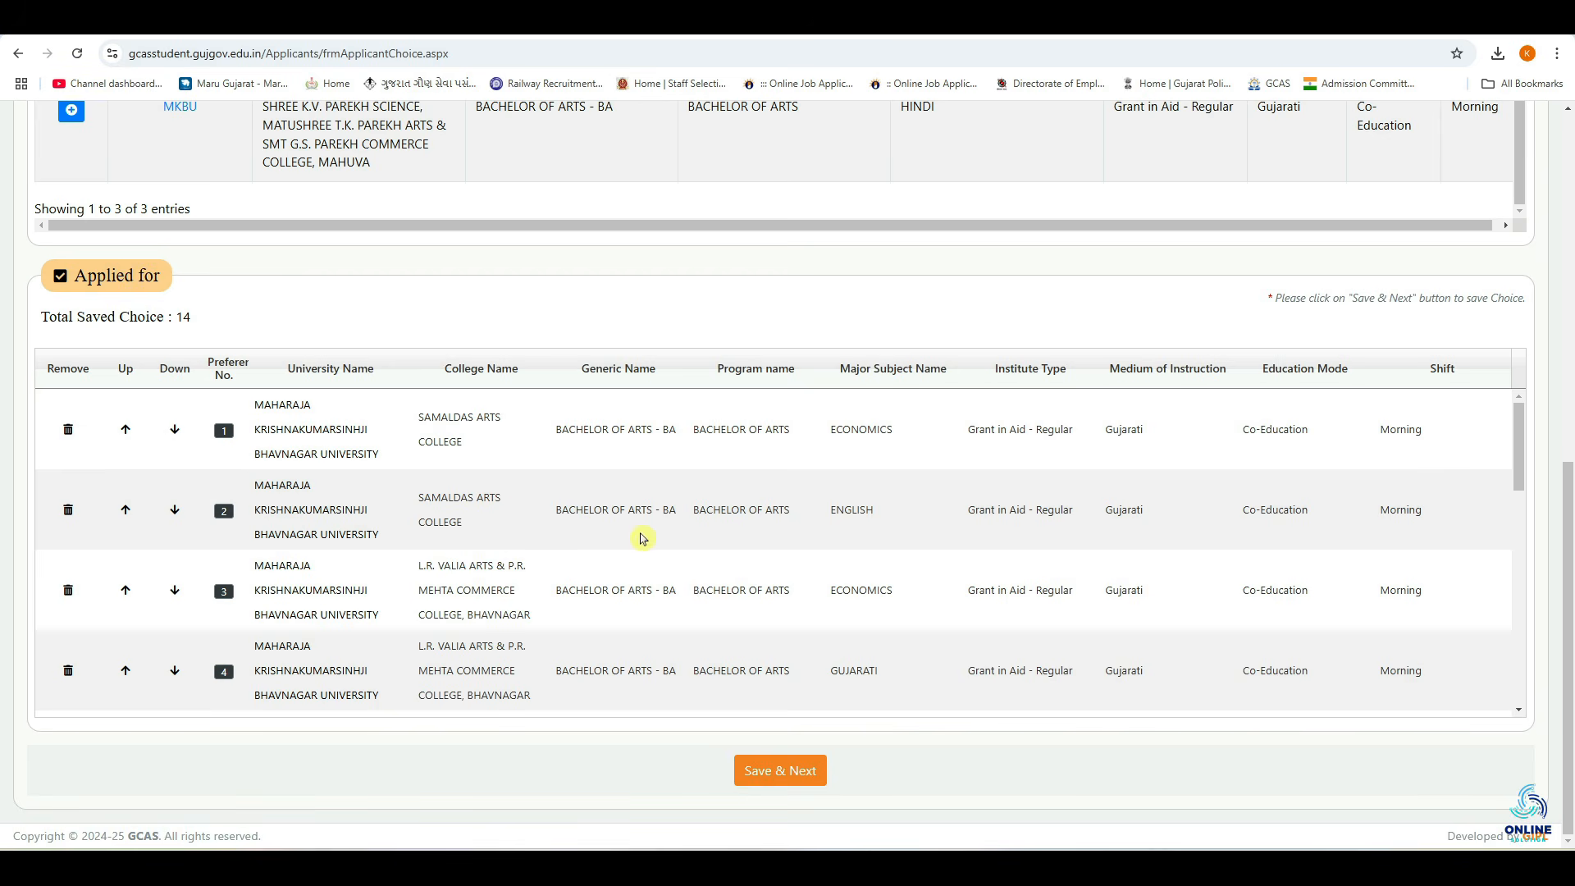
{"action": "left_click", "coordinate": [780, 773]}
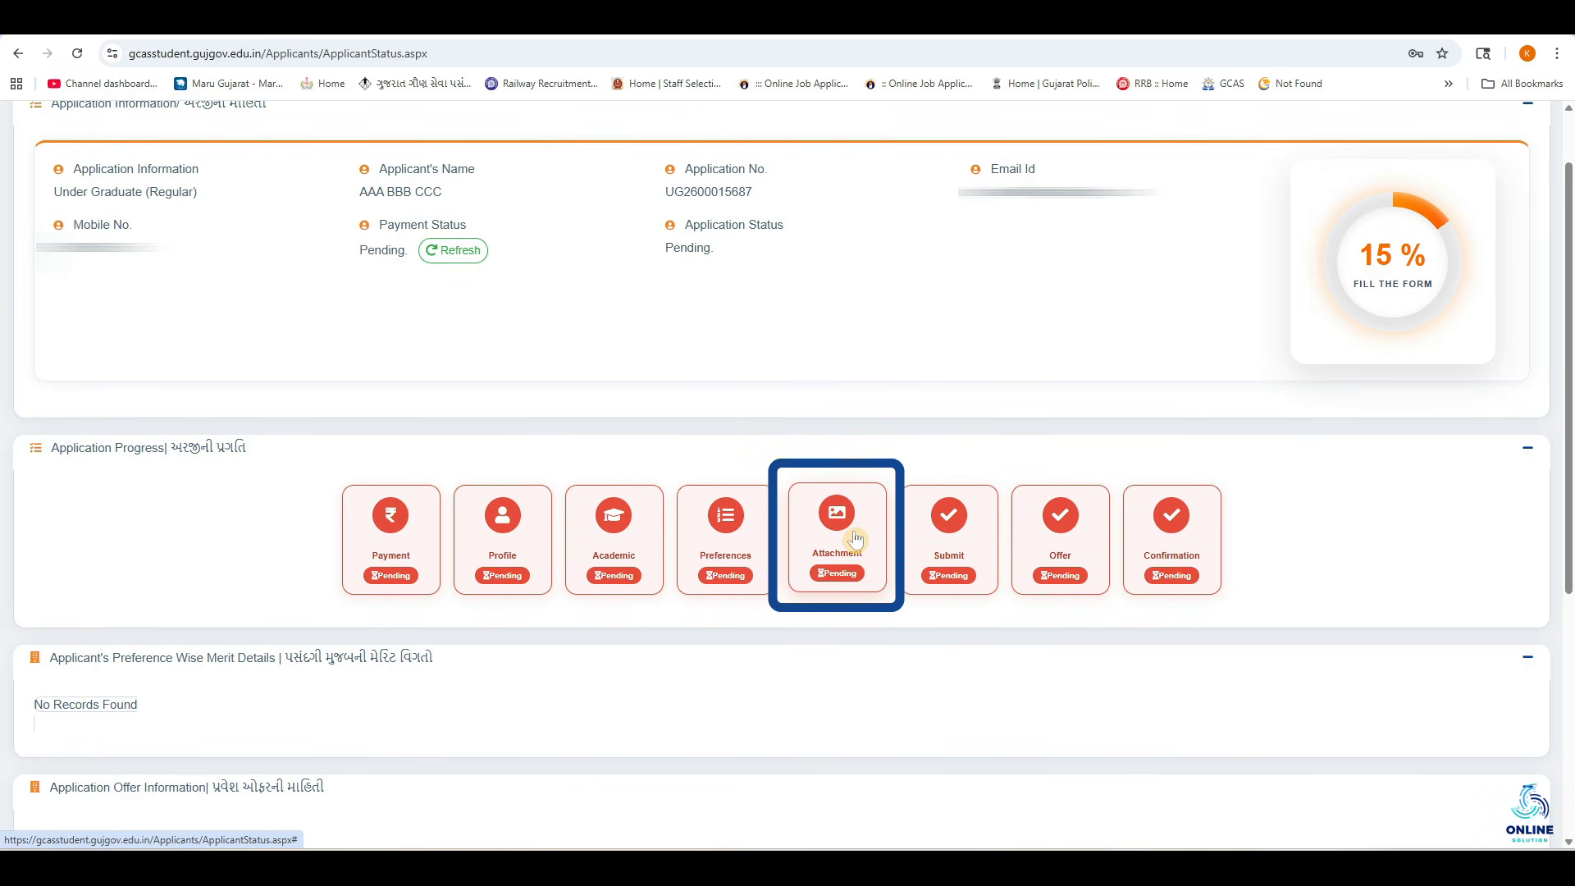
Open the application's Attachment section and save the certificate upload page
{"action": "left_click", "coordinate": [854, 538]}
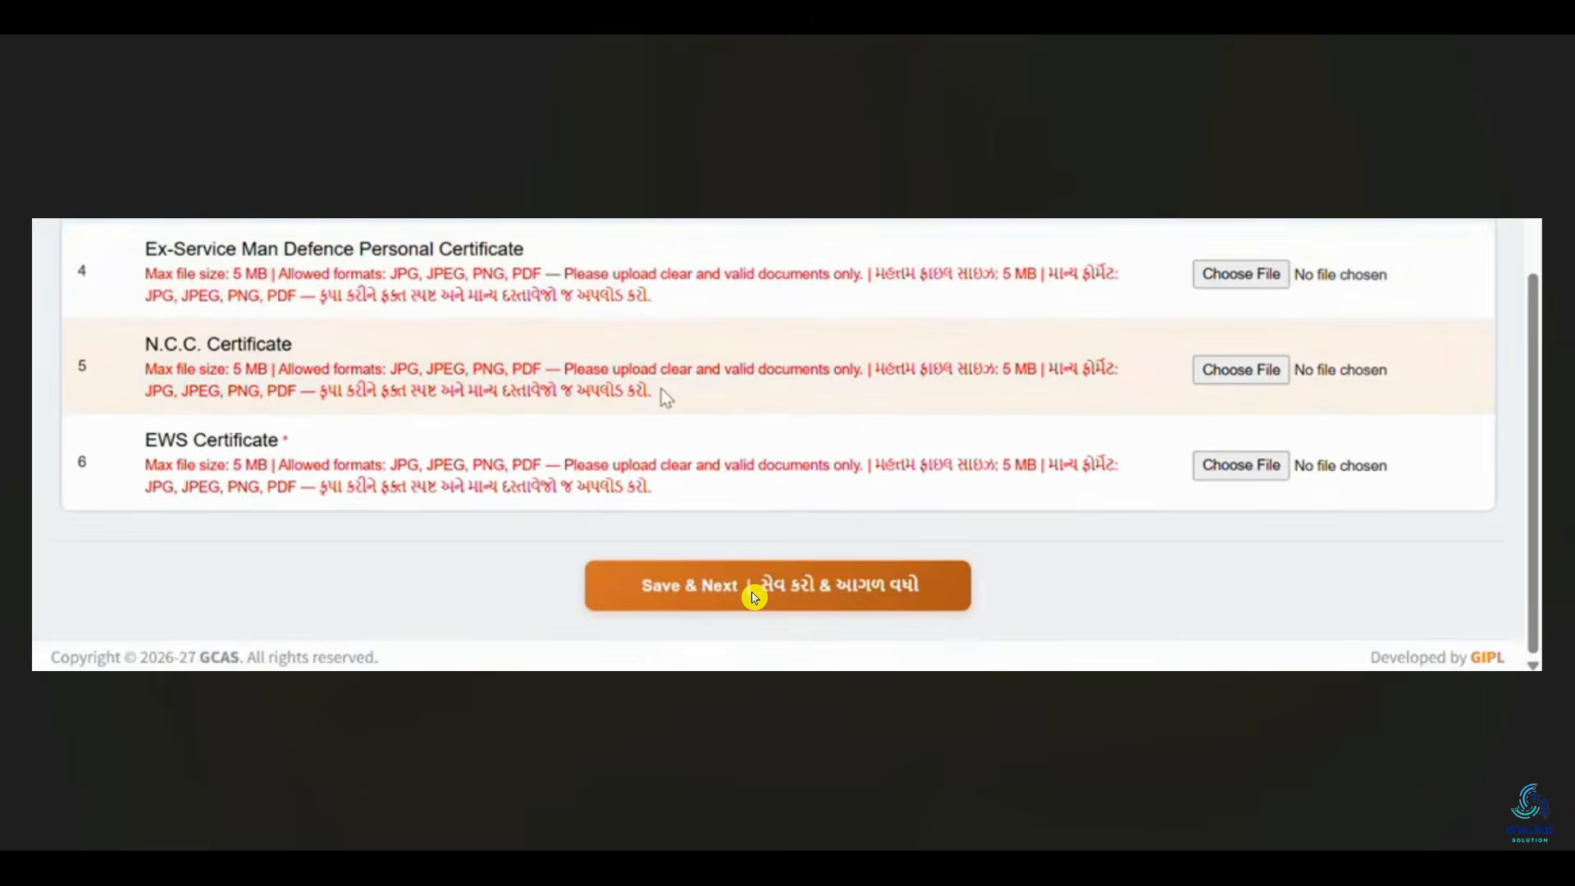
{"action": "left_click", "coordinate": [754, 596]}
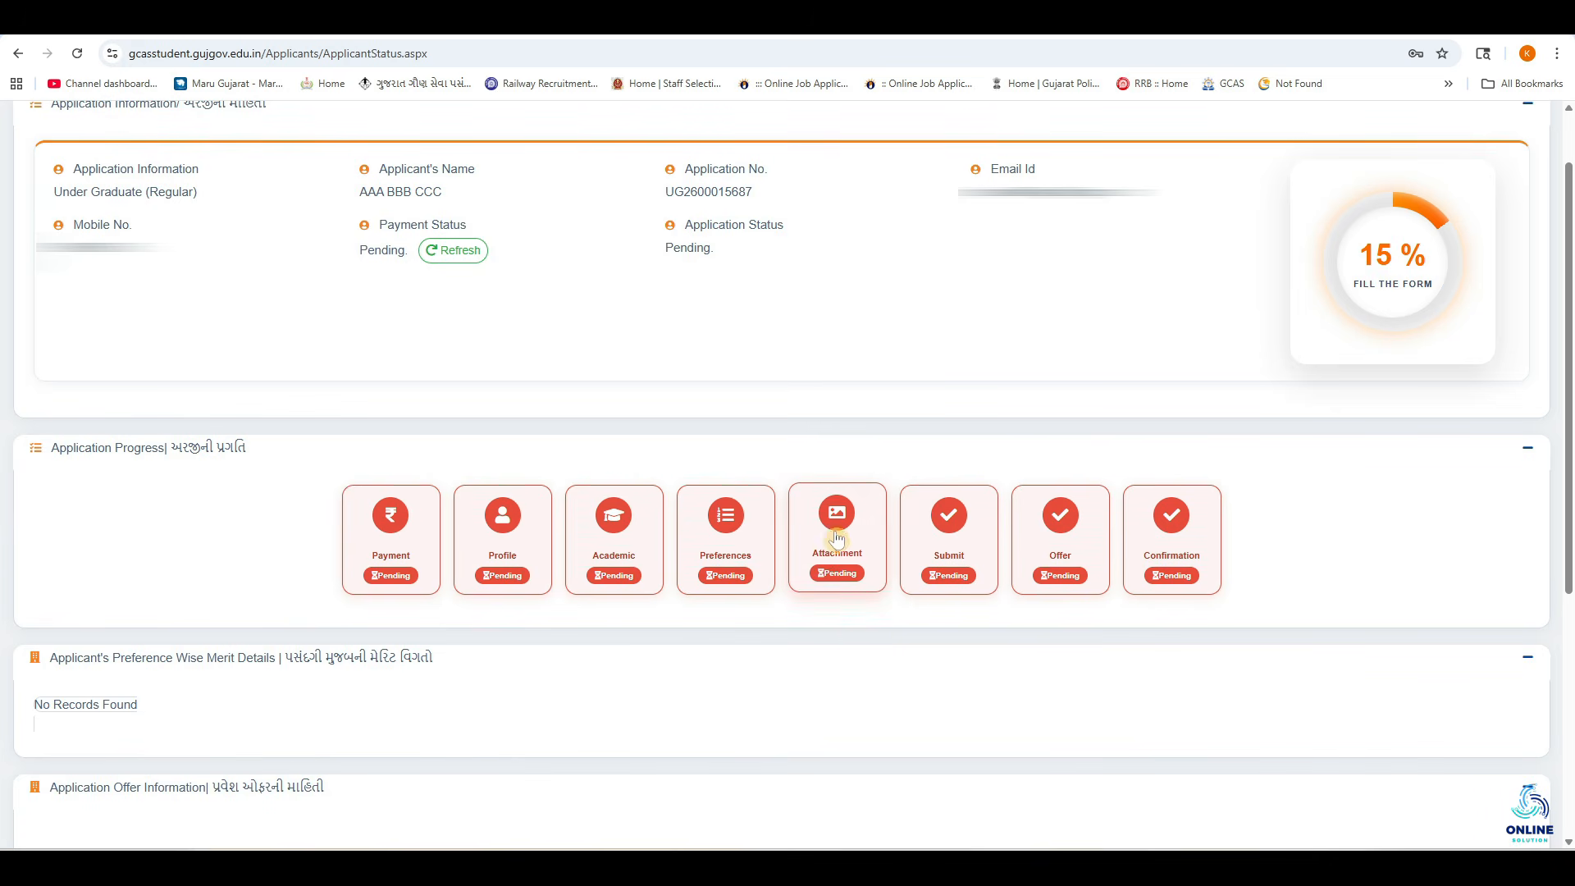
Open the application's Submit section, review the filled-in form, and accept the applicant declaration
{"action": "left_click", "coordinate": [936, 512]}
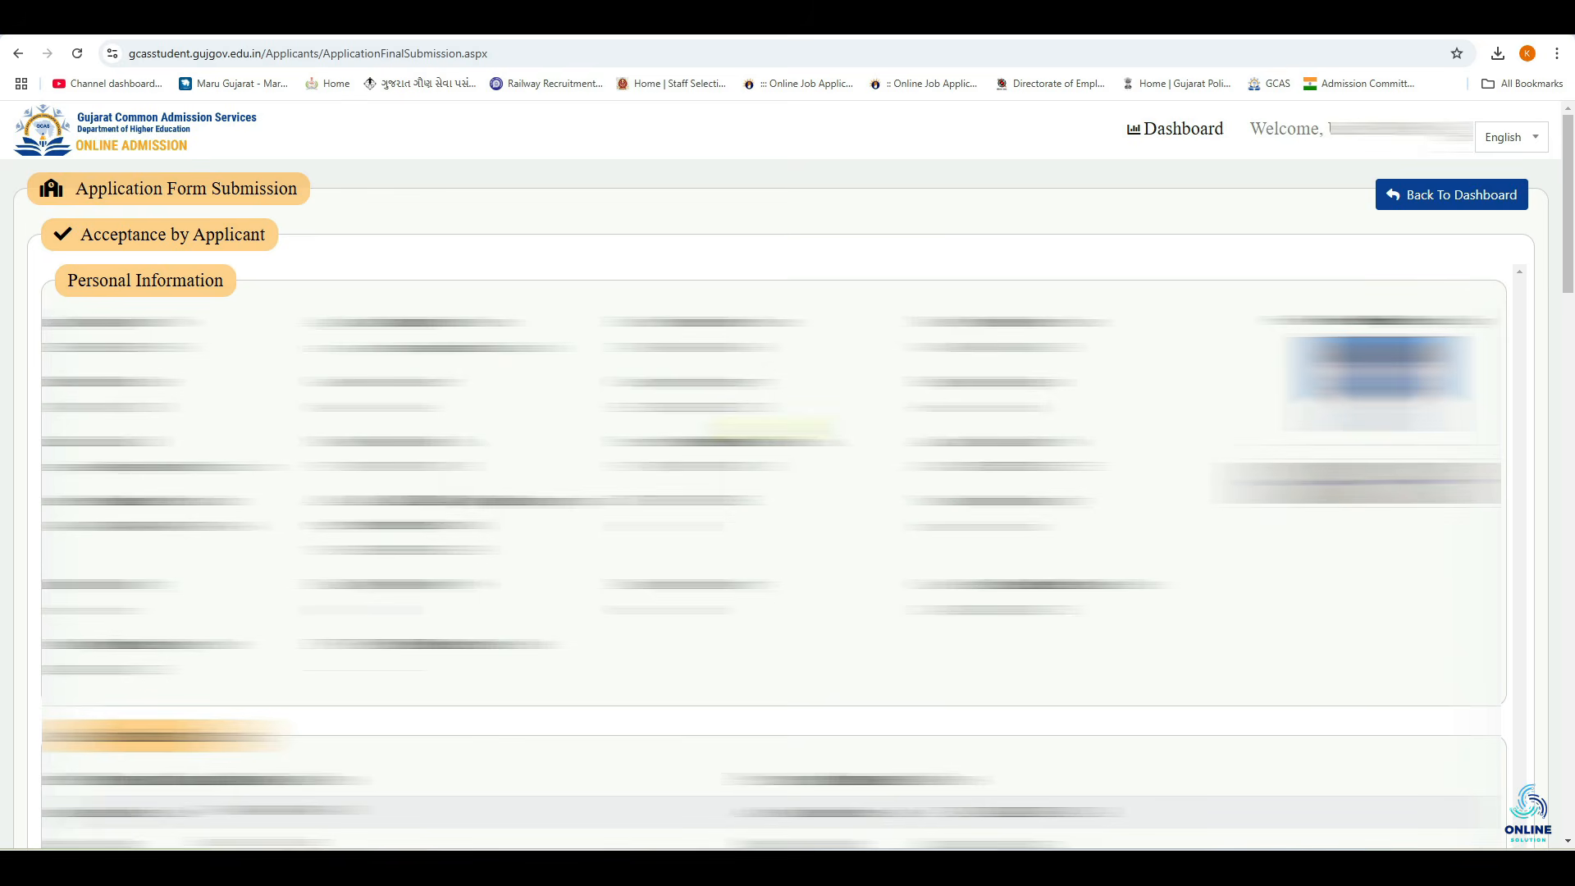
{"action": "scroll", "coordinate": [562, 480], "scroll_direction": "down", "scroll_amount": 20}
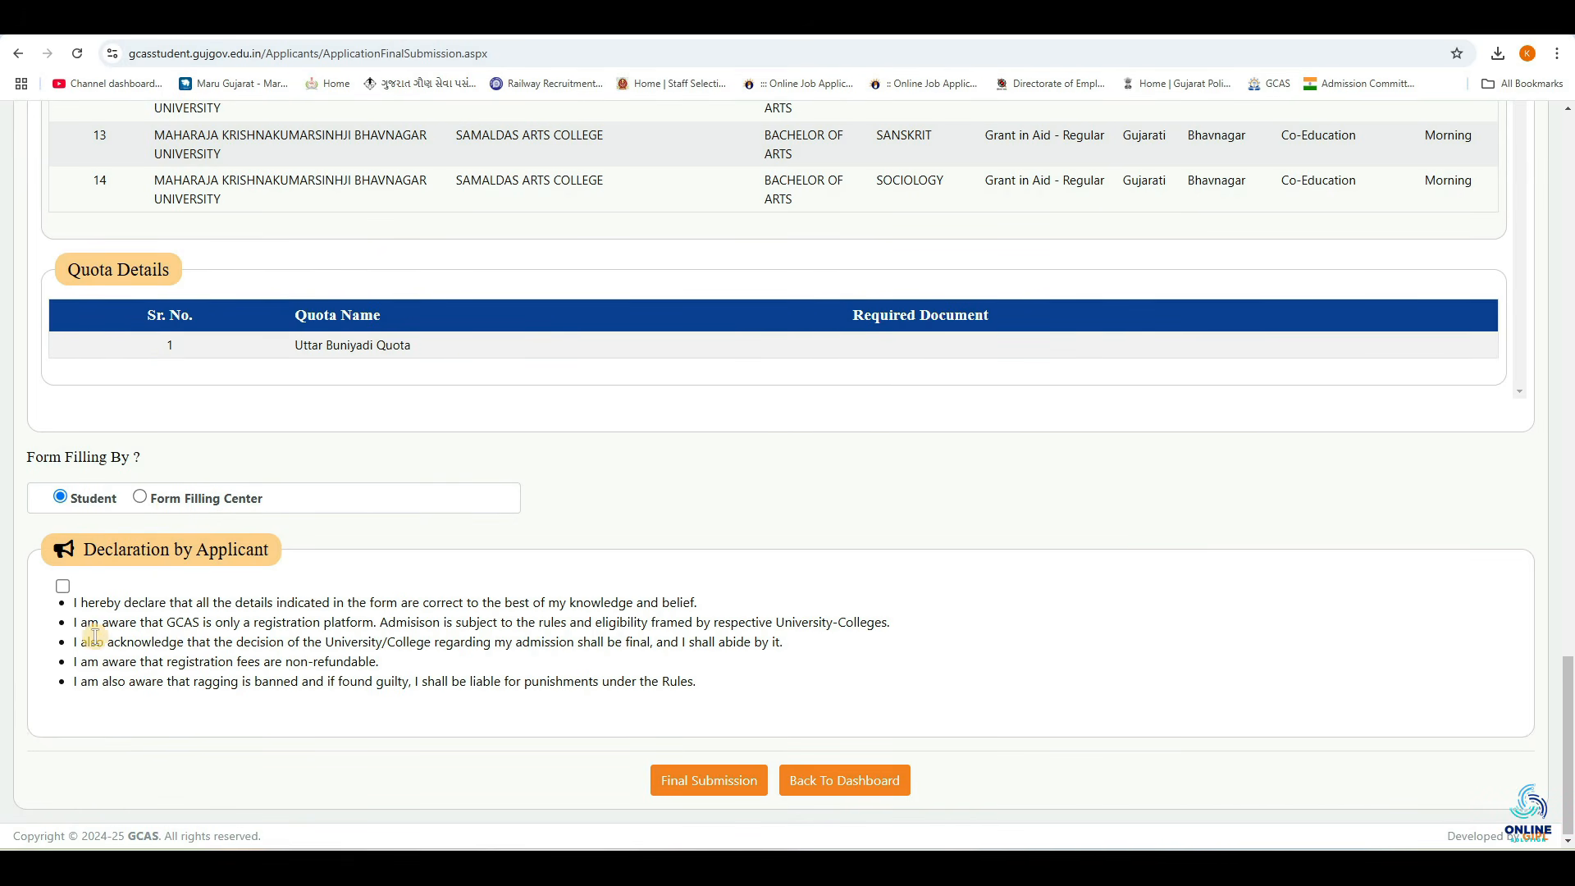
{"action": "left_click", "coordinate": [63, 587]}
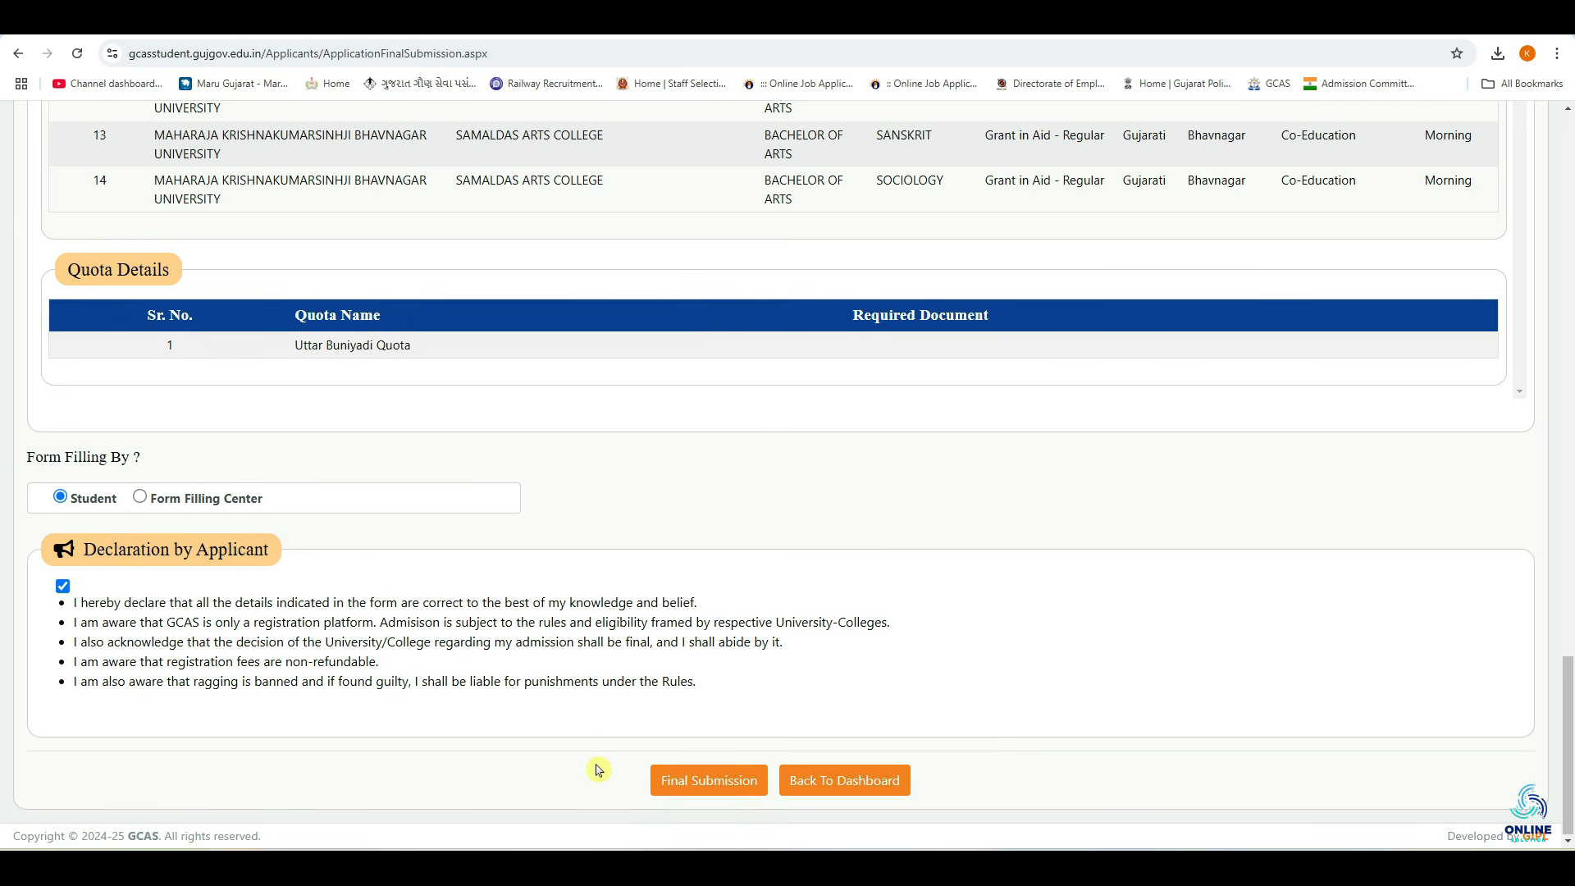